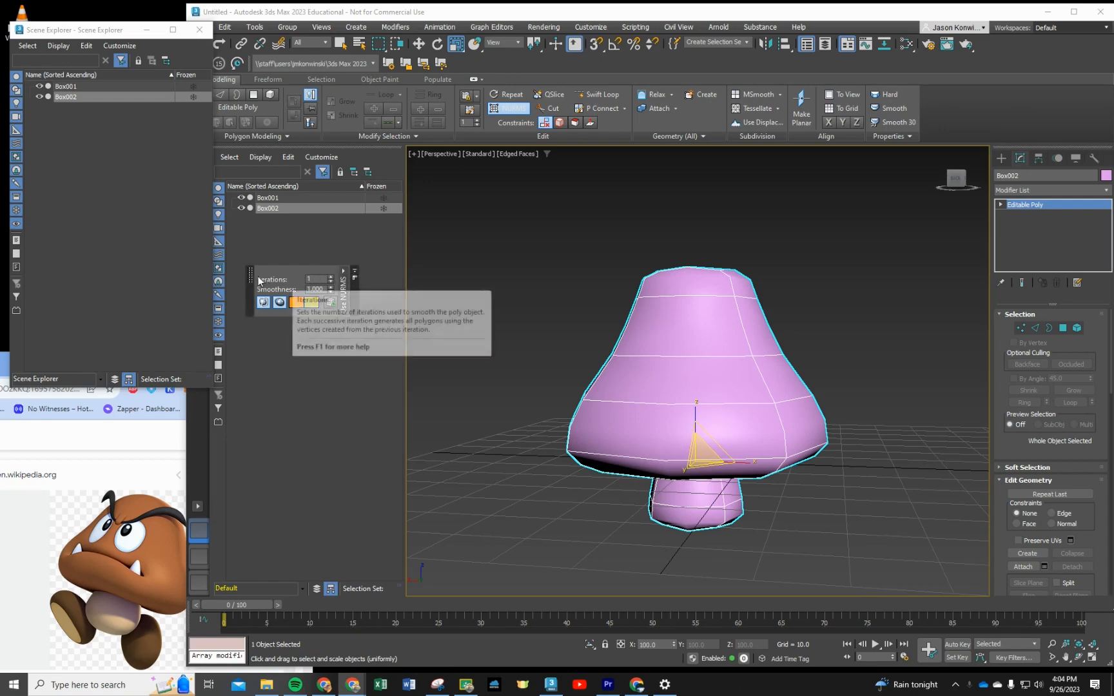
Step: Toggle the mushroom's NURMS smoothing off and on again, and set its iterations to 2
left_click_drag(253, 276, 270, 319)
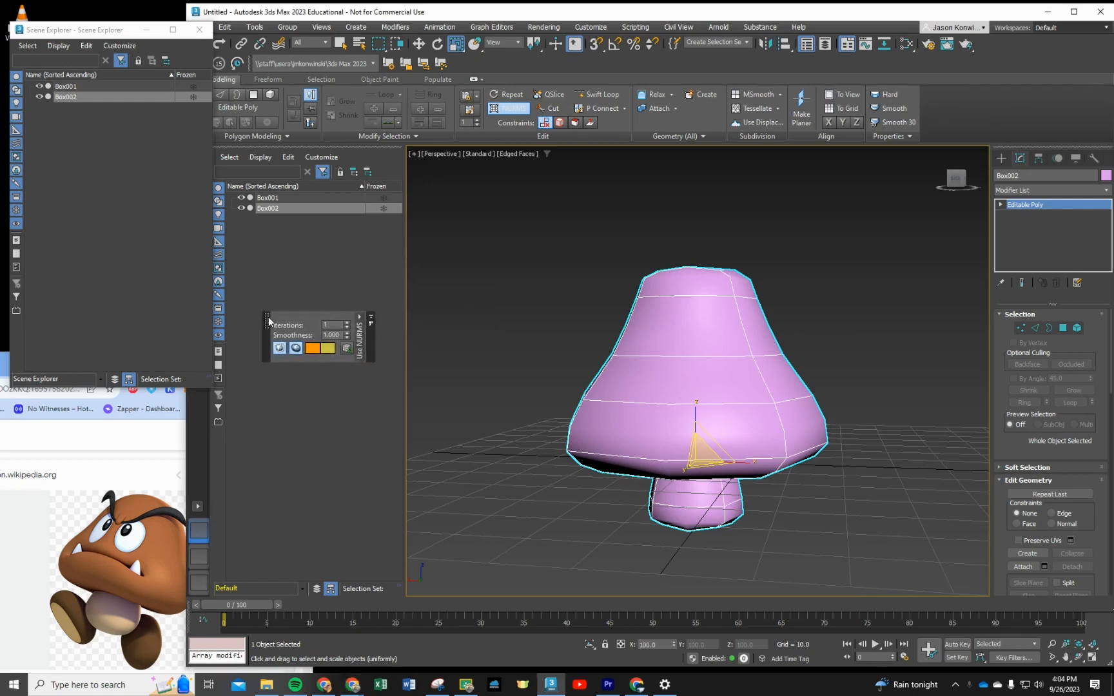
left_click(504, 109)
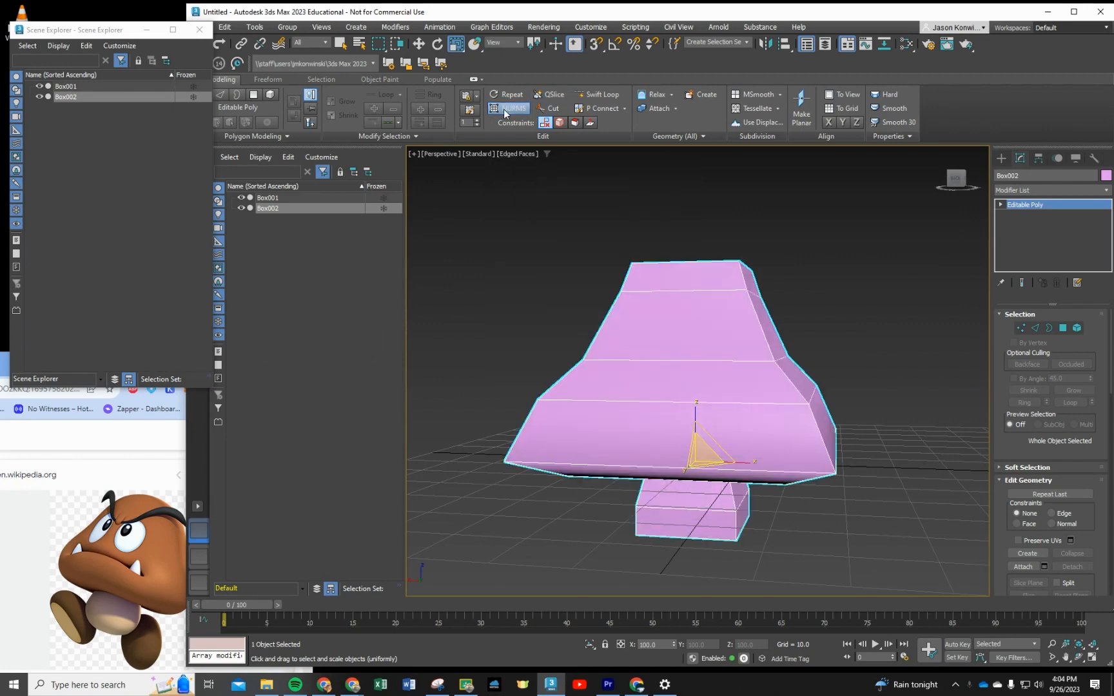
left_click(504, 109)
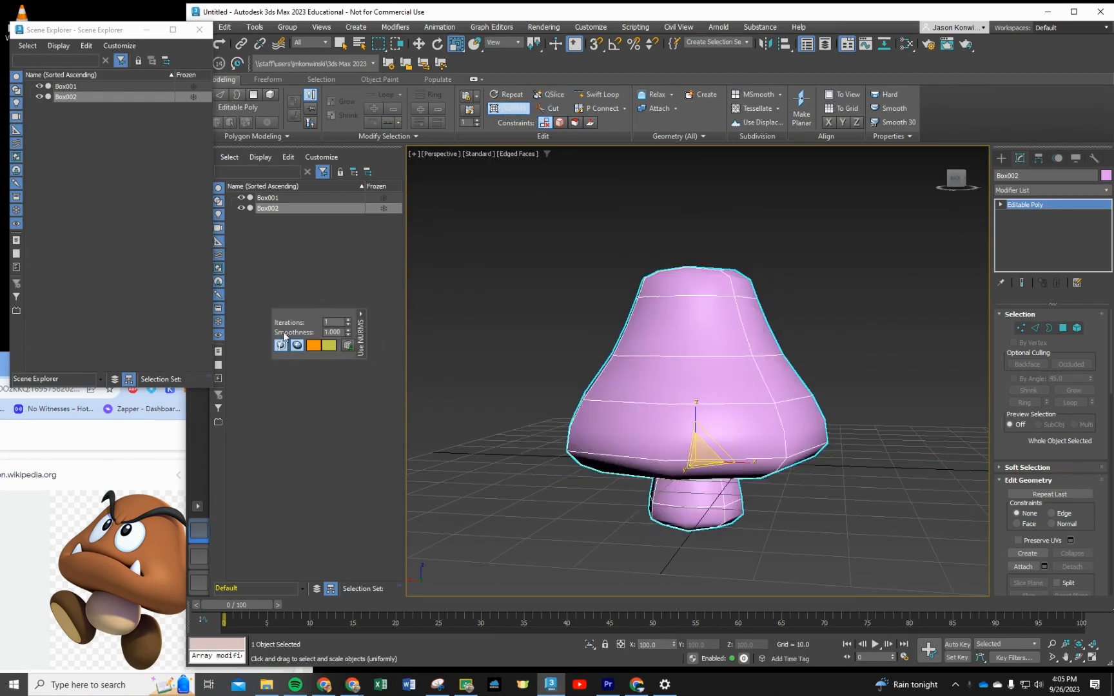
mouse_move(267, 322)
left_mouse_down()
mouse_move(306, 307)
mouse_move(260, 309)
left_mouse_up()
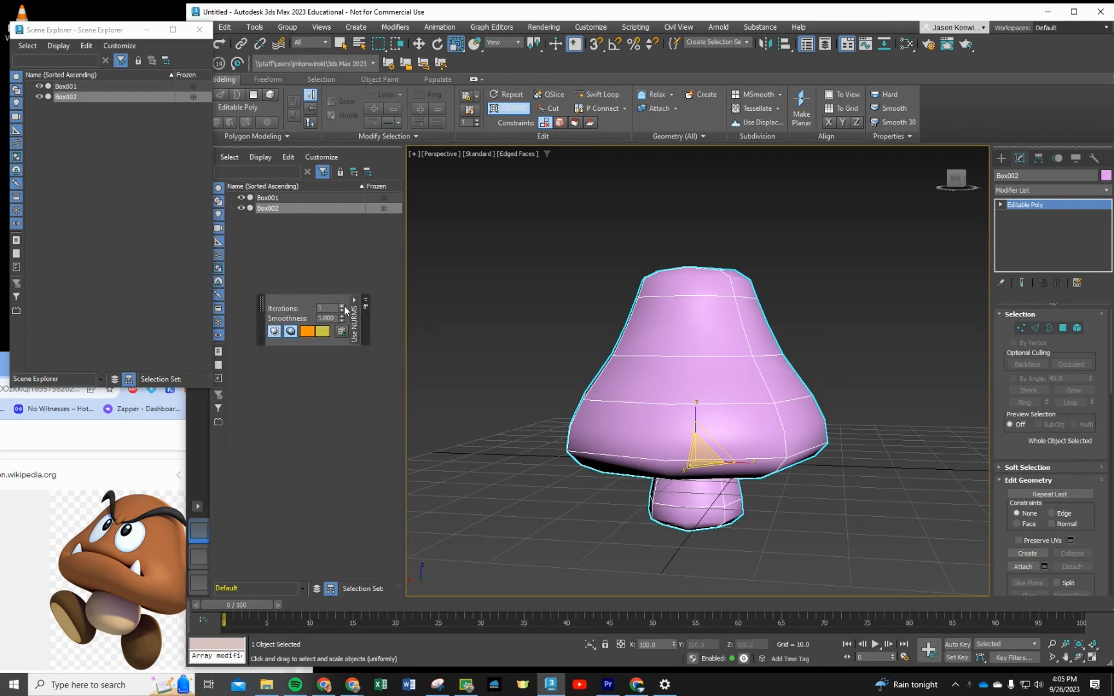
left_click(342, 306)
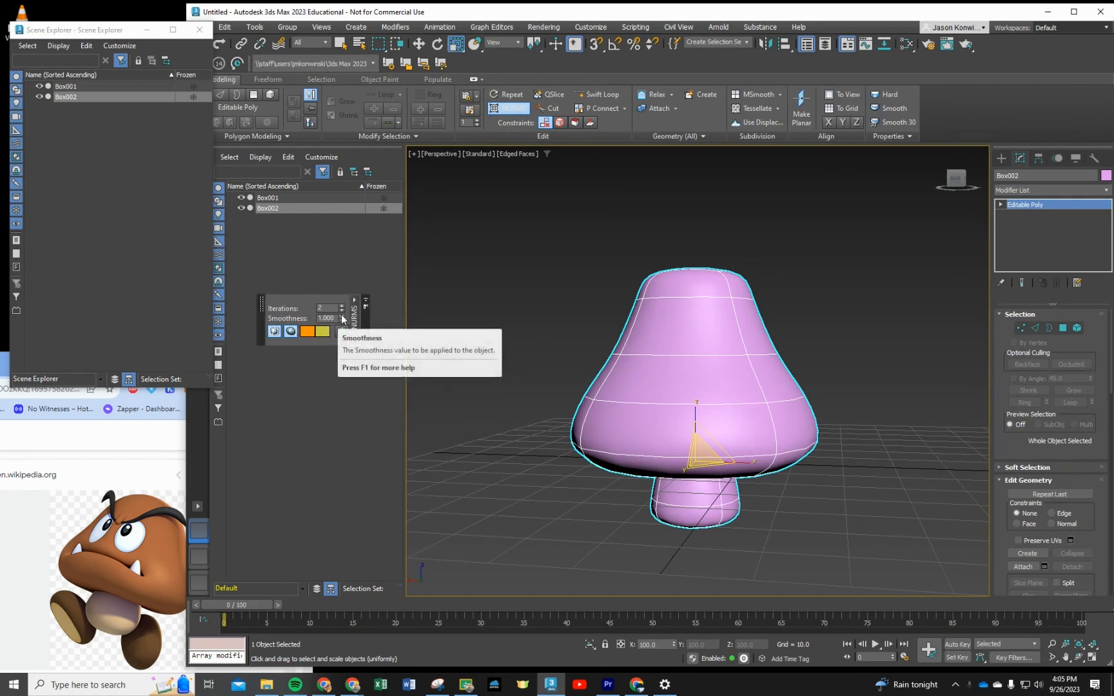
Step: Try lower NURMS smoothness values on the mushroom, and set the smoothness back to 1
left_click(343, 321)
left_click(343, 321)
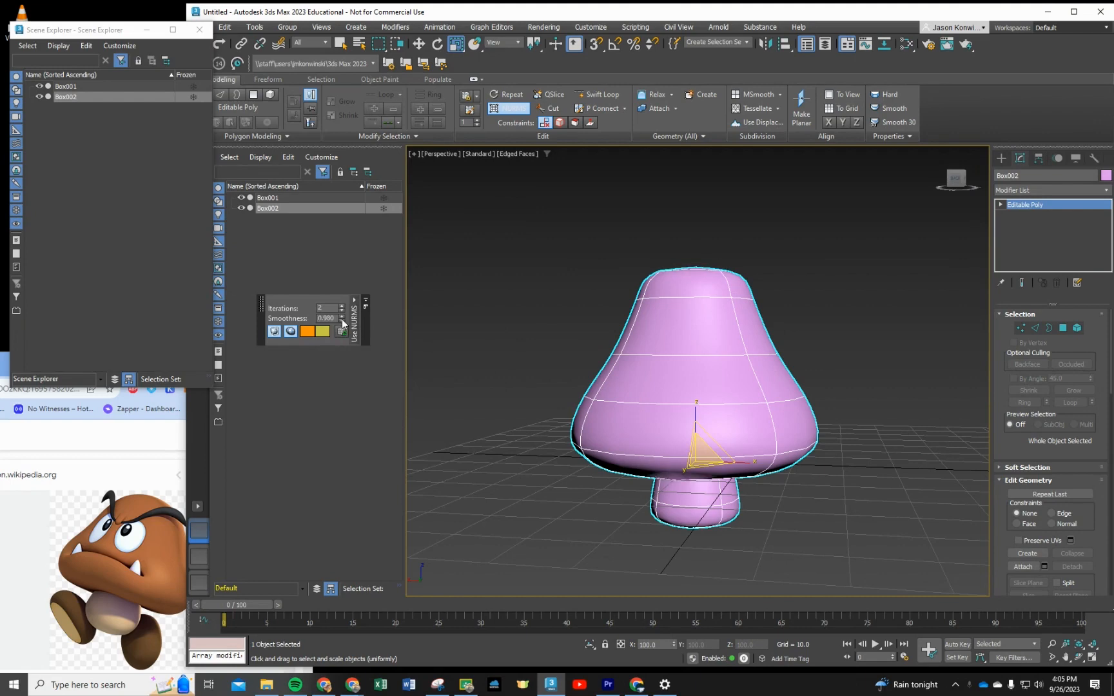
left_click(342, 321)
left_click(342, 321)
left_click(343, 321)
left_click(342, 321)
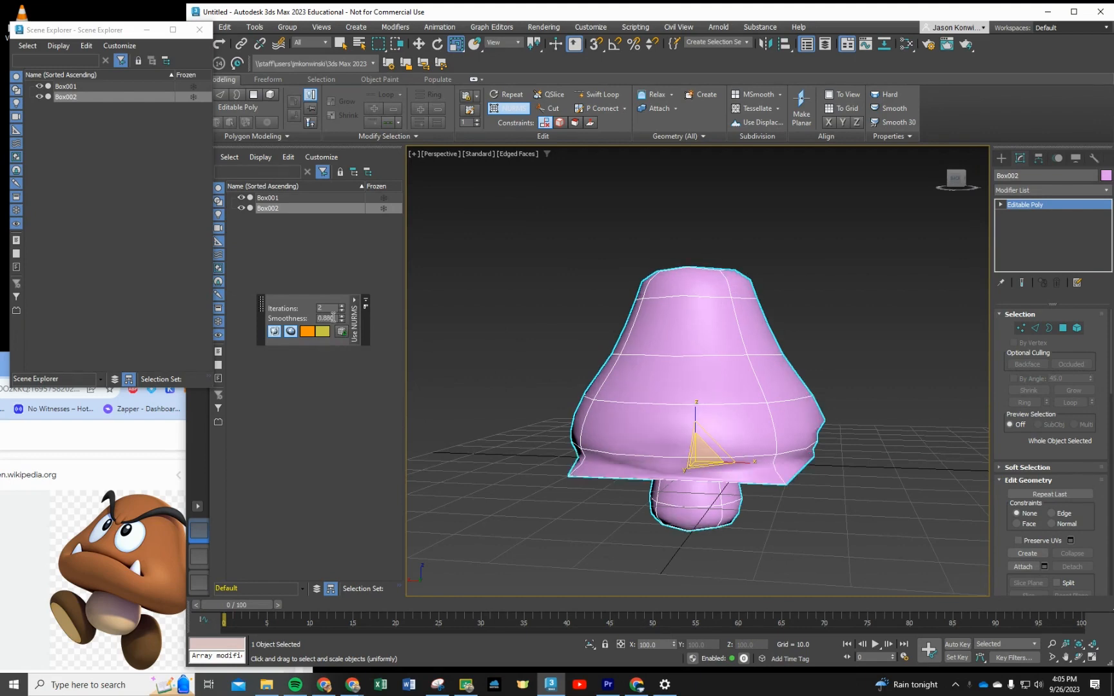
double_click(328, 318)
type("1")
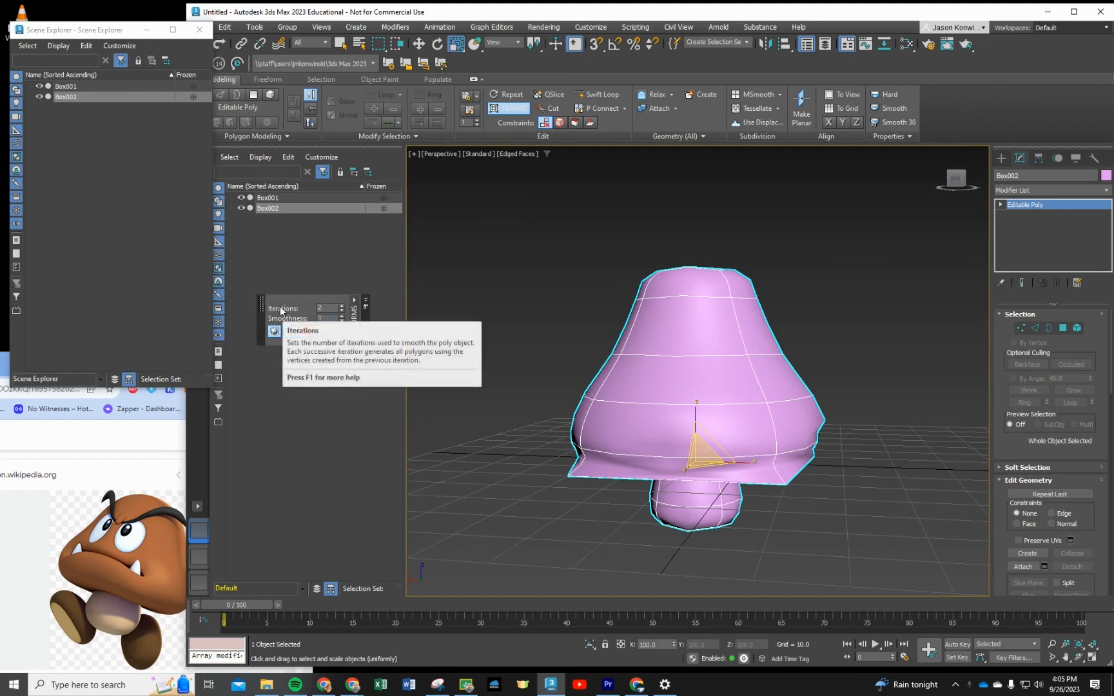
key("Return")
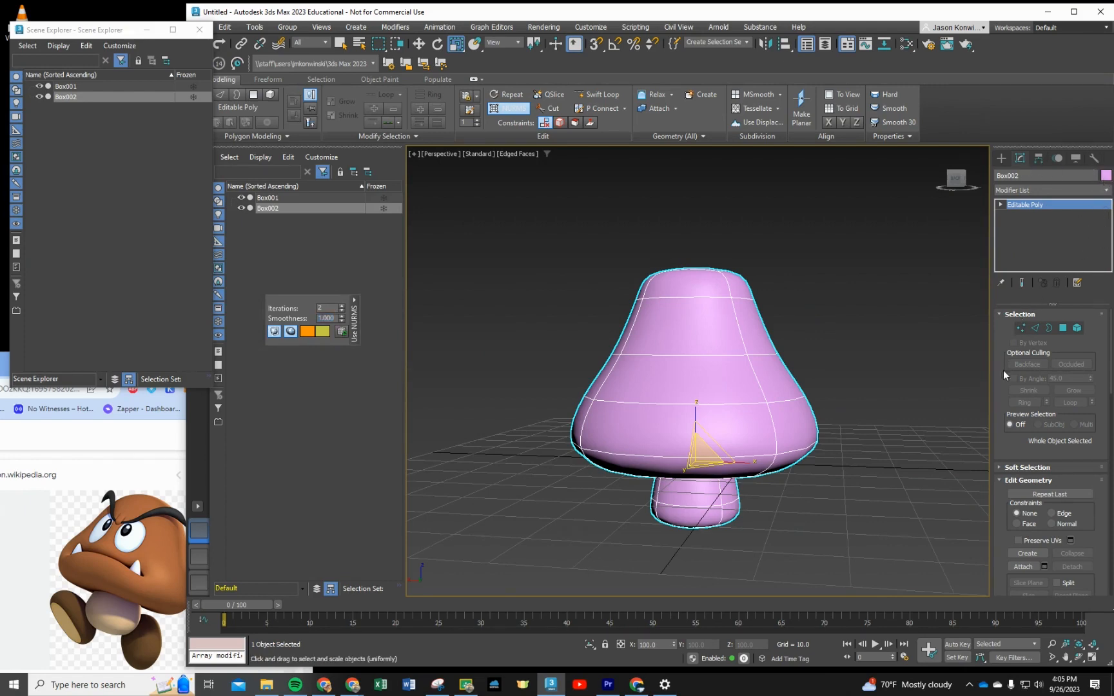
Step: Change the mushroom's object color to the dark orange-brown of the 3ds Max palette
left_click(1106, 176)
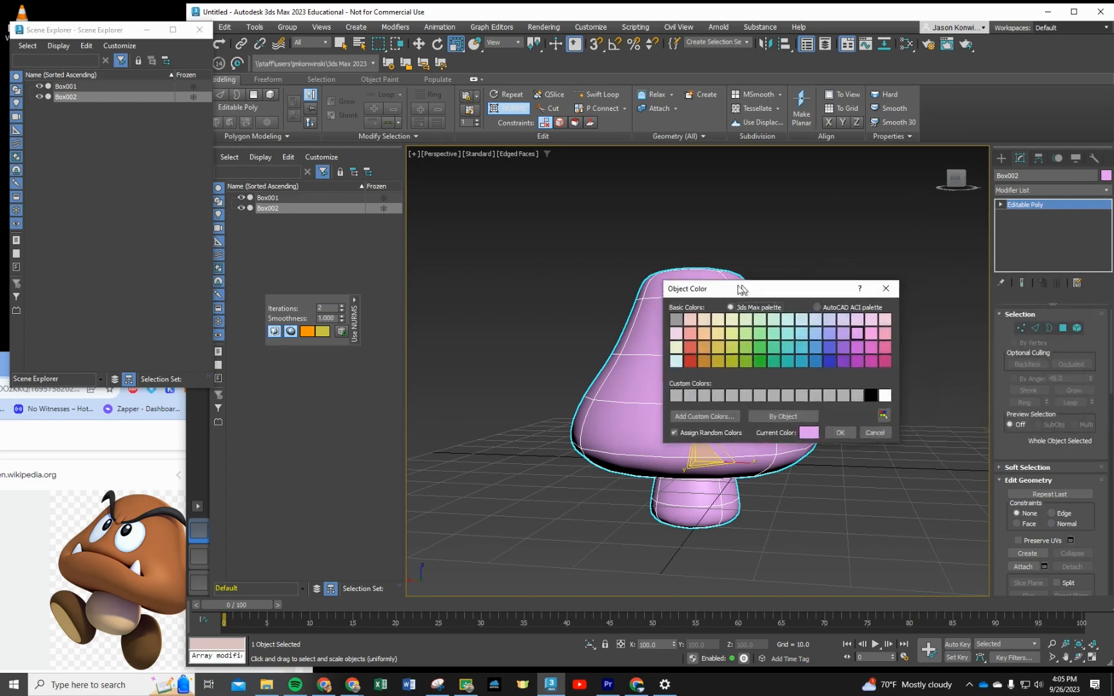
left_click_drag(737, 284, 296, 201)
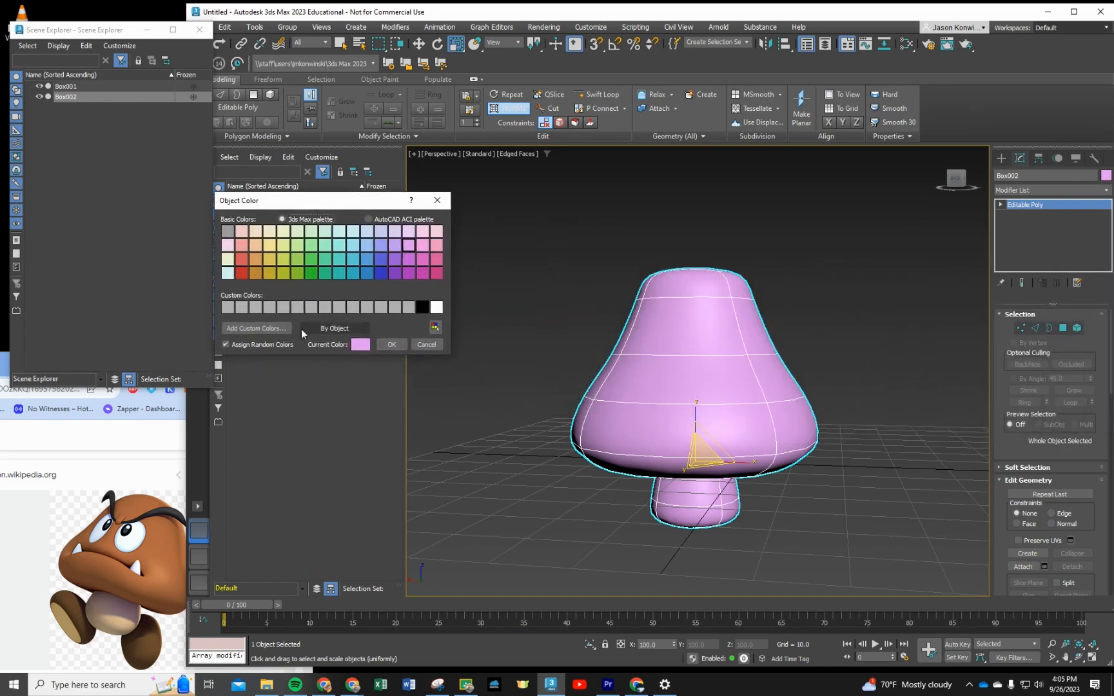
left_click(255, 272)
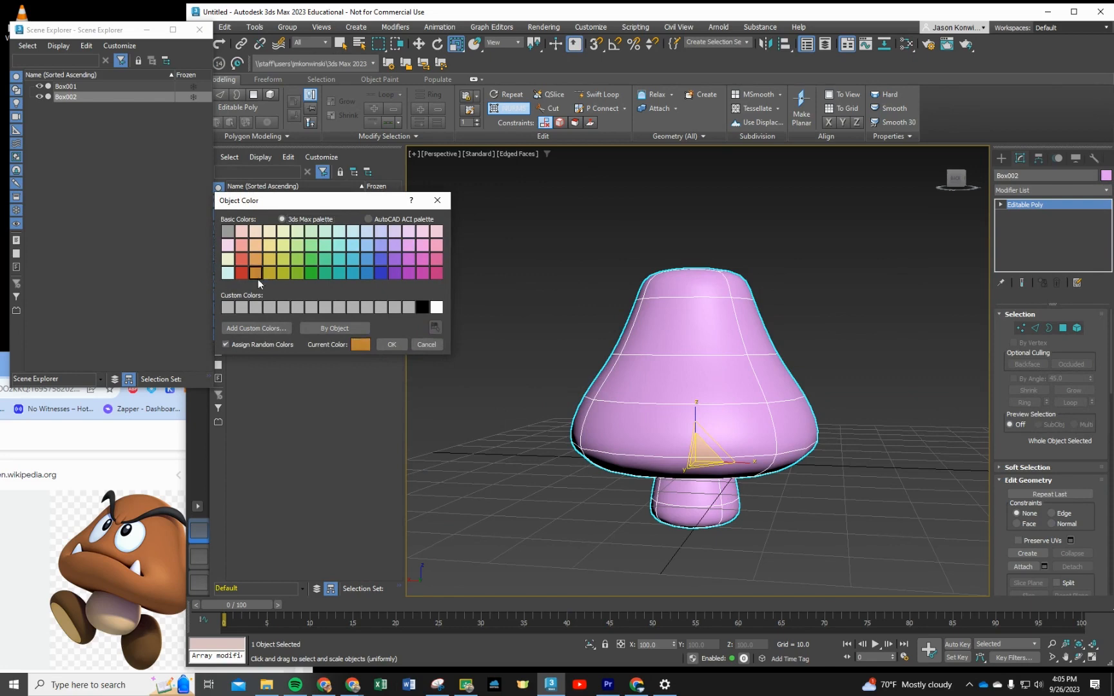
left_click(390, 344)
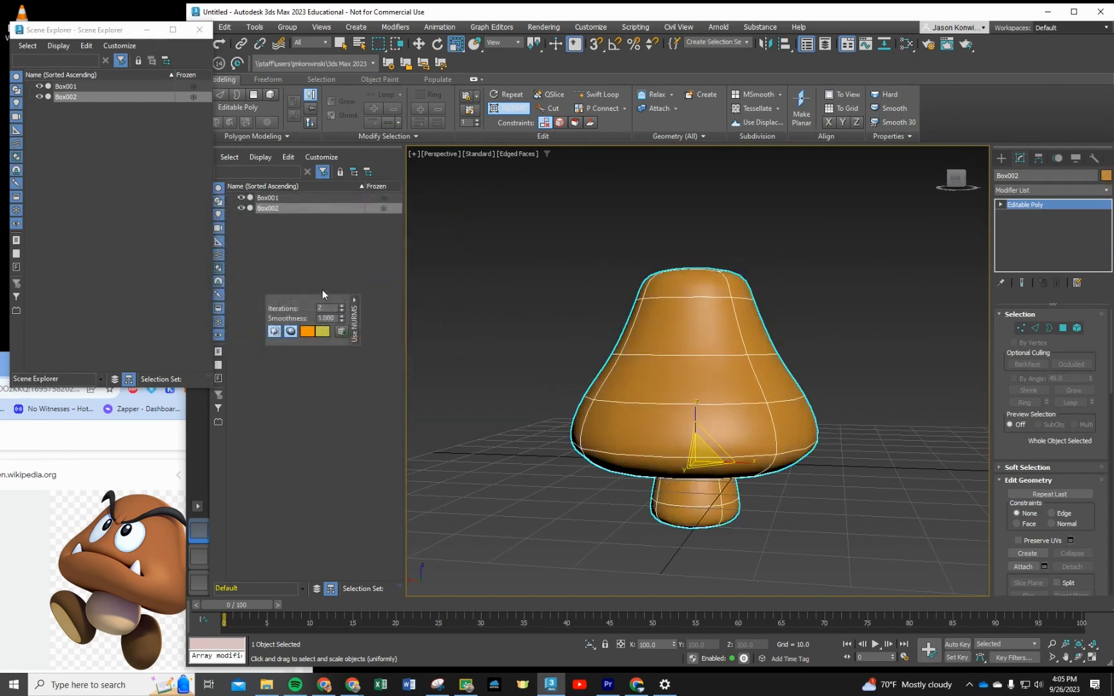
mouse_move(317, 298)
Step: Select the edge loop just below the top of the cap and move it down along Z
left_click(1036, 327)
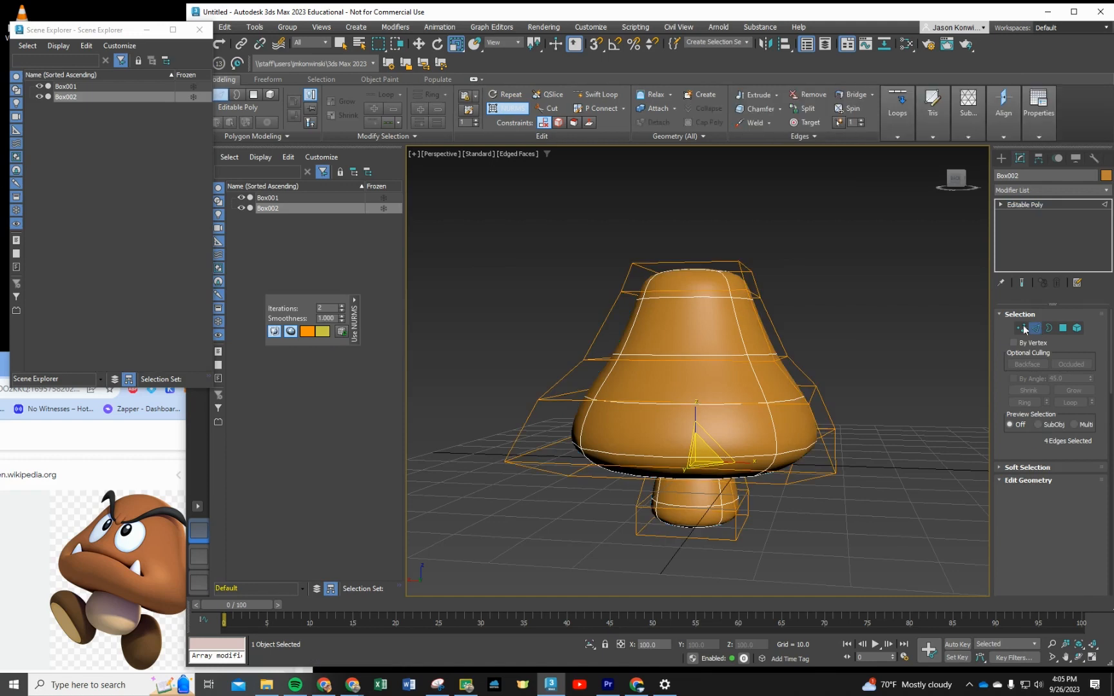
left_click(714, 299)
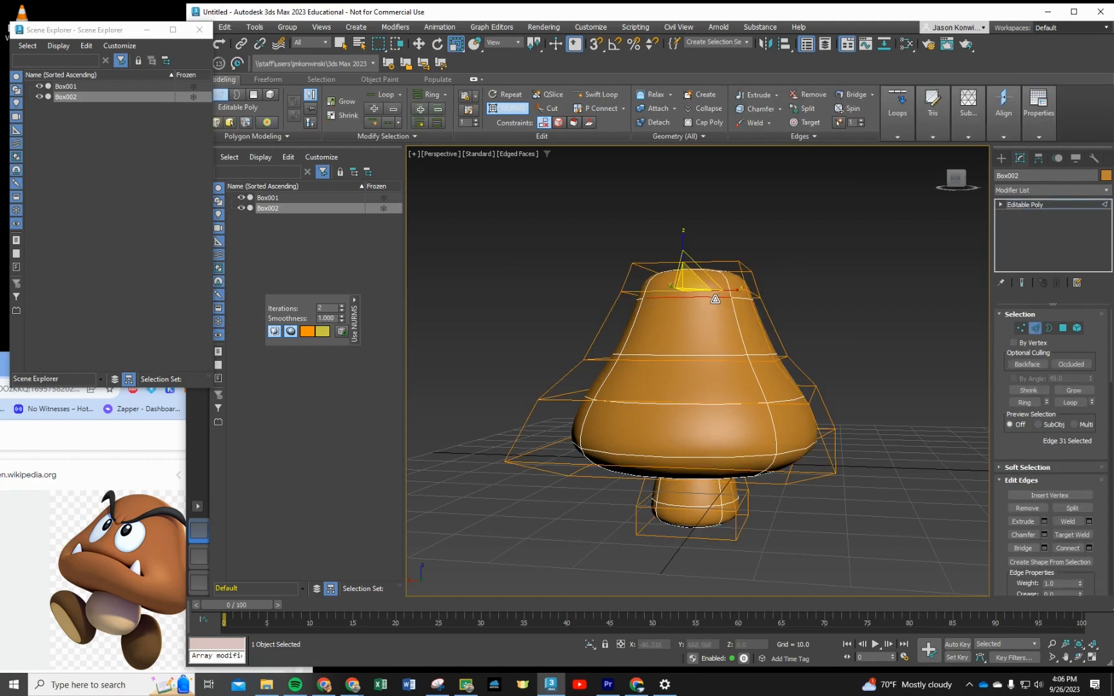
left_click(386, 92)
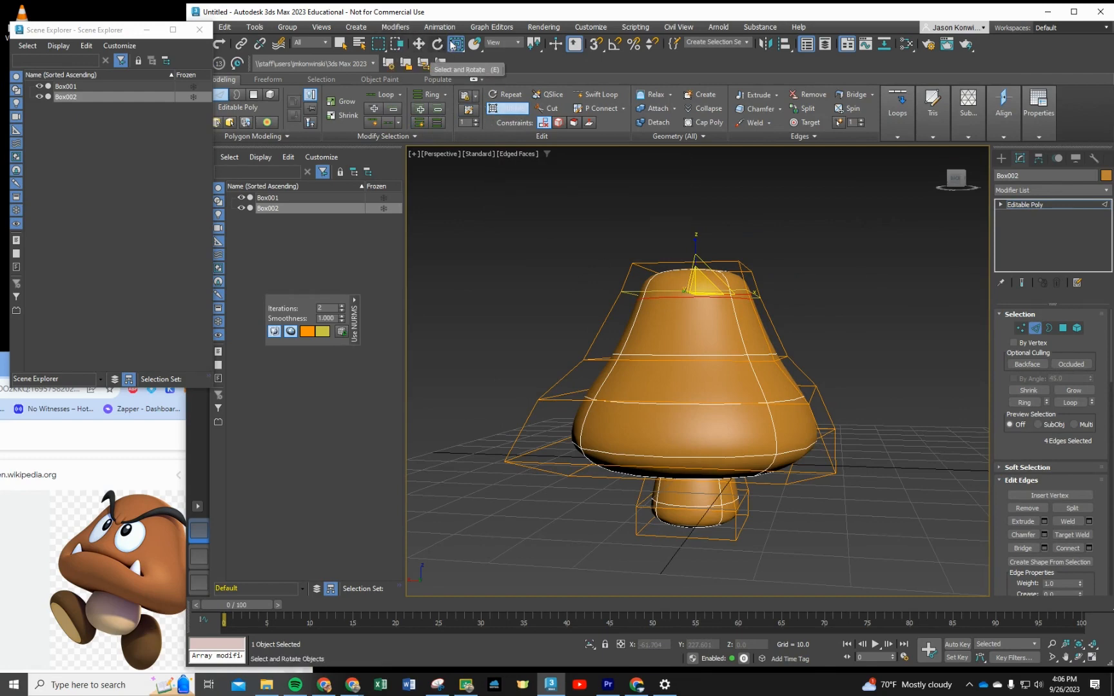
left_click_drag(701, 282, 700, 276)
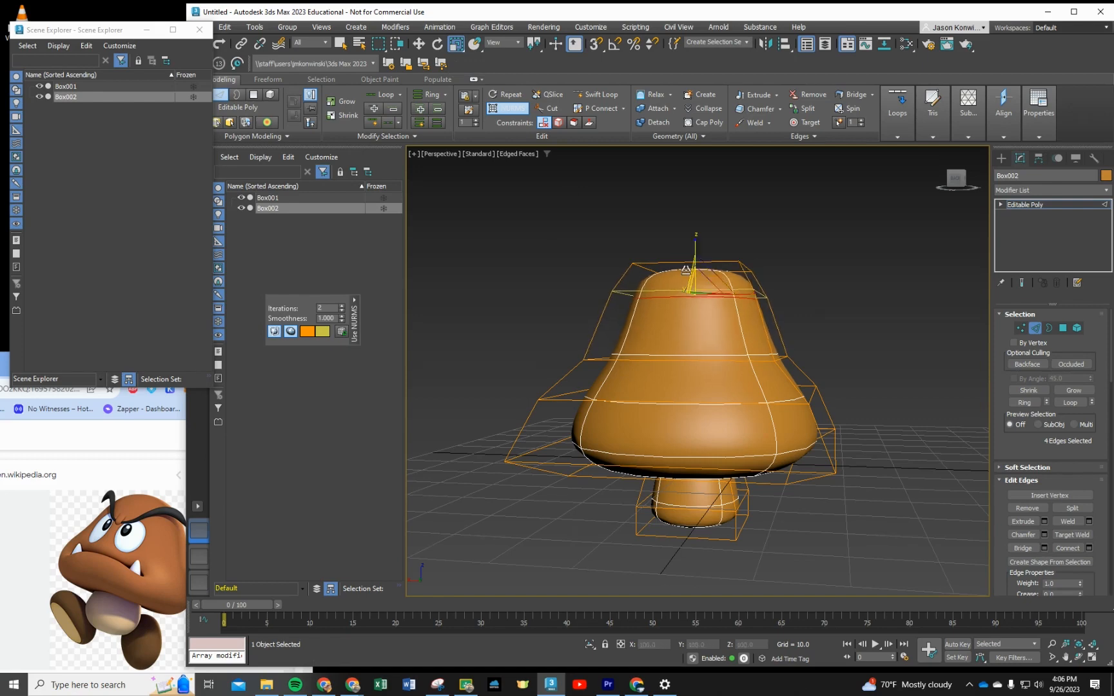
left_click(419, 44)
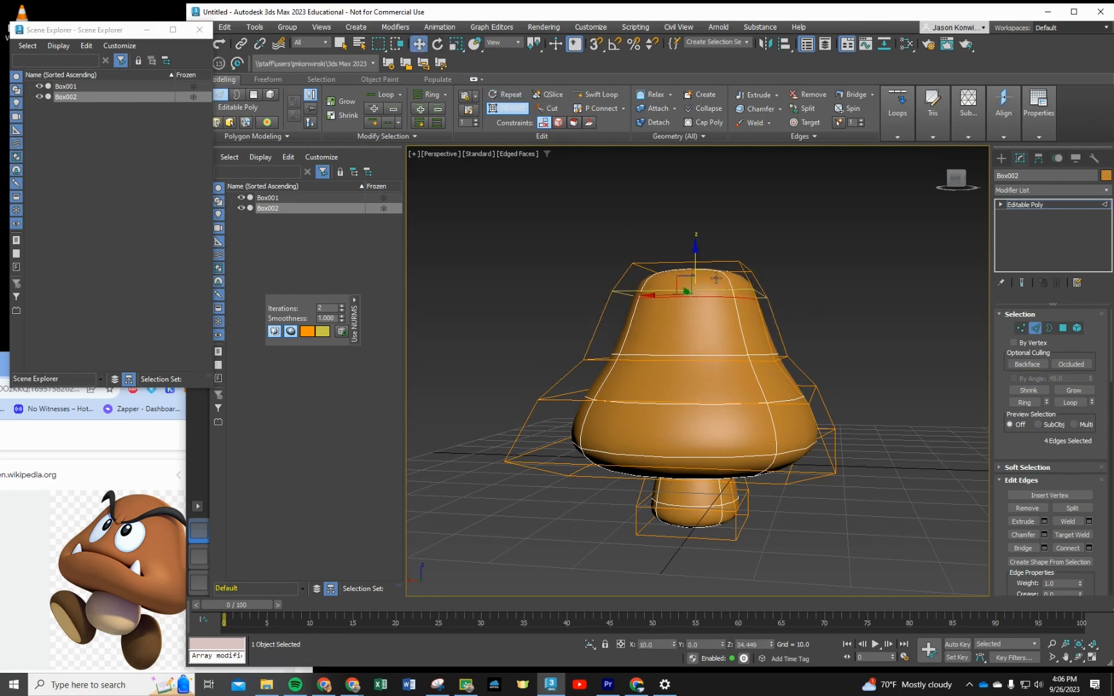
left_click_drag(695, 269, 695, 288)
Step: Lower one top edge of the cap to about Z 34.12 and turn off NURMS smoothing
left_click(696, 270)
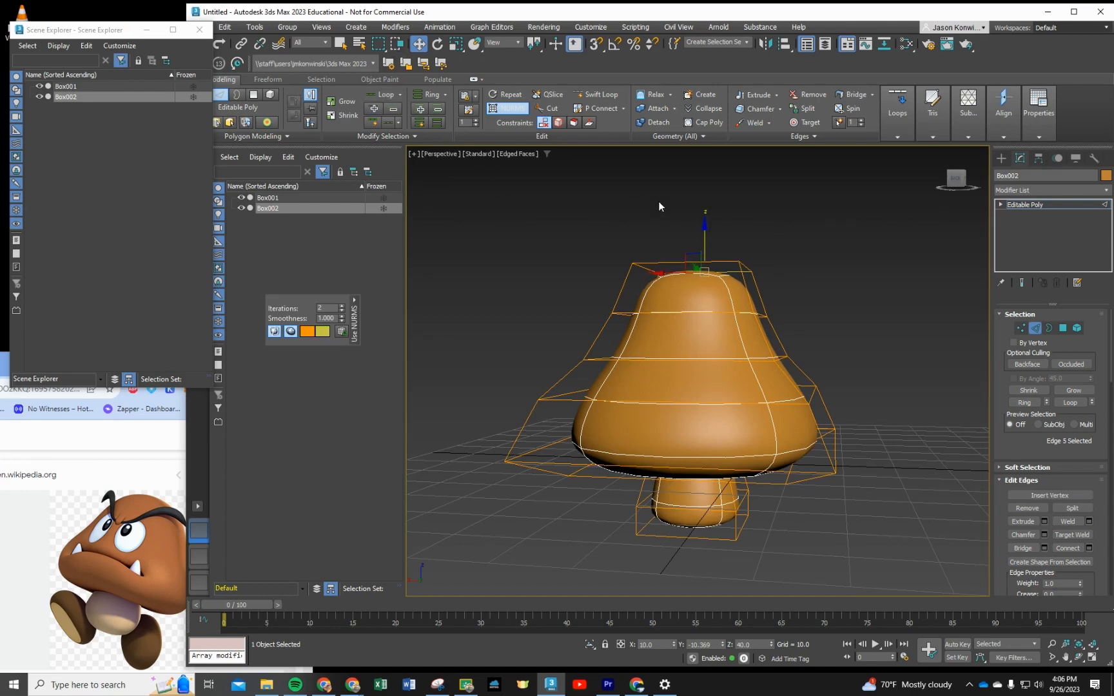
left_click_drag(702, 232, 707, 261)
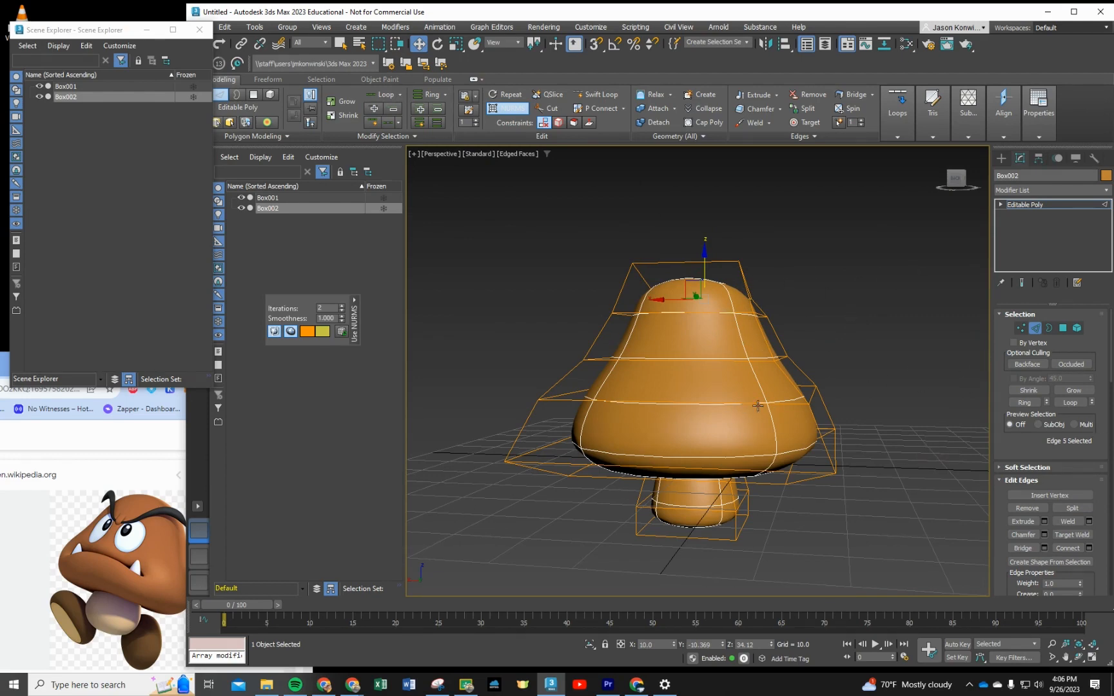
left_click(506, 109)
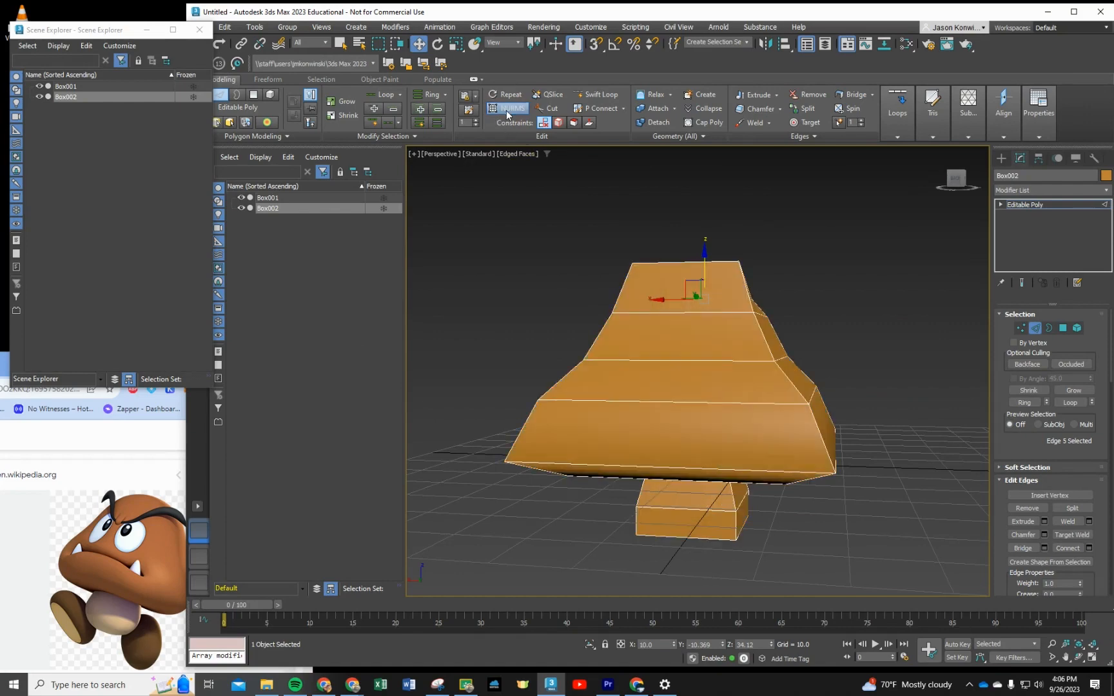
left_click(506, 109)
left_click(505, 109)
Step: Lower the opposite top edge of the cap to about Z 33.9 and turn NURMS smoothing back on
middle_click_drag(748, 377, 673, 396, "alt")
left_click(609, 280)
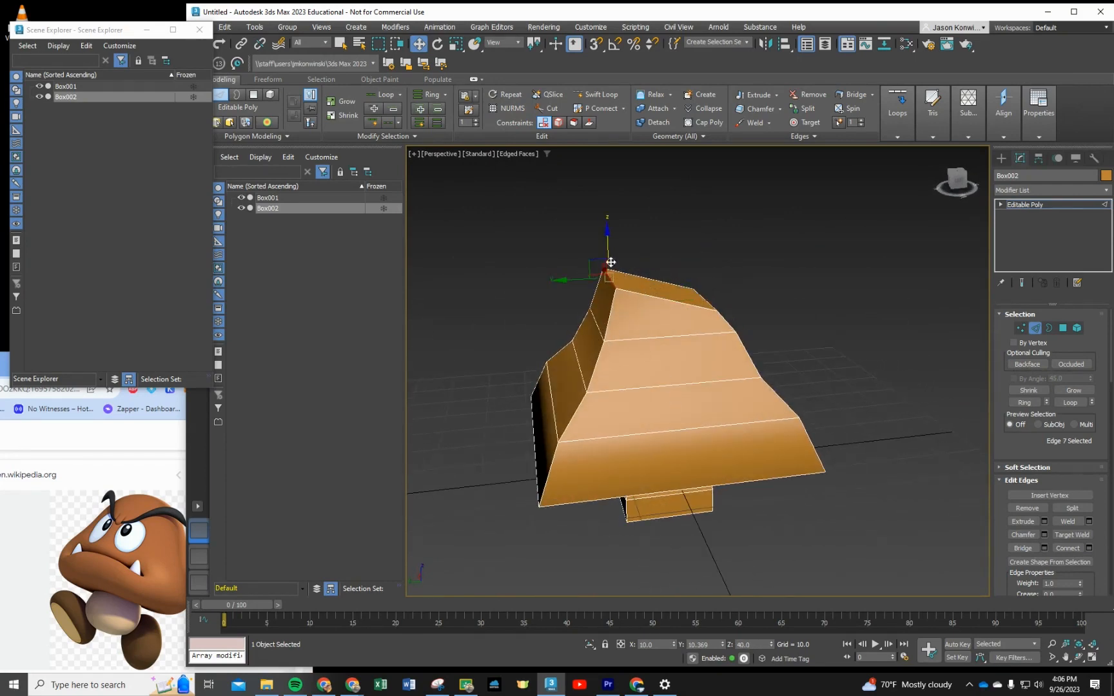
left_click_drag(608, 250, 613, 279)
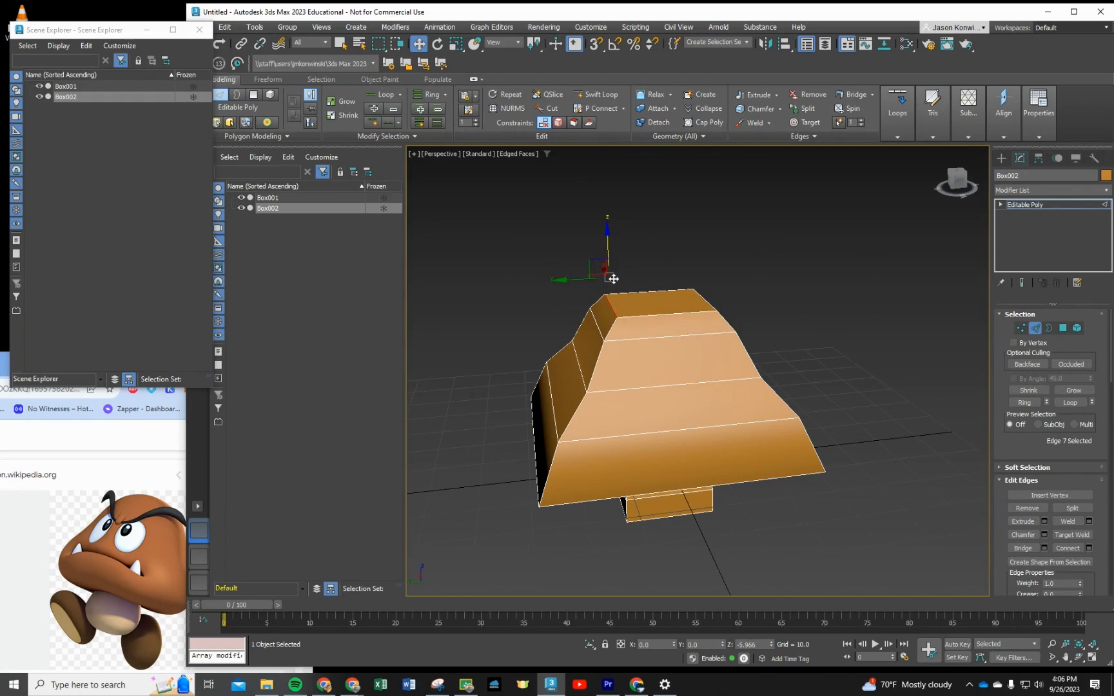
left_click(507, 108)
middle_click_drag(640, 419, 737, 403, "alt")
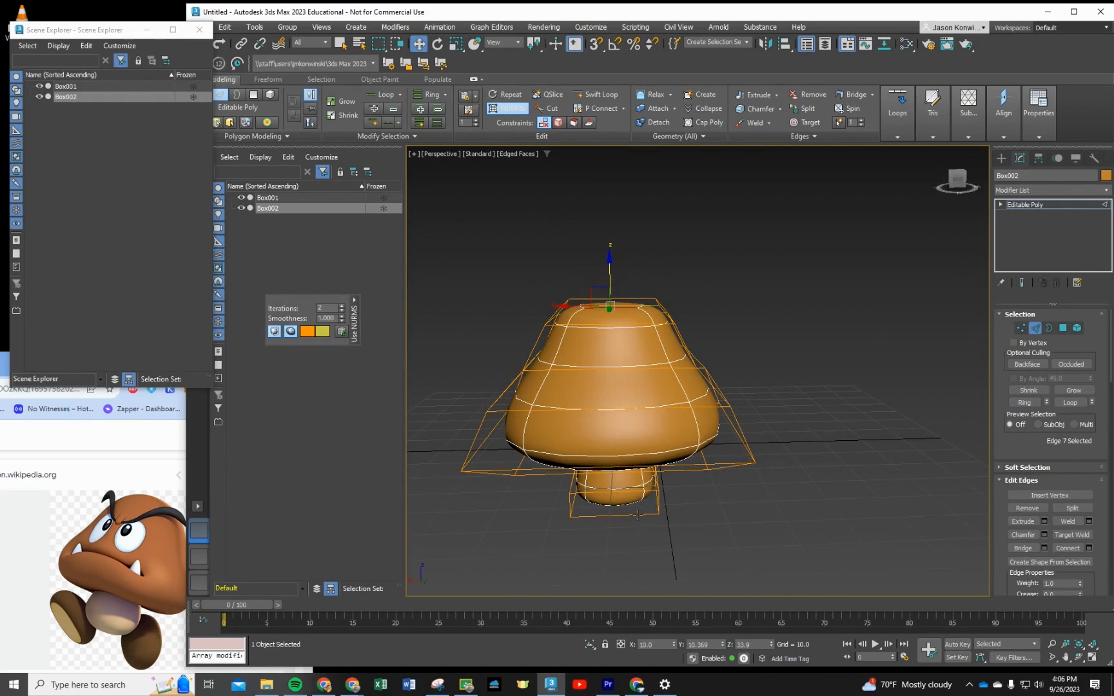
middle_click_drag(637, 515, 636, 464)
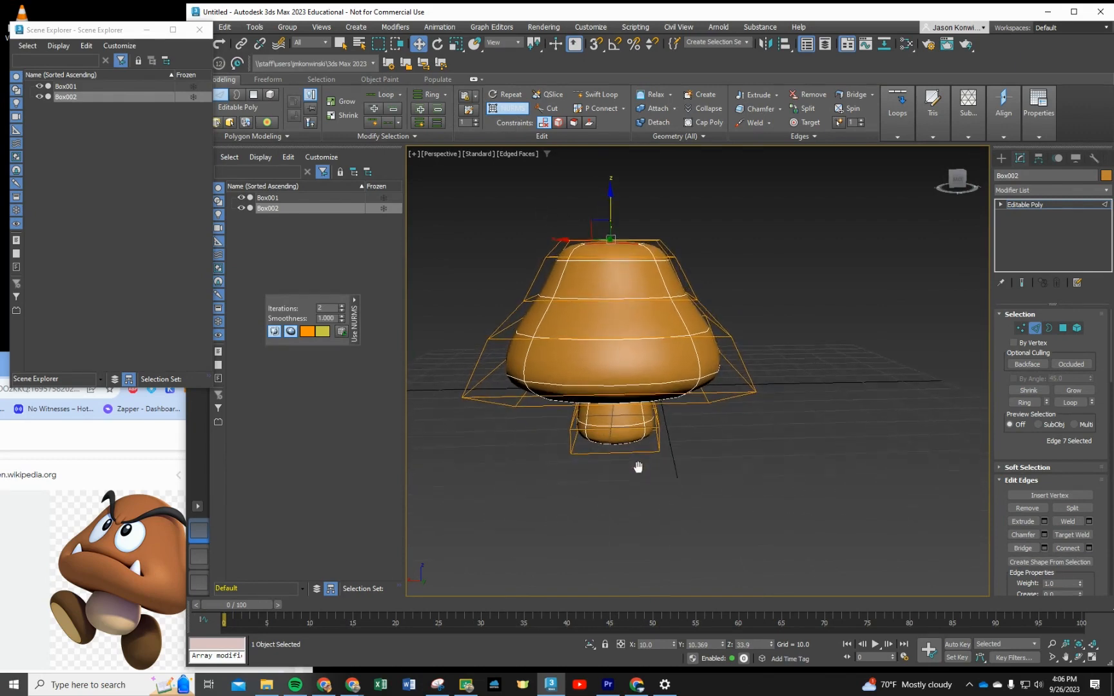
Step: Convert the smoothed mushroom to an Editable Poly and leave additional NURMS smoothing off
right_click(602, 297)
mouse_move(658, 446)
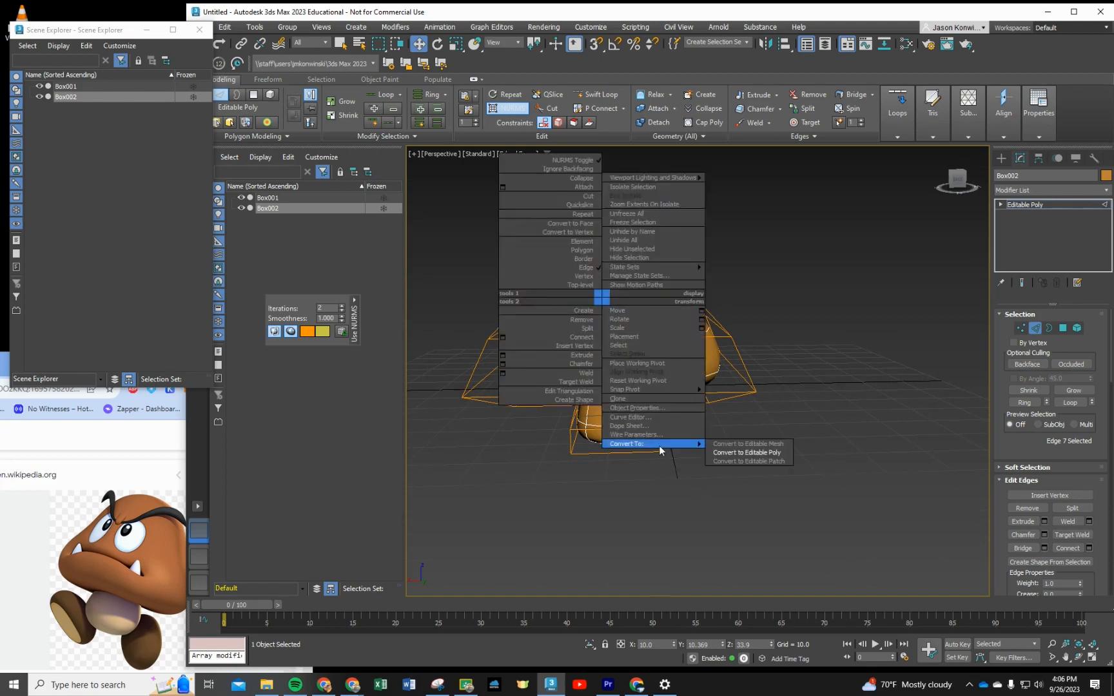
left_click(715, 452)
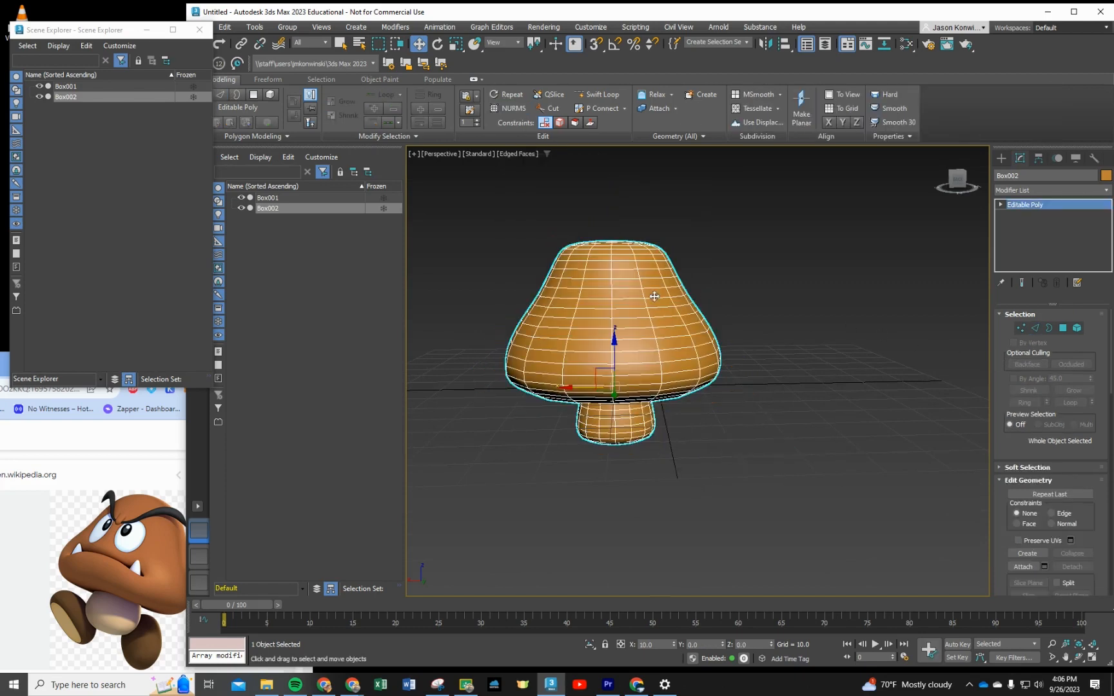
left_click(506, 111)
left_click(506, 112)
middle_click_drag(715, 496, 730, 473, "alt")
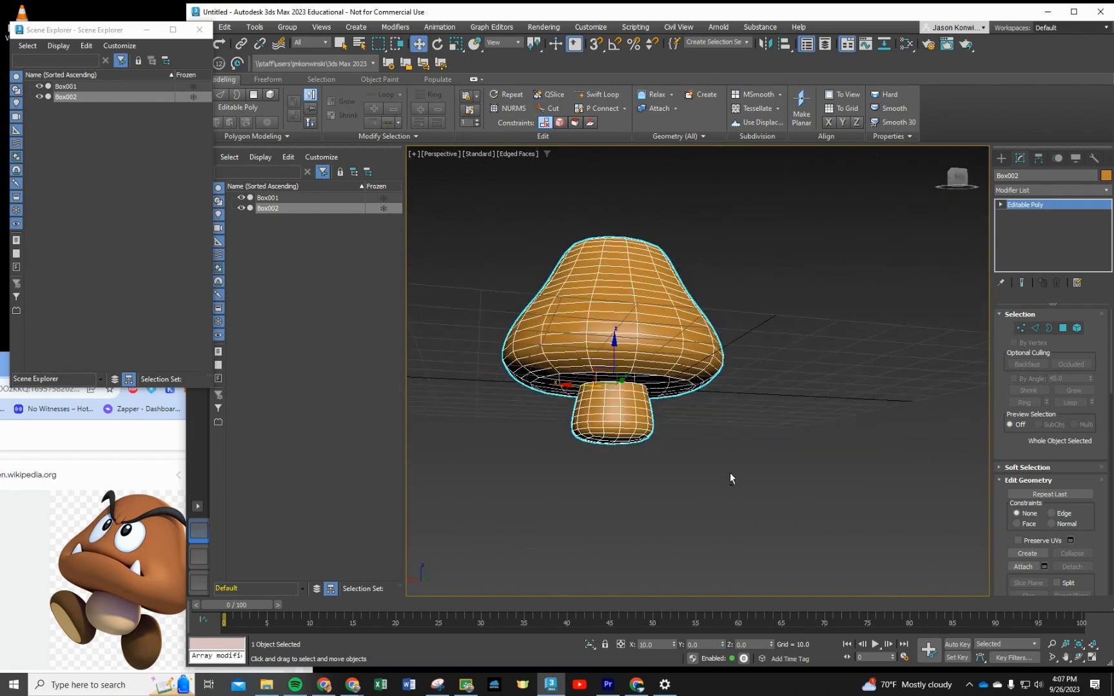
Step: Select the whole mushroom cap at Element level, separate from the stem
left_click(677, 488)
left_click(613, 408)
left_click(1077, 328)
left_click(665, 331)
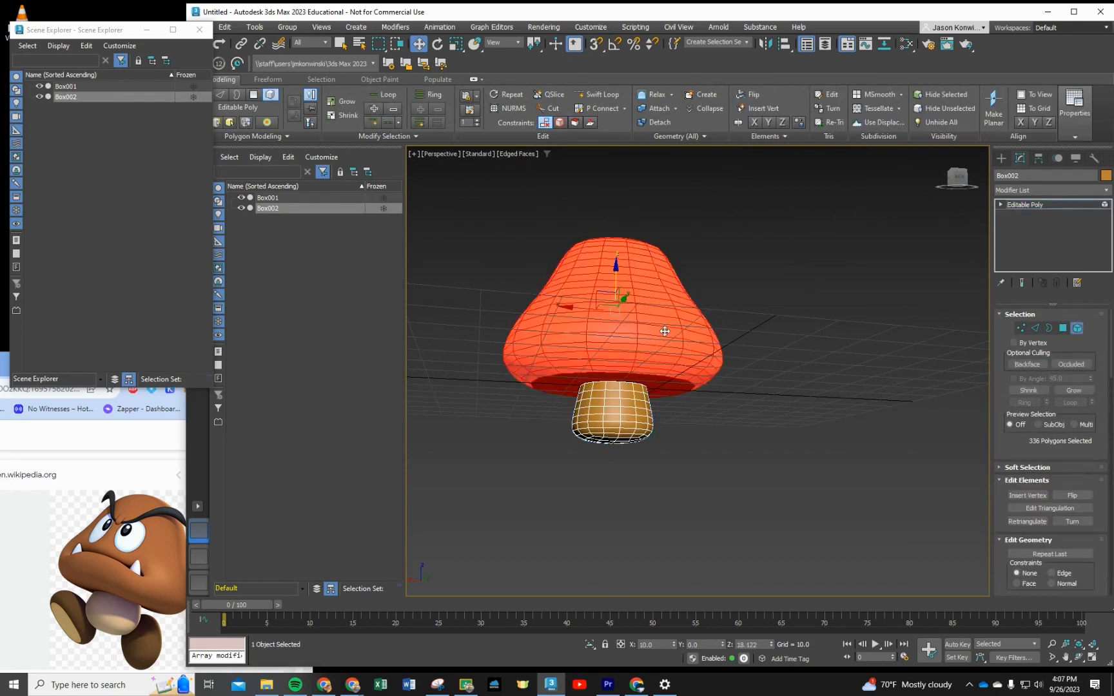
left_click(269, 209)
left_click(271, 199)
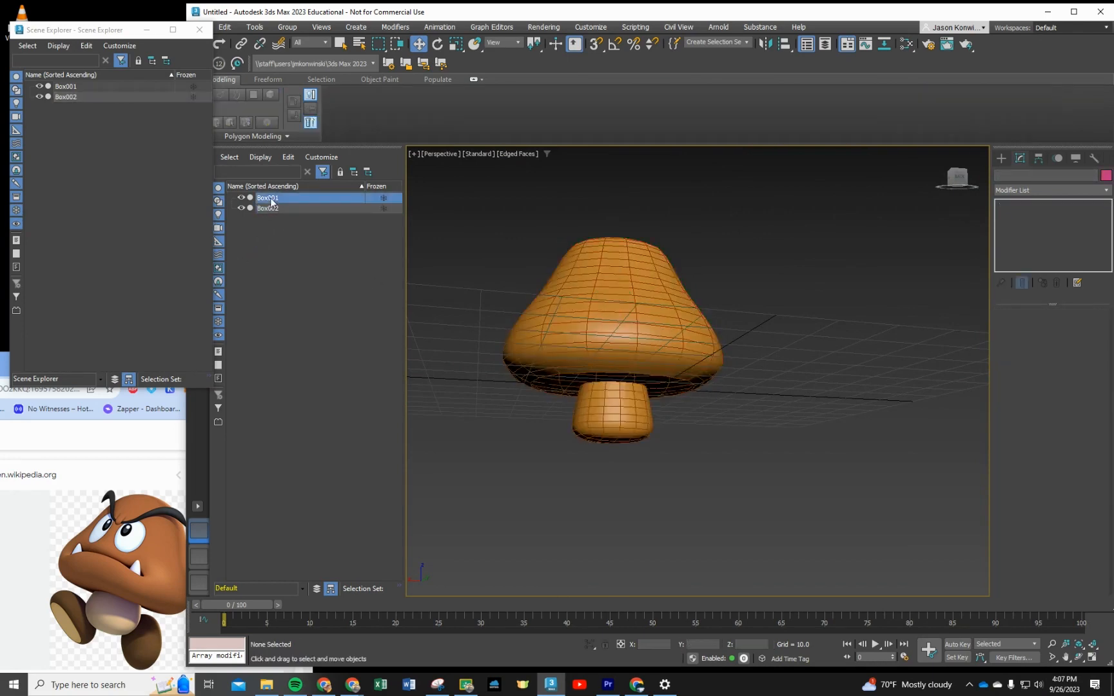
left_click(272, 209)
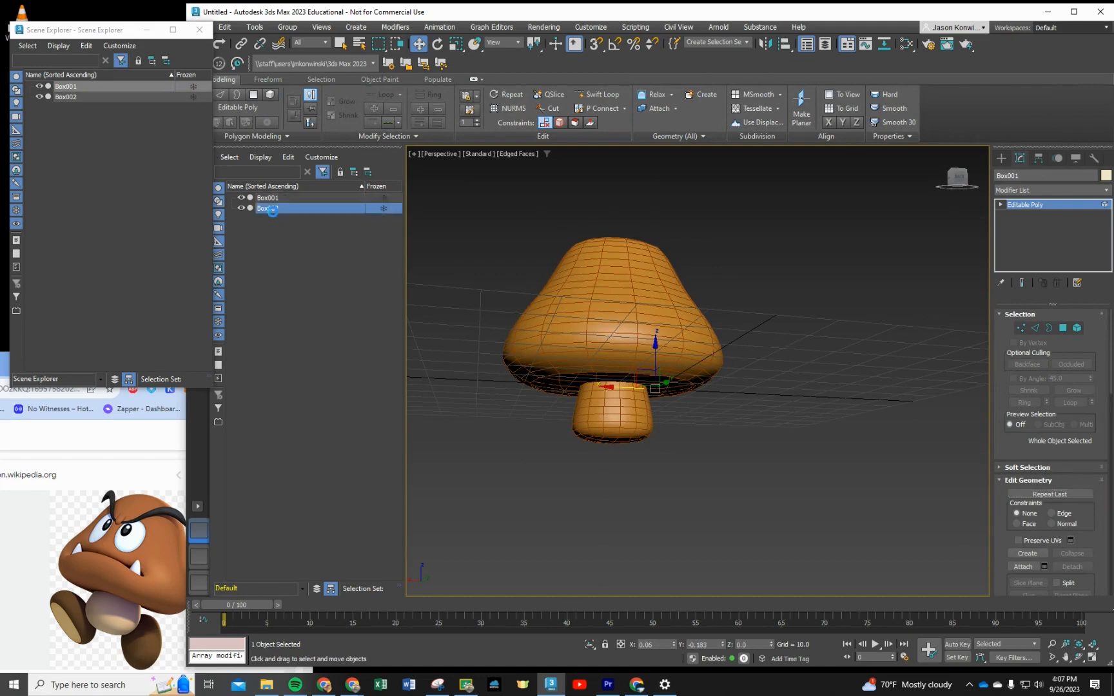
left_click(276, 198)
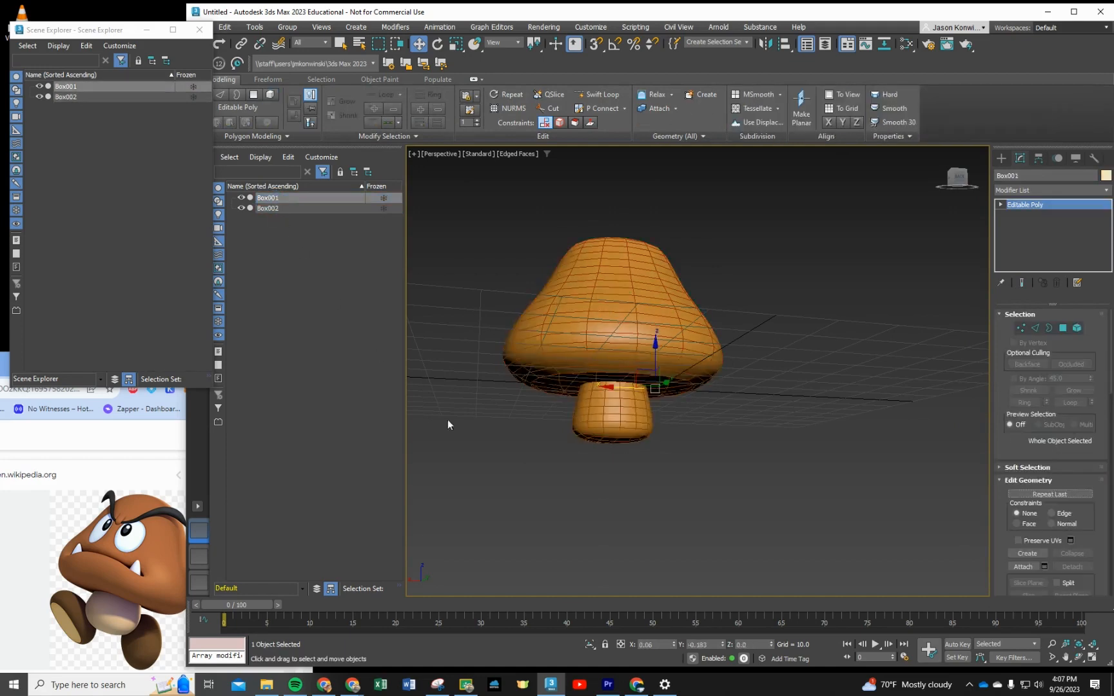
Step: Set the object color of the mushroom Box002 to pale cream
left_click(622, 424)
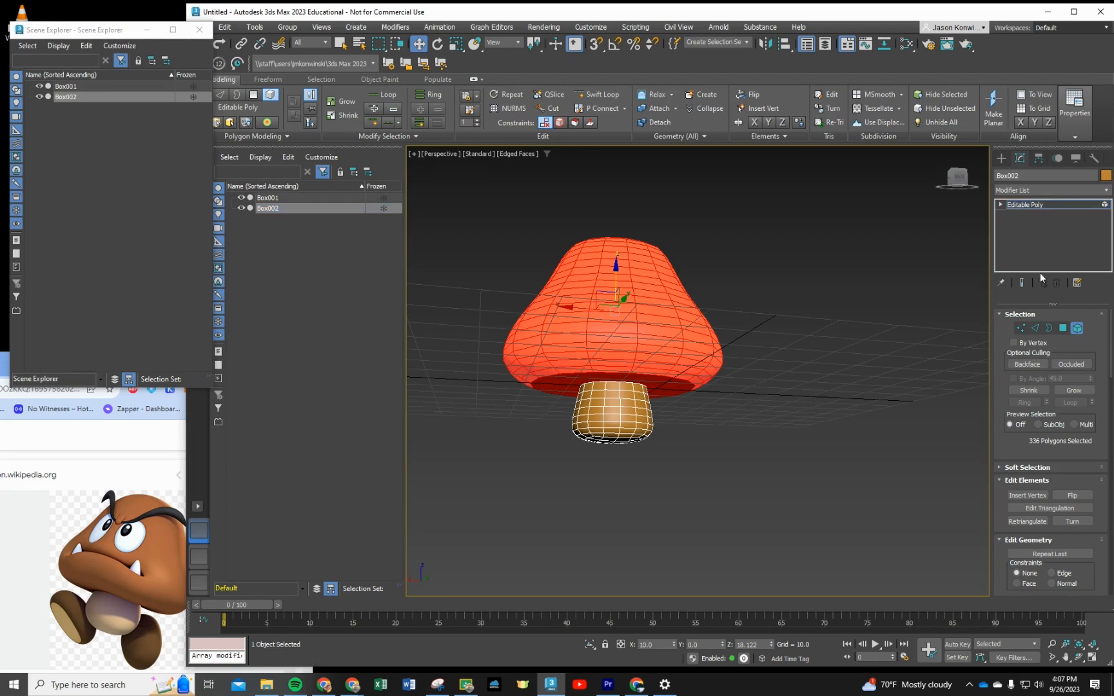
left_click(1105, 176)
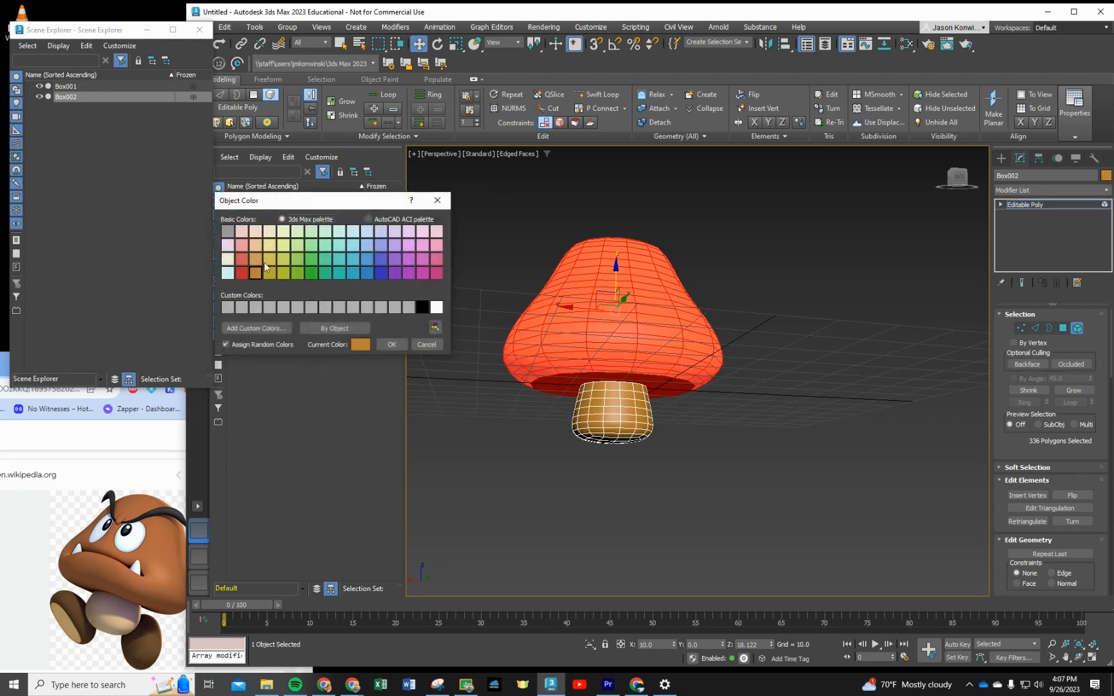
left_click(227, 258)
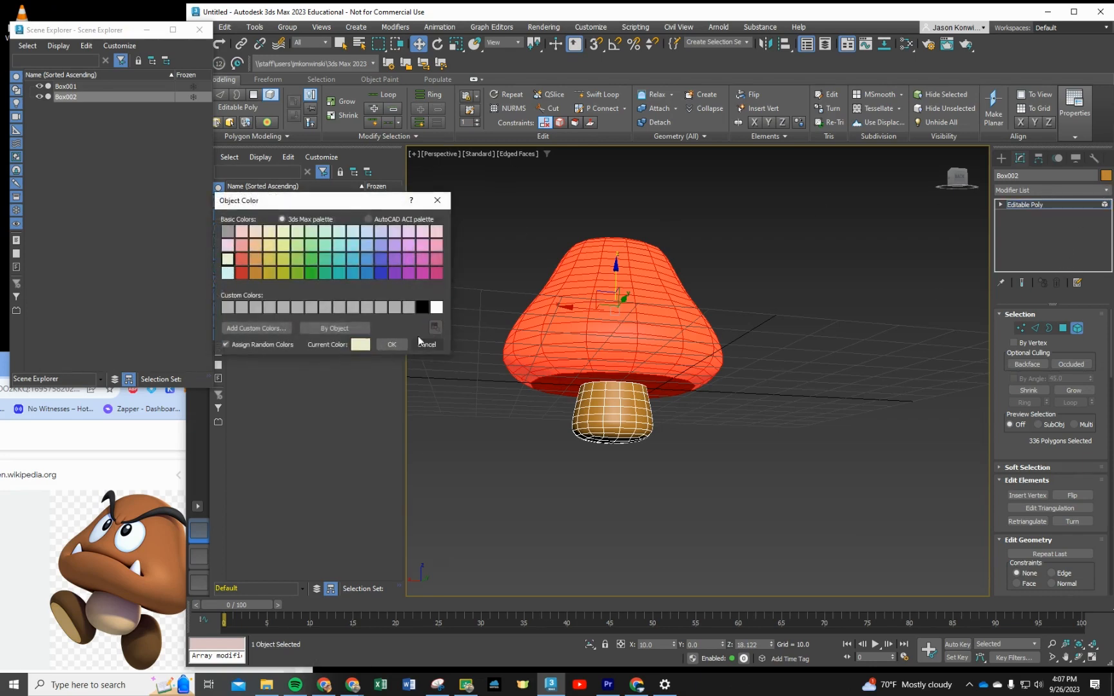
left_click(391, 345)
left_click(318, 252)
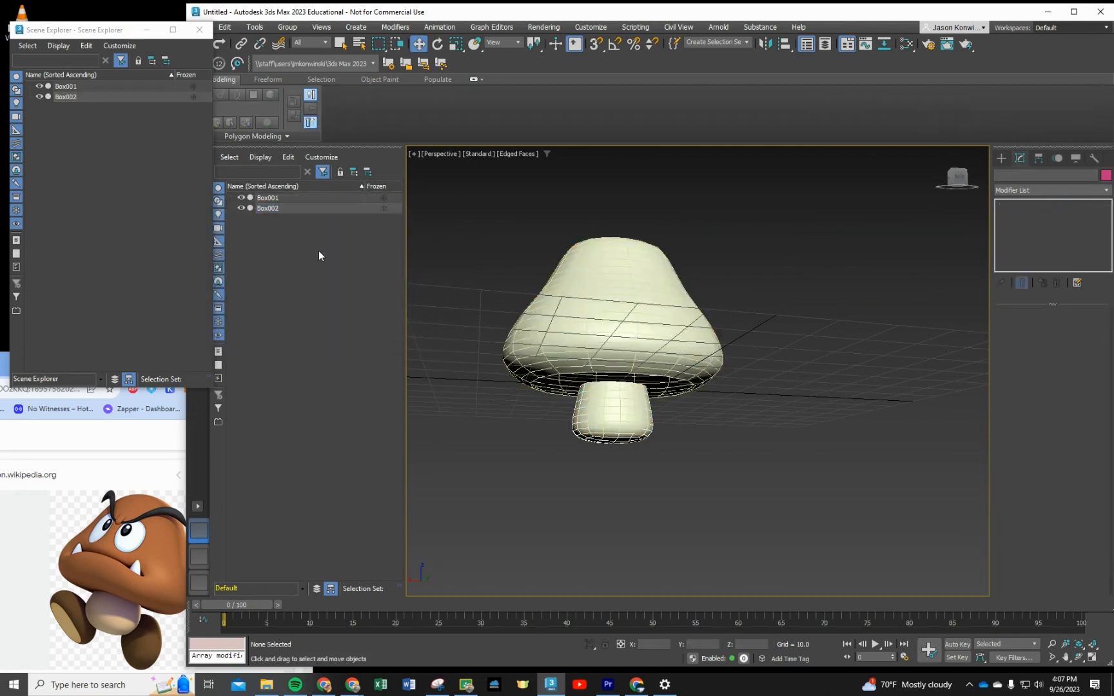
Step: Select the stem at Element level, unhide all objects and convert Box002 to an Editable Poly again
left_click(624, 290)
key("5")
left_click(619, 422)
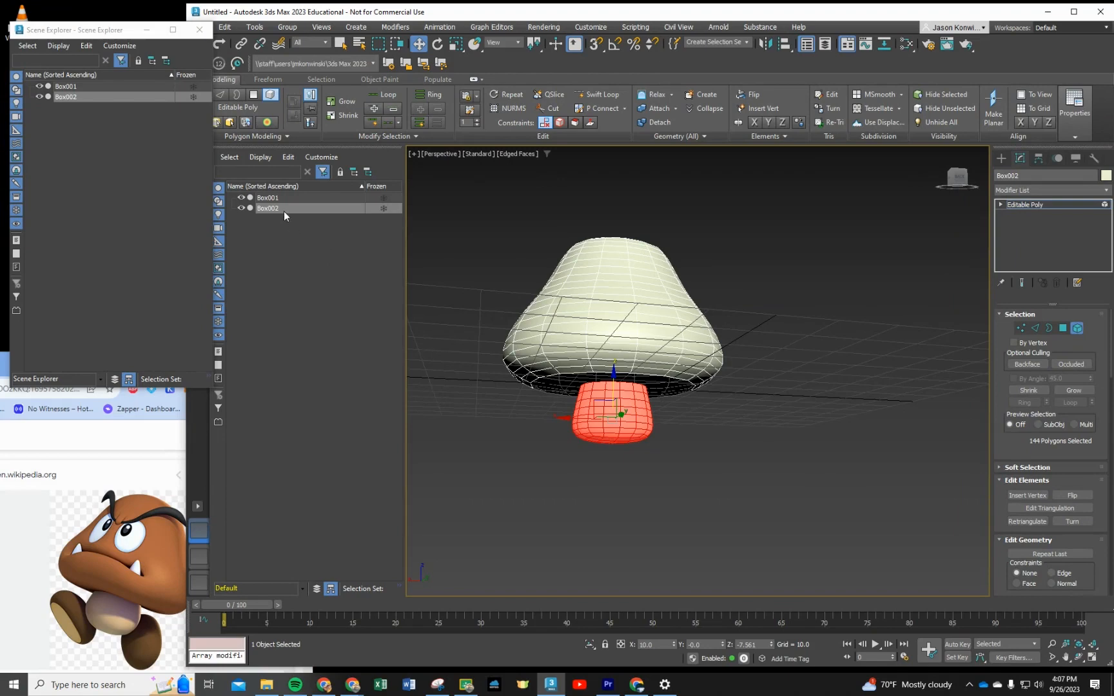
right_click(622, 423)
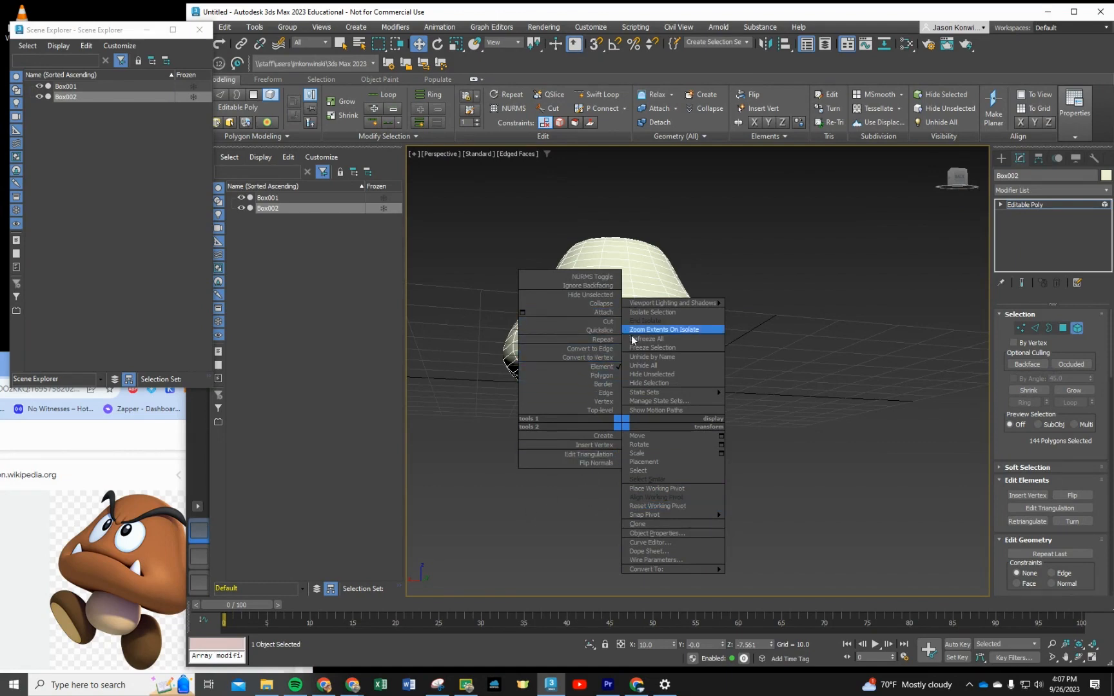
left_click(668, 366)
right_click(630, 405)
mouse_move(687, 548)
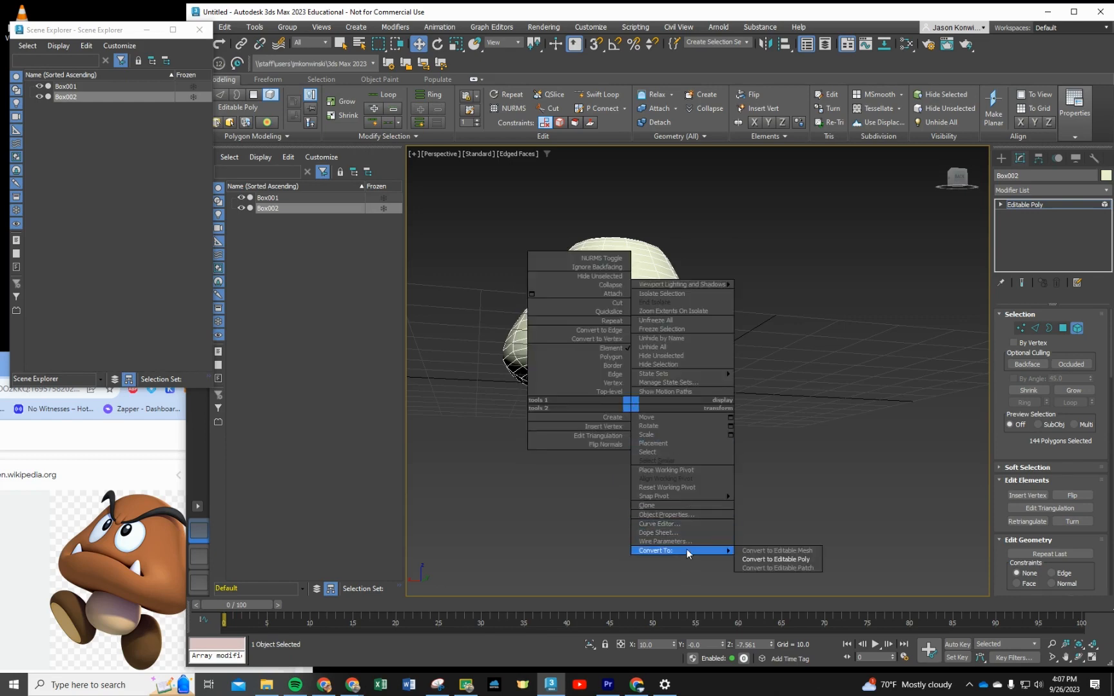
left_click(773, 558)
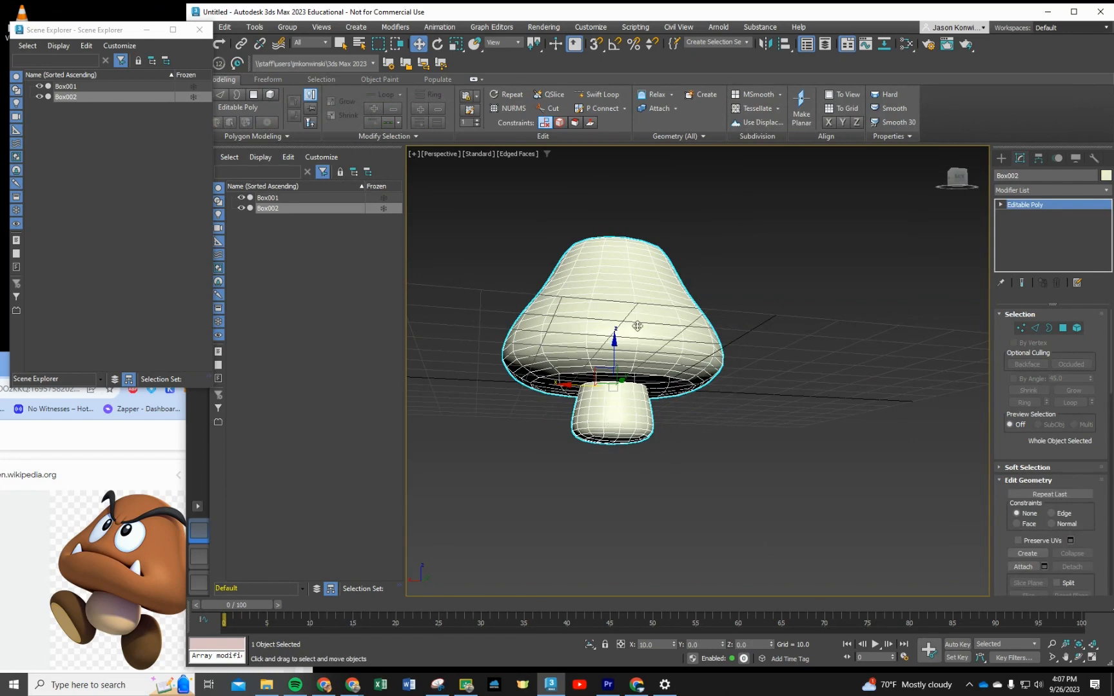
Step: Set the object color of Box001 to orange-brown
left_click(300, 197)
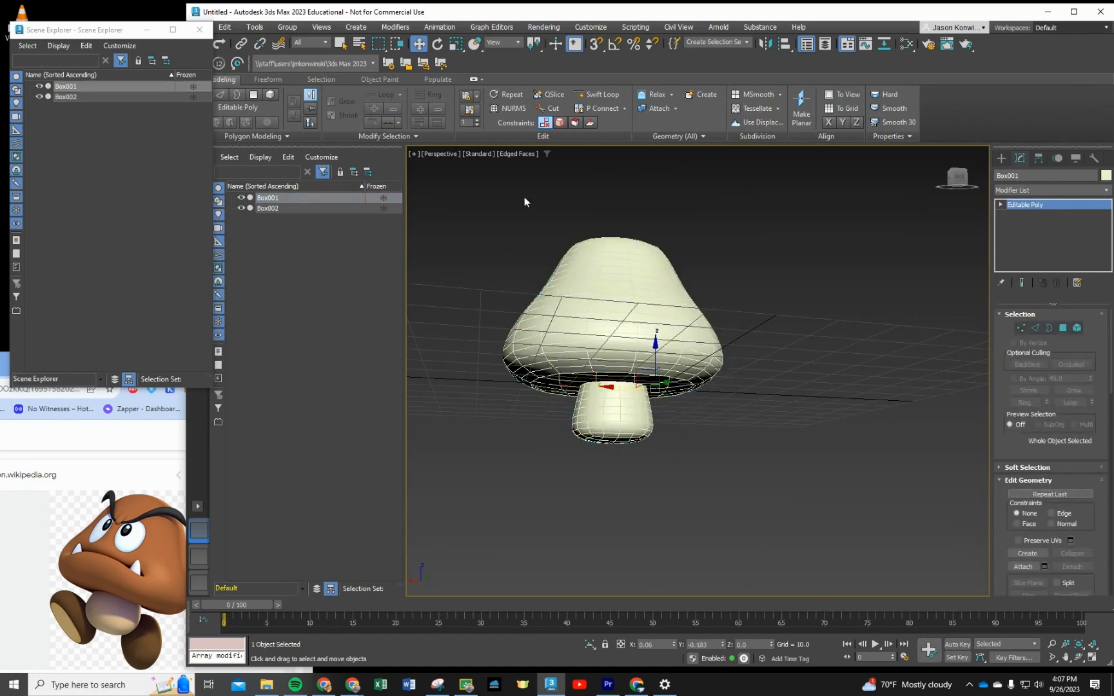
left_click(1106, 176)
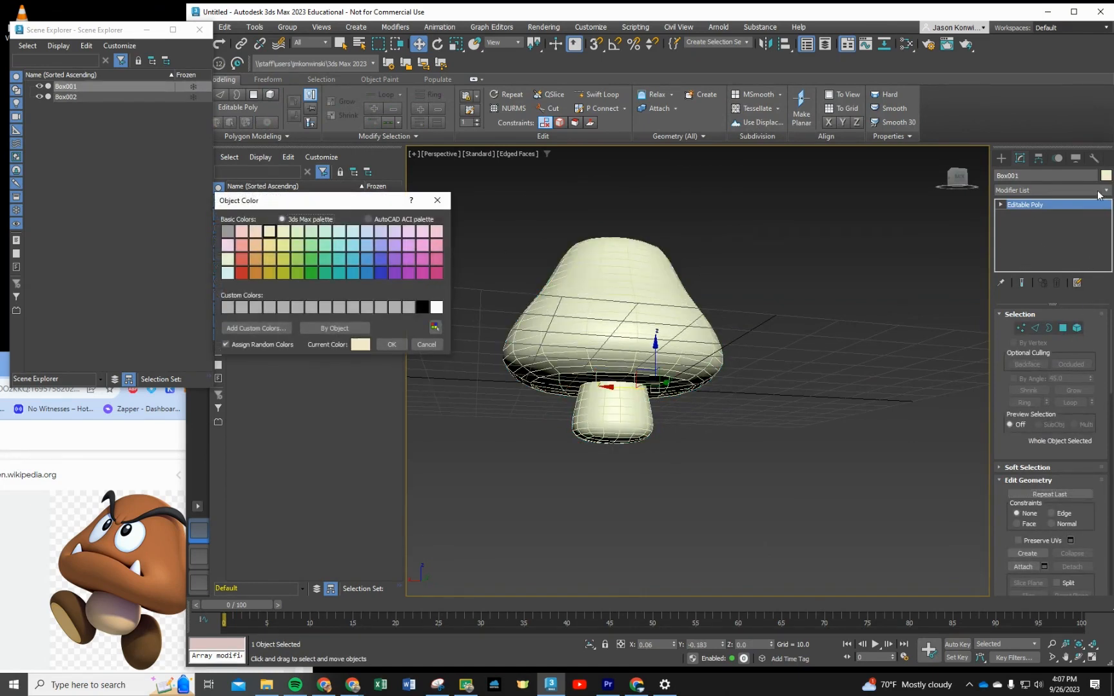
left_click(256, 273)
left_click(392, 344)
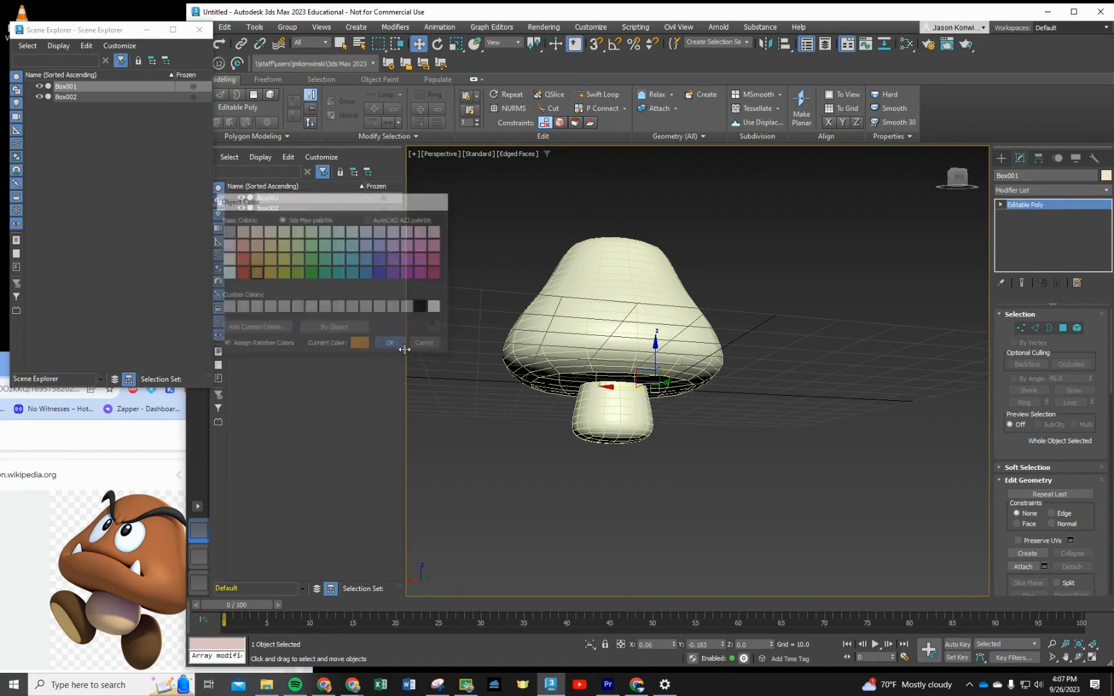
left_click(277, 208)
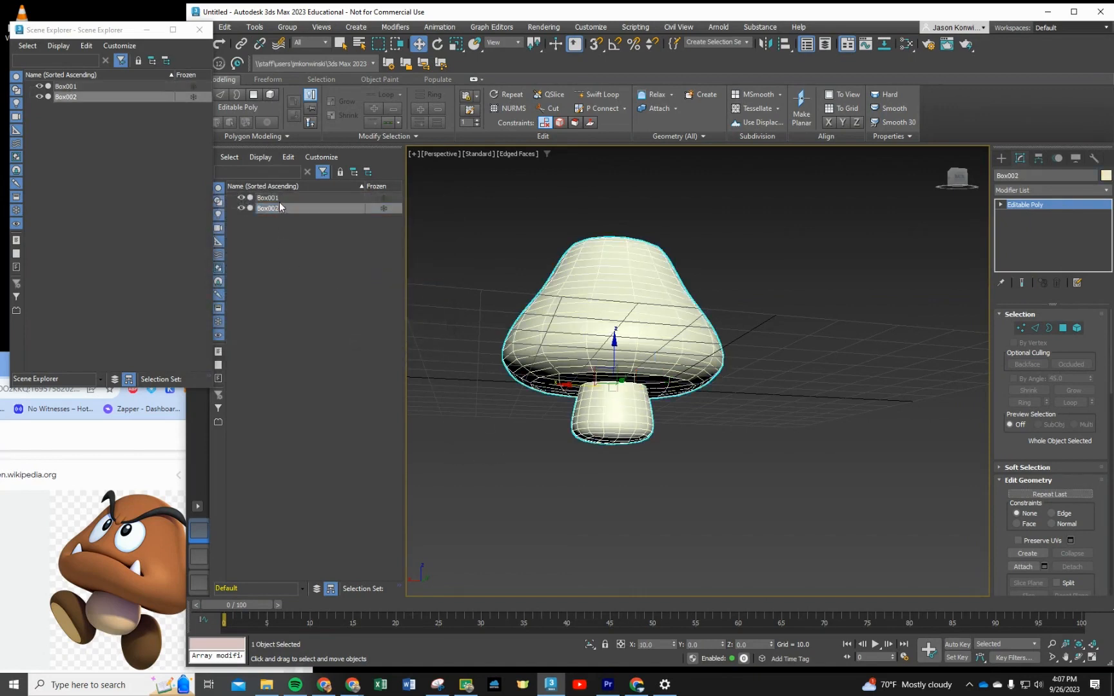
left_click(280, 199)
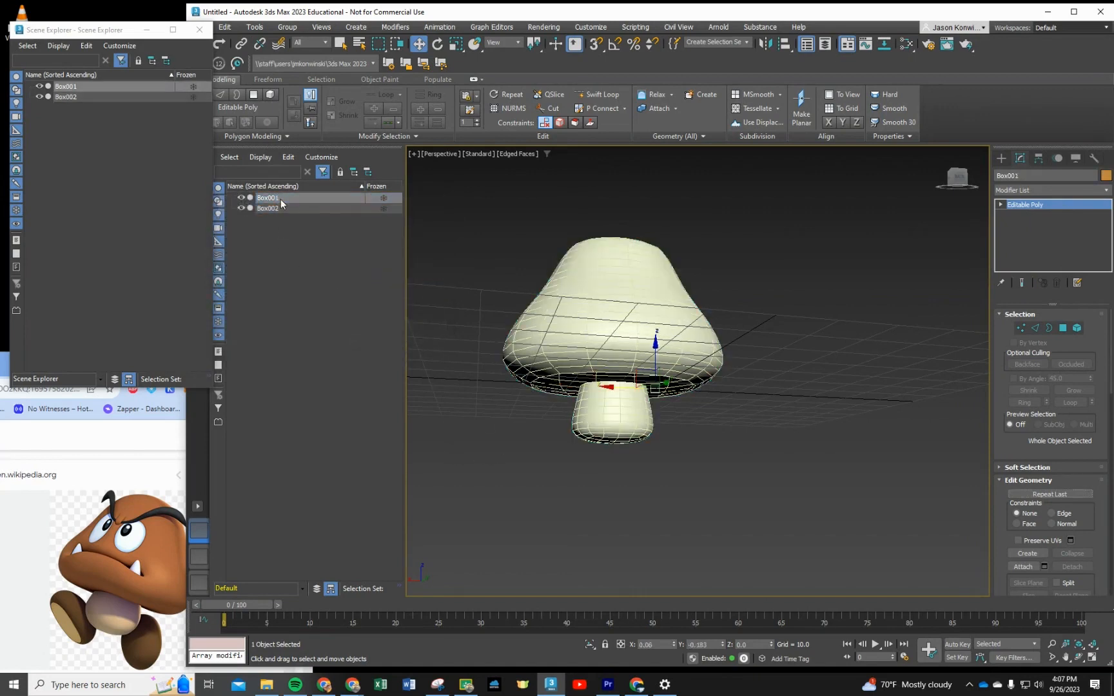
left_click(1076, 328)
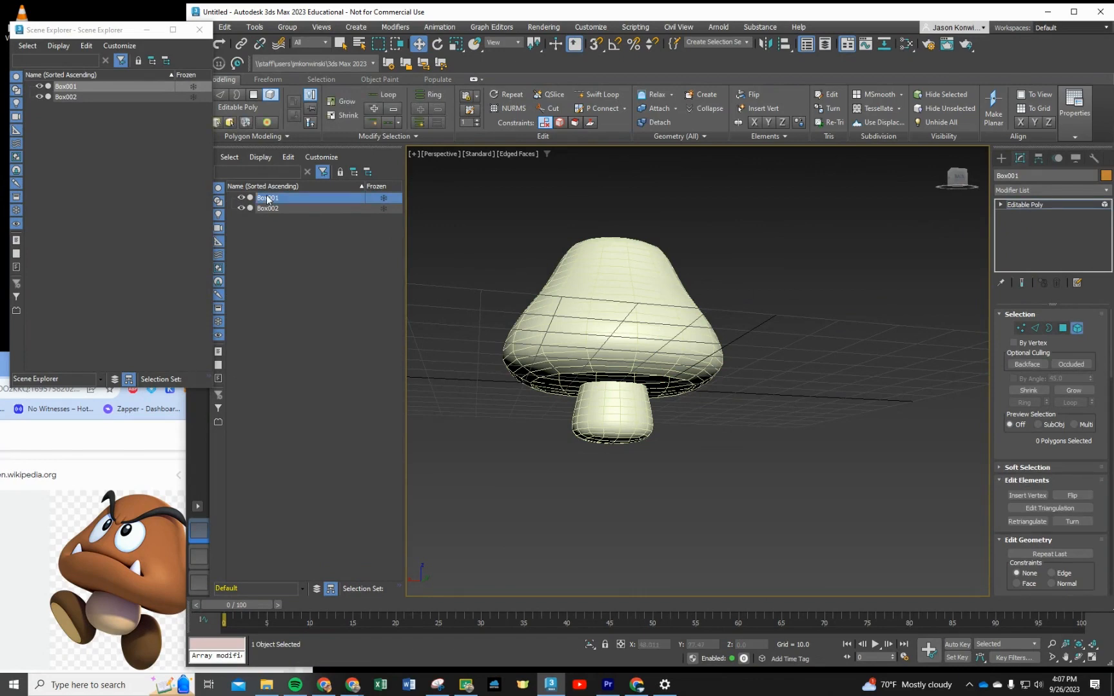
left_click(1076, 328)
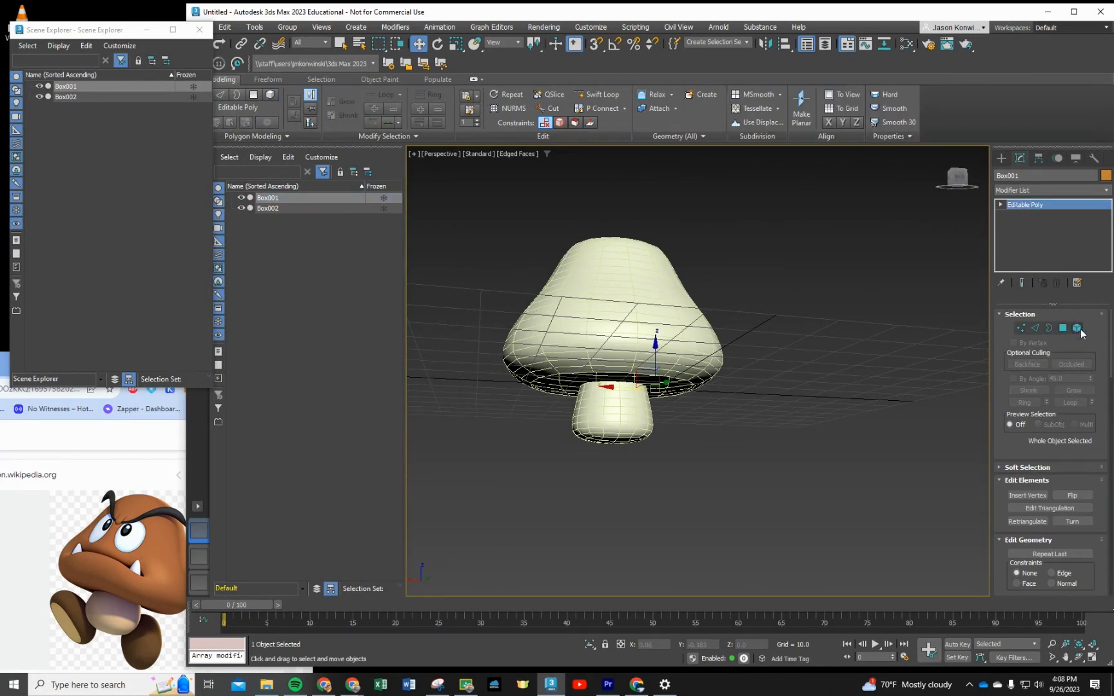
Step: Select the mushroom in the viewport and reconvert it to an Editable Poly
left_click(647, 325)
right_click(643, 322)
mouse_move(683, 468)
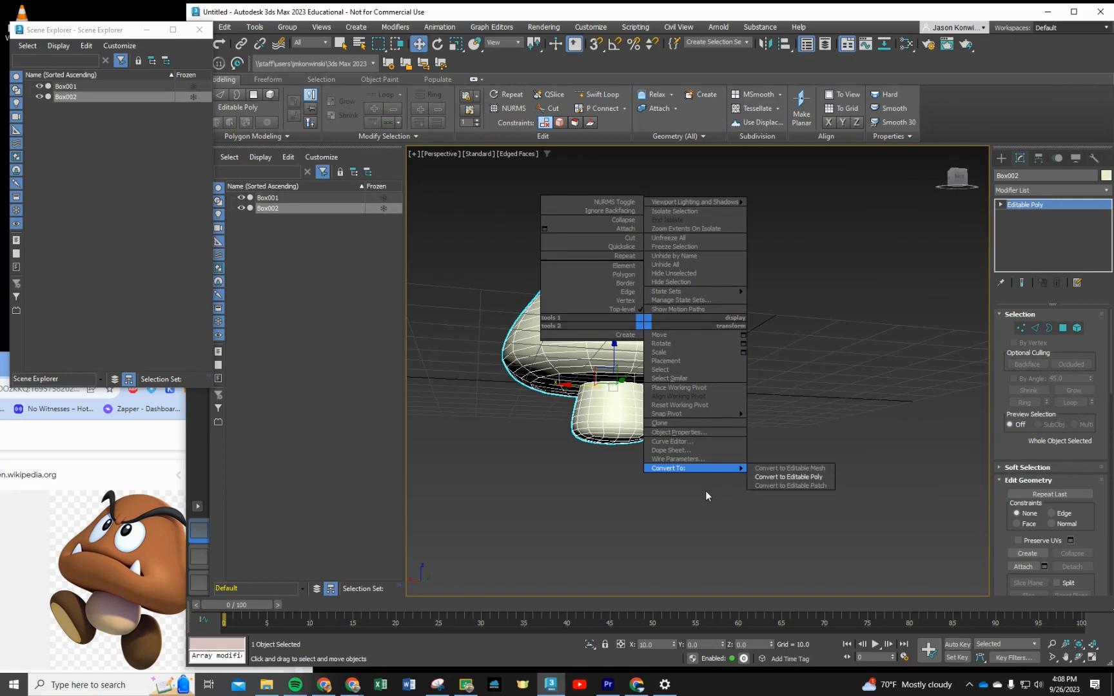
left_click(785, 477)
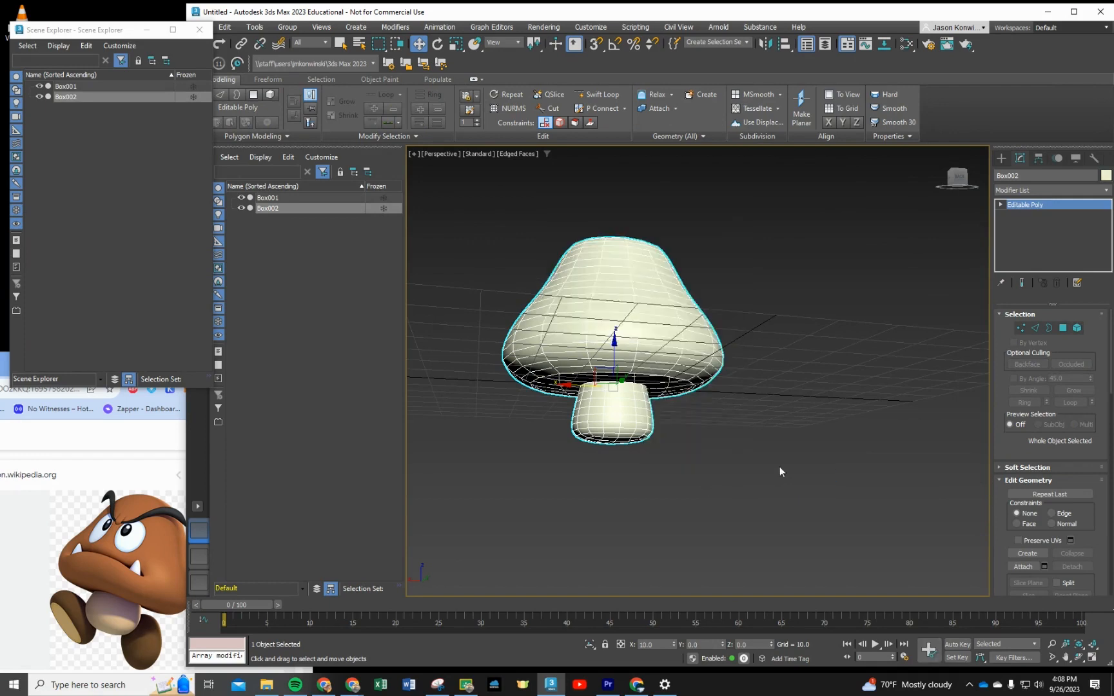
Step: Select the cap at Element level, set the Box002 object color to orange-brown, and clear the element selection
left_click(1077, 328)
left_click(613, 416)
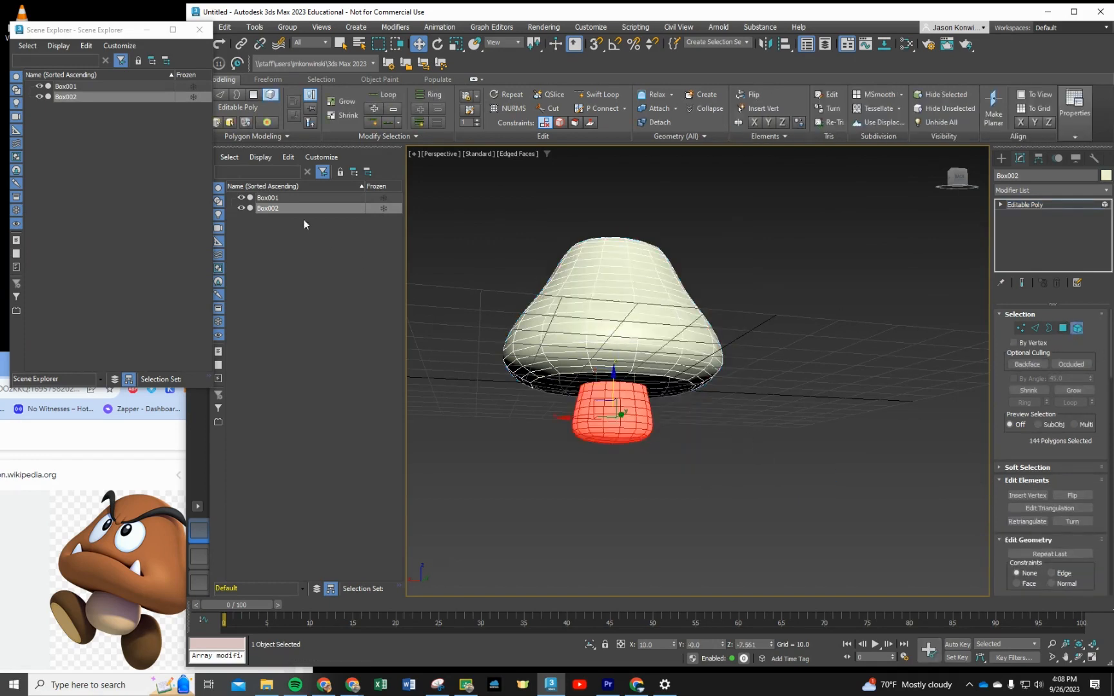
left_click(603, 279)
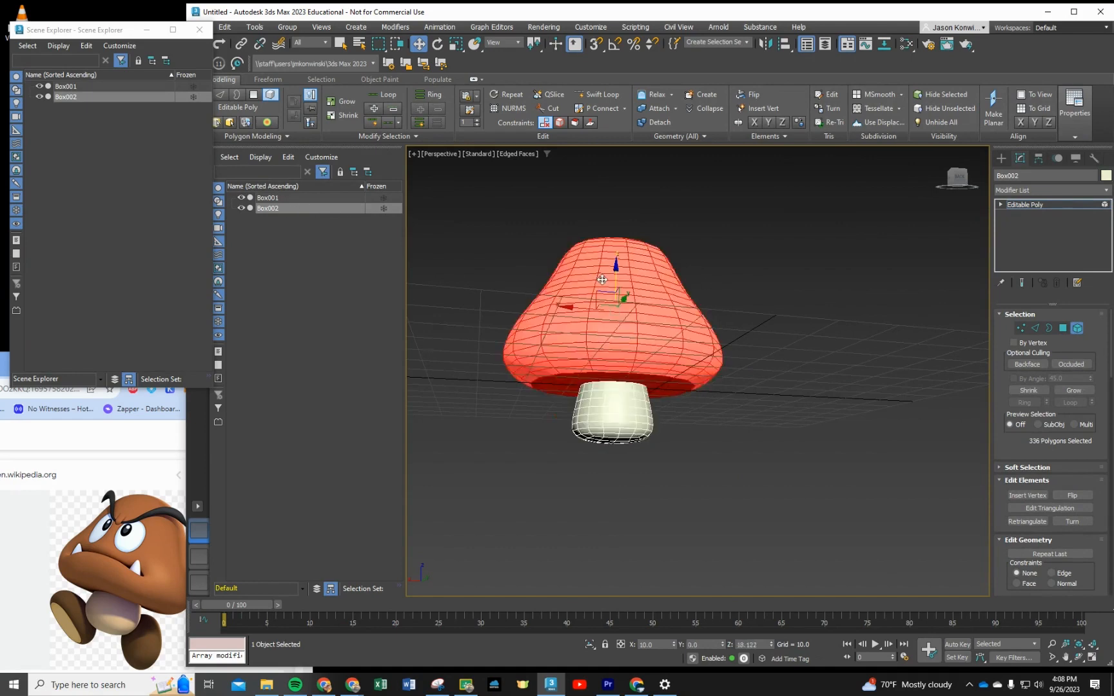
left_click(1106, 176)
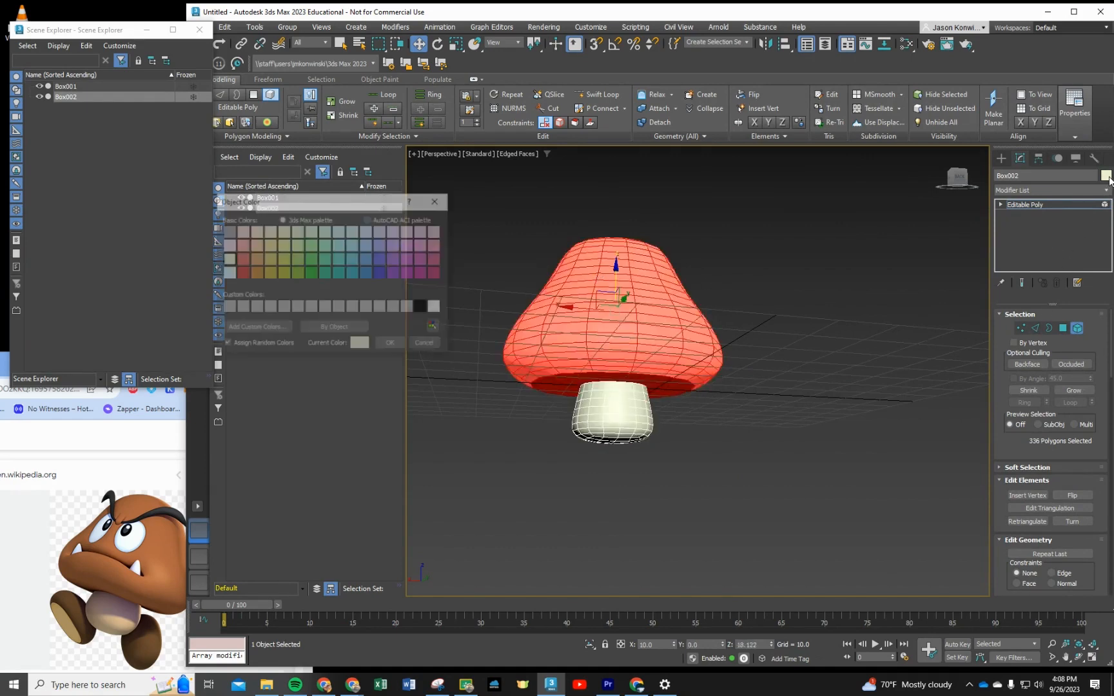
left_click(261, 273)
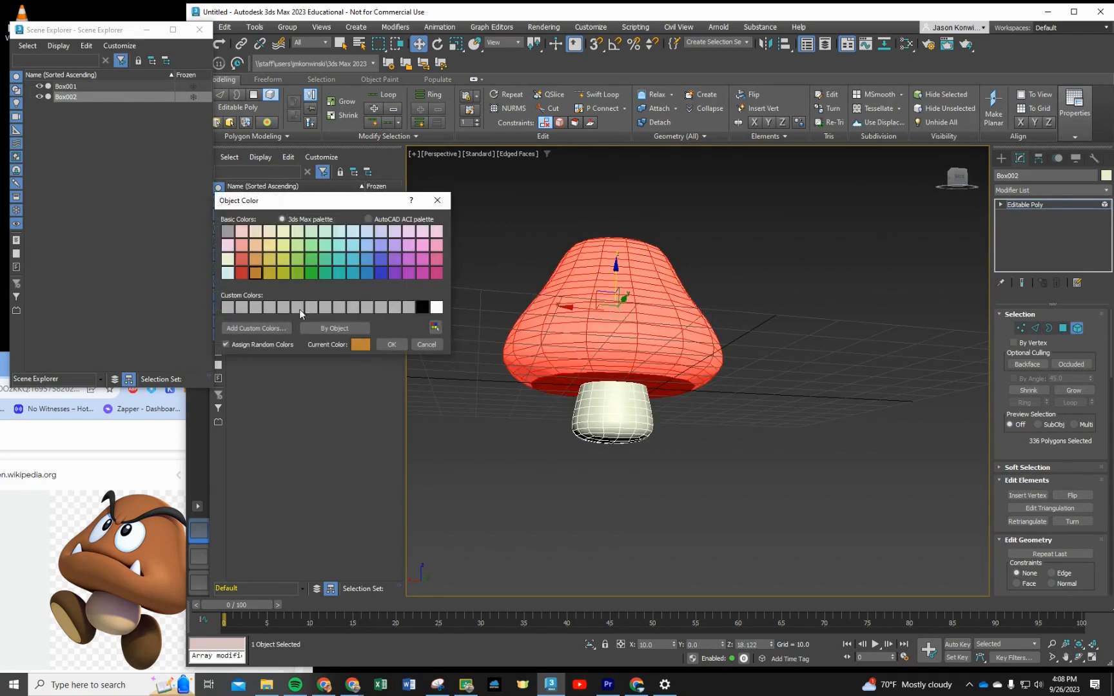
left_click(391, 344)
left_click(526, 400)
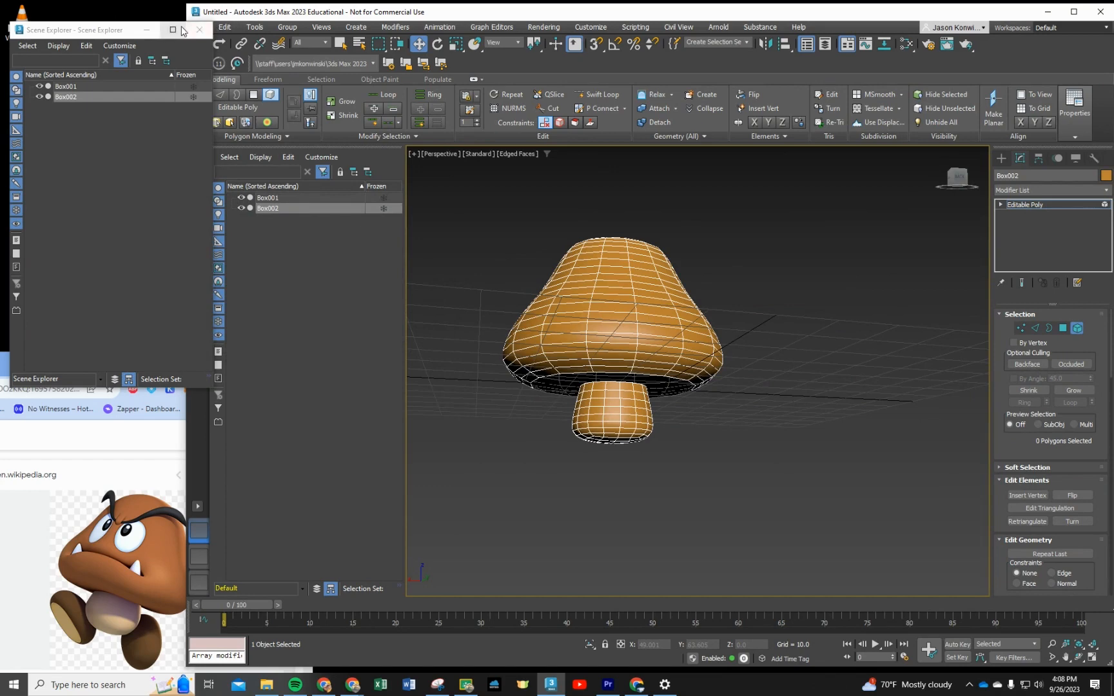
Step: Save the scene as Gumba in the scenes folder
left_click_drag(216, 12, 249, 13)
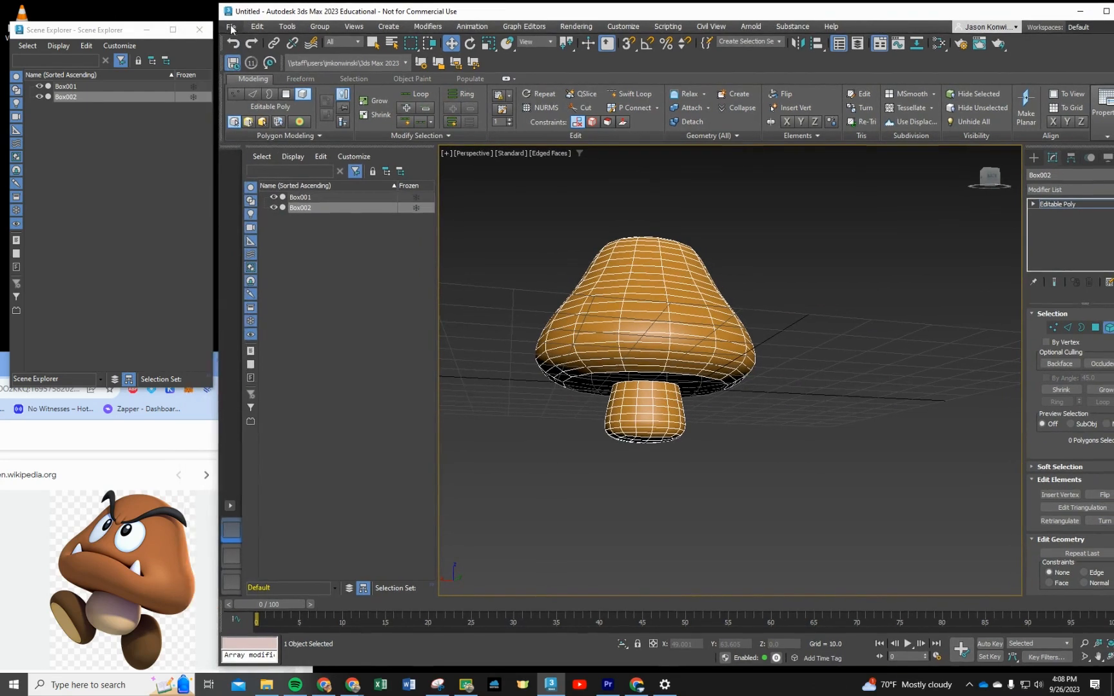
left_click(233, 27)
left_click(259, 129)
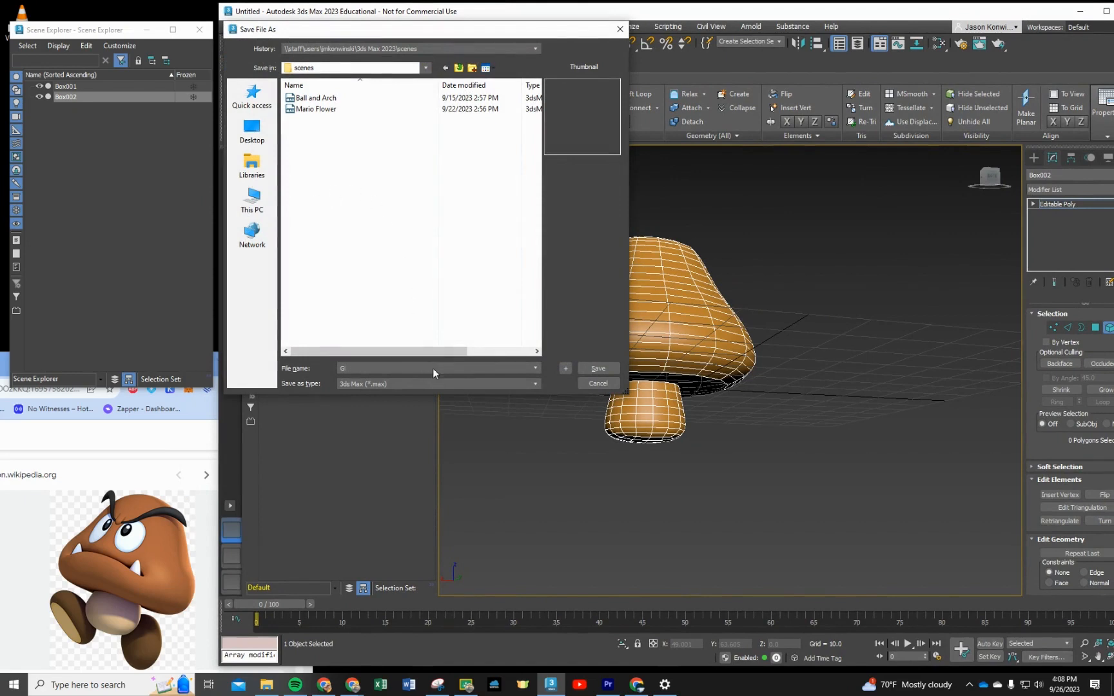
type("Gumba")
key("Return")
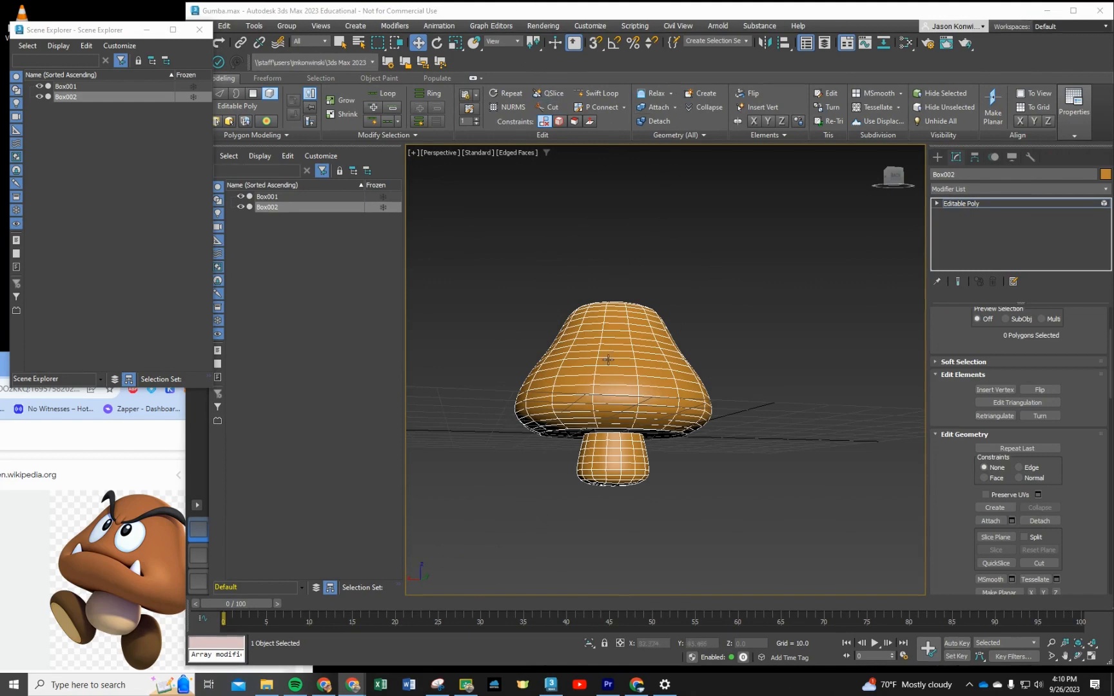
left_click(611, 460)
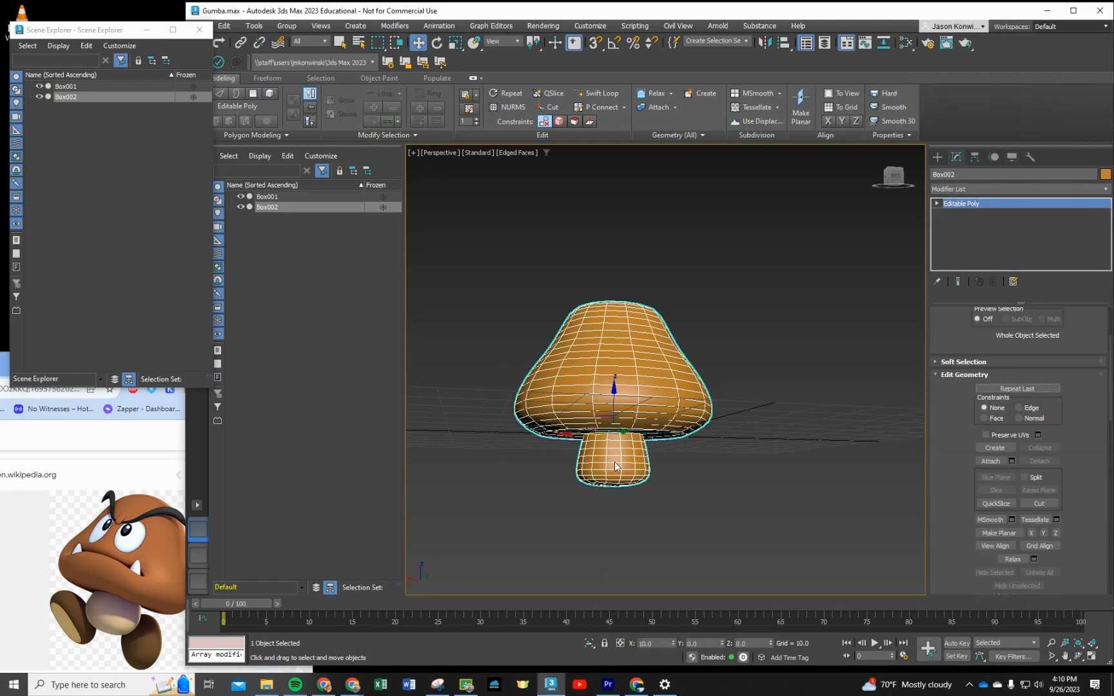
right_click(611, 461)
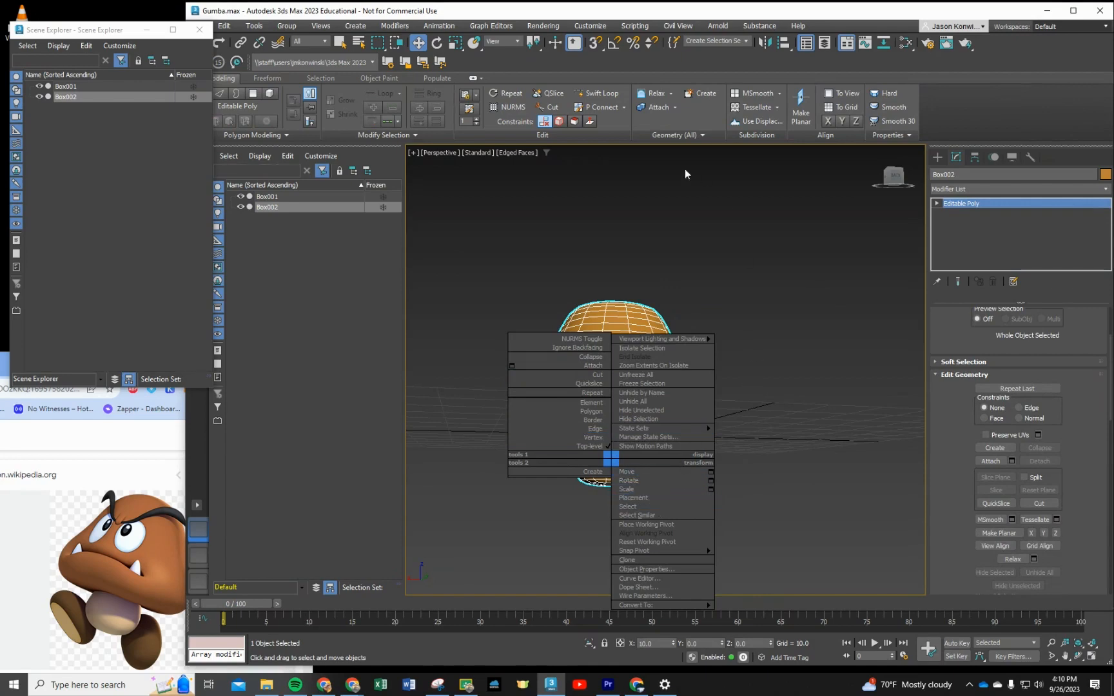
left_click(693, 196)
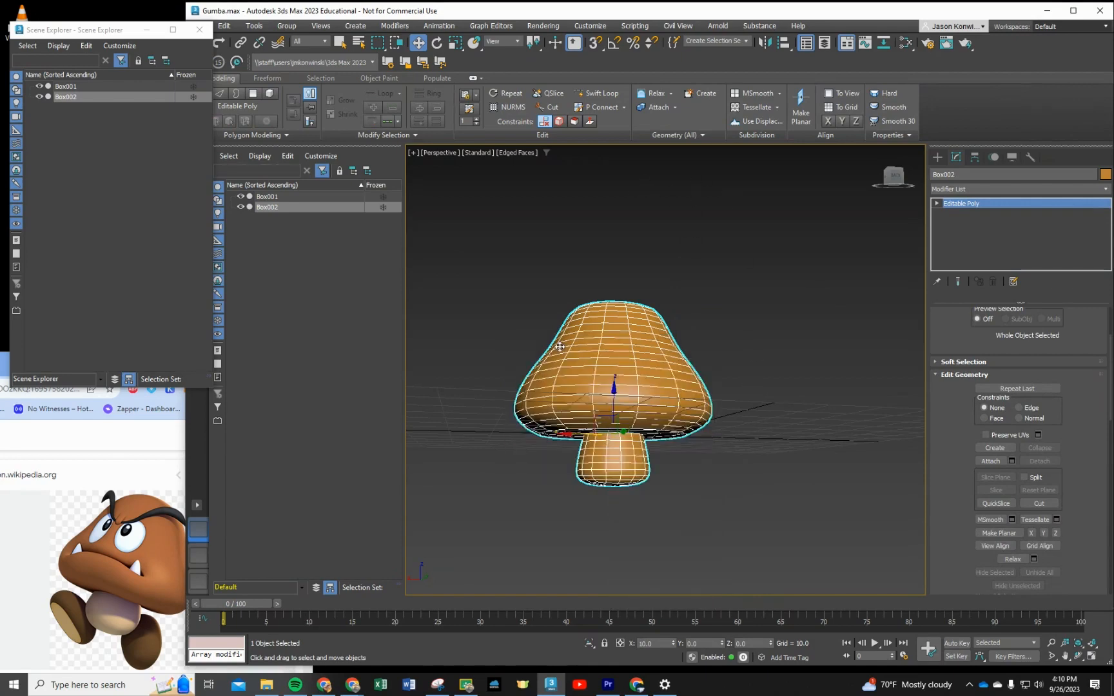
left_click(279, 208)
left_click(279, 207)
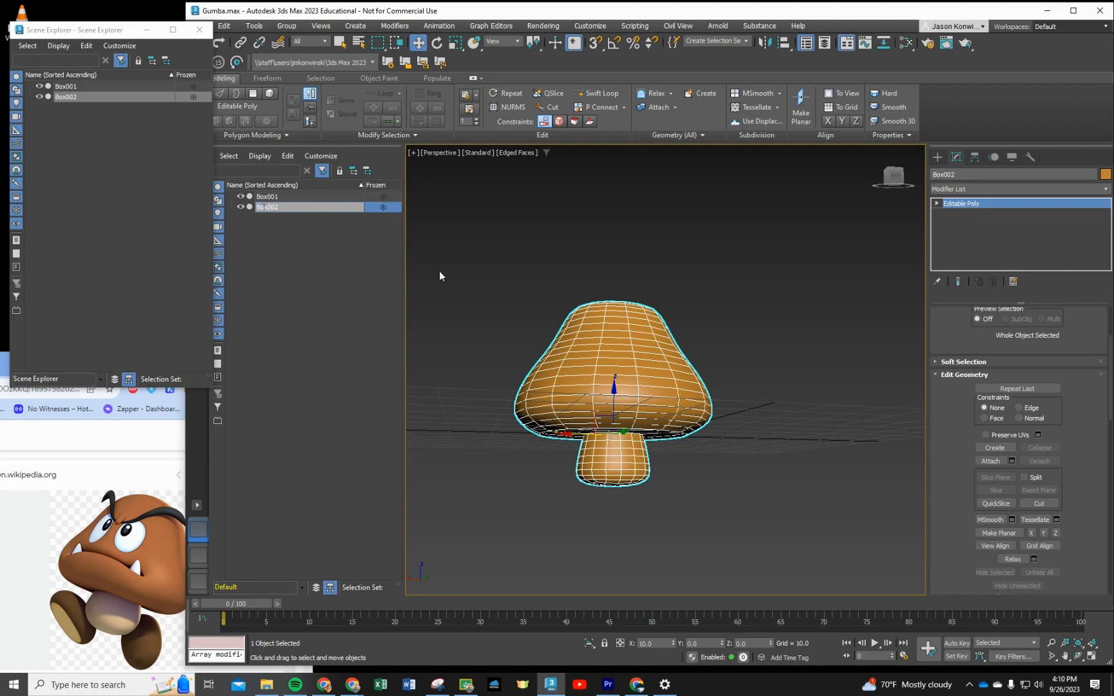
Step: Select the stem at Element level in Box002 and detach it as a separate object named Stem 1
scroll(1001, 398, "up", 3)
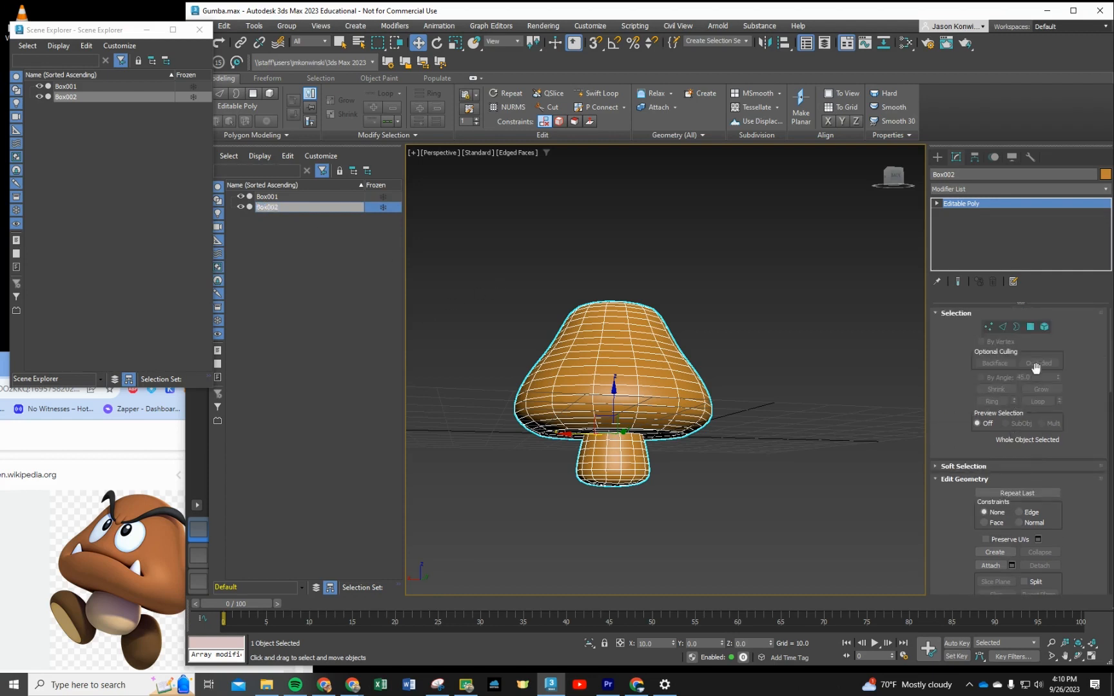
left_click(1044, 326)
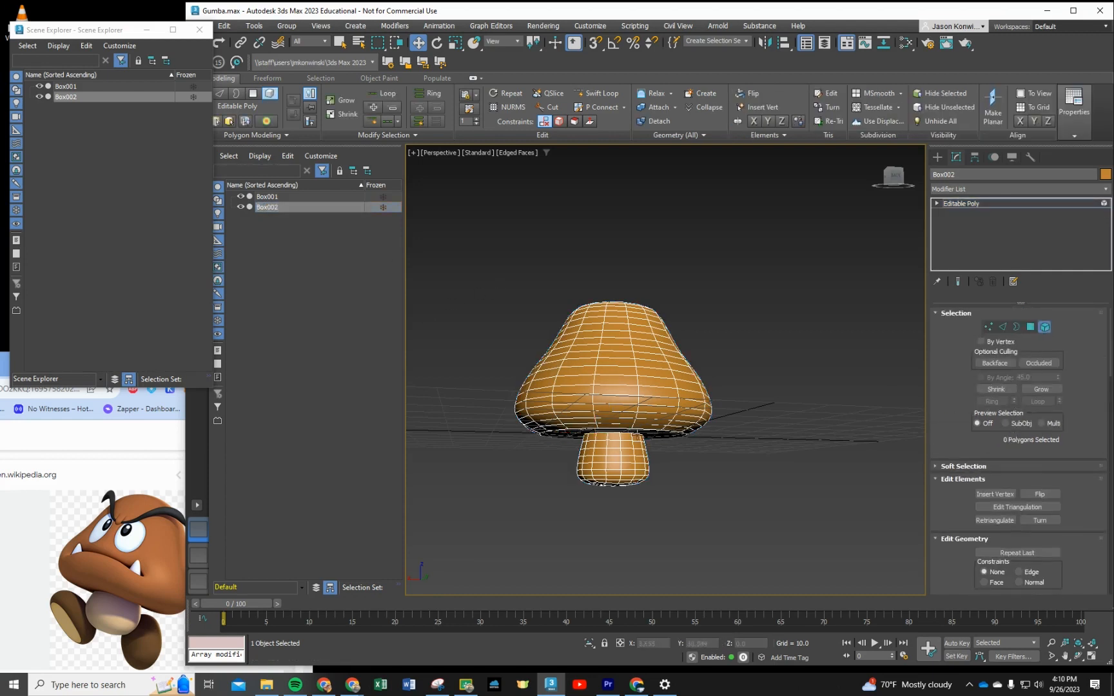
left_click(580, 449)
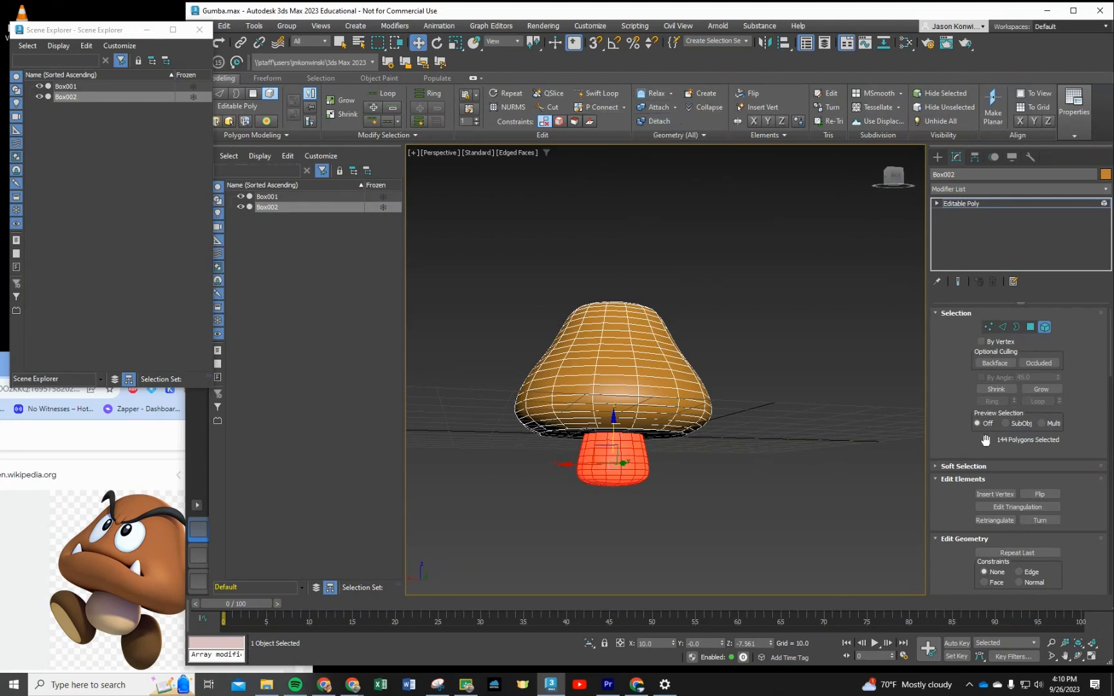
scroll(961, 477, "down", 3)
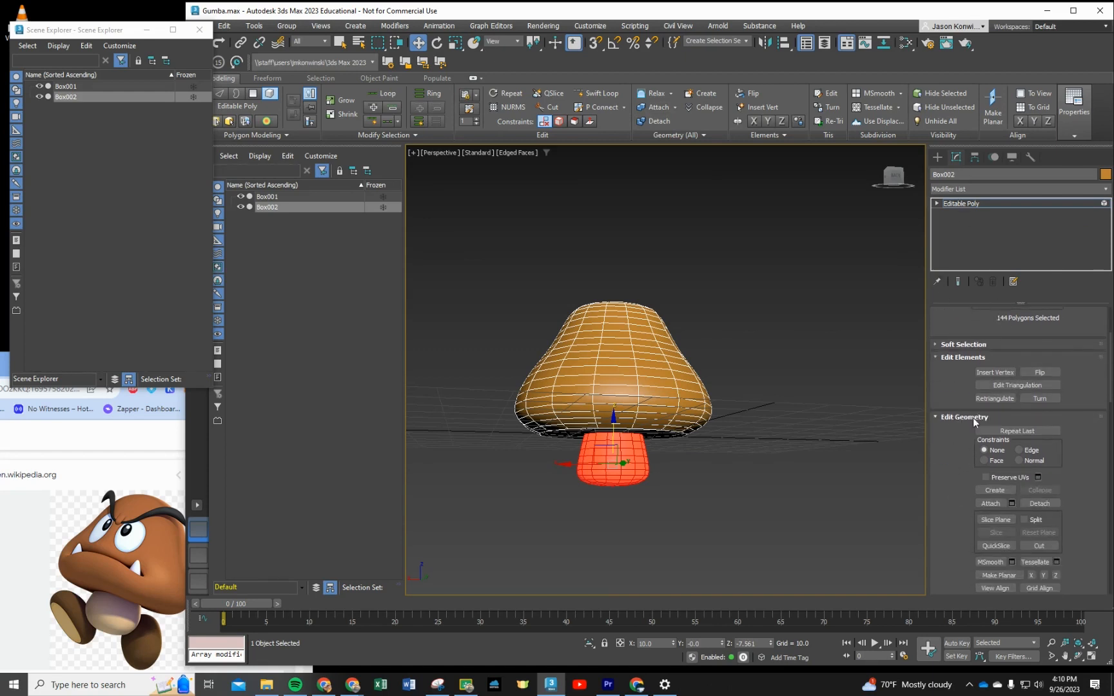
scroll(980, 451, "down", 1)
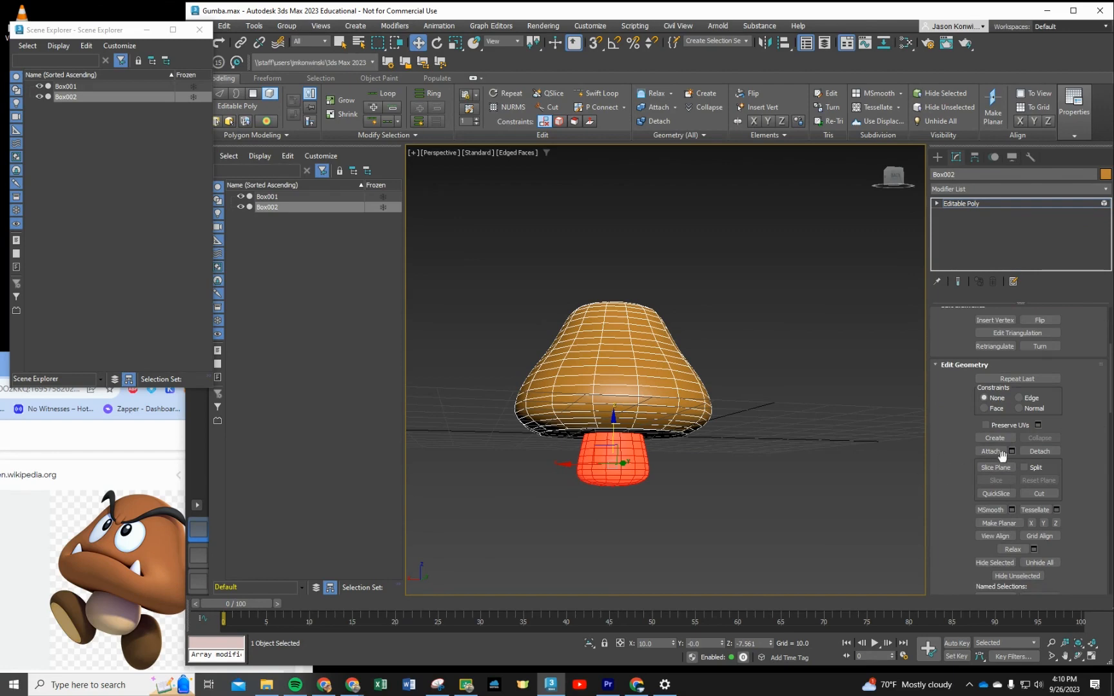
left_click(1039, 451)
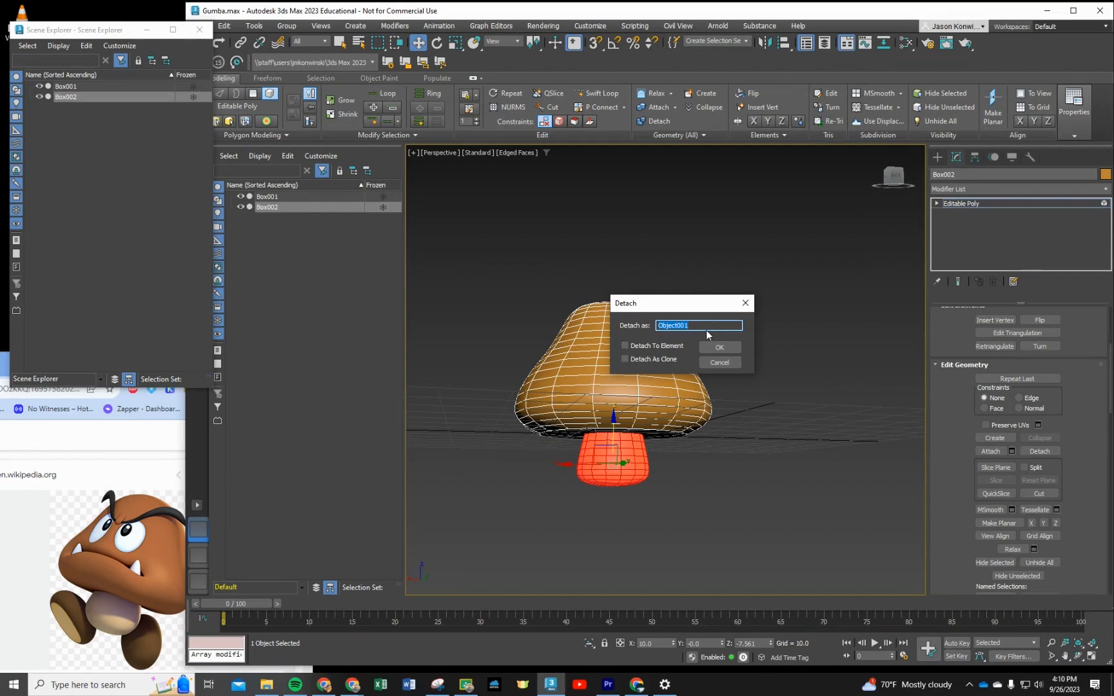
type("Stem 1")
key("Return")
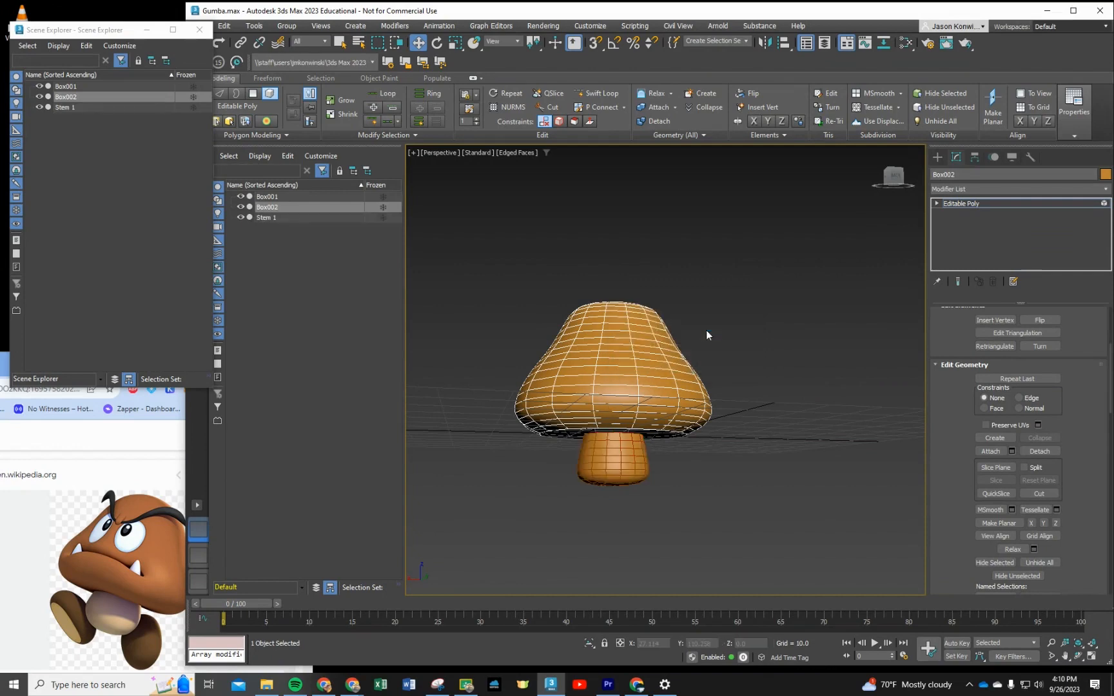
Step: Set the object color of Stem 1 to pale yellow and clear the selection
left_click(264, 219)
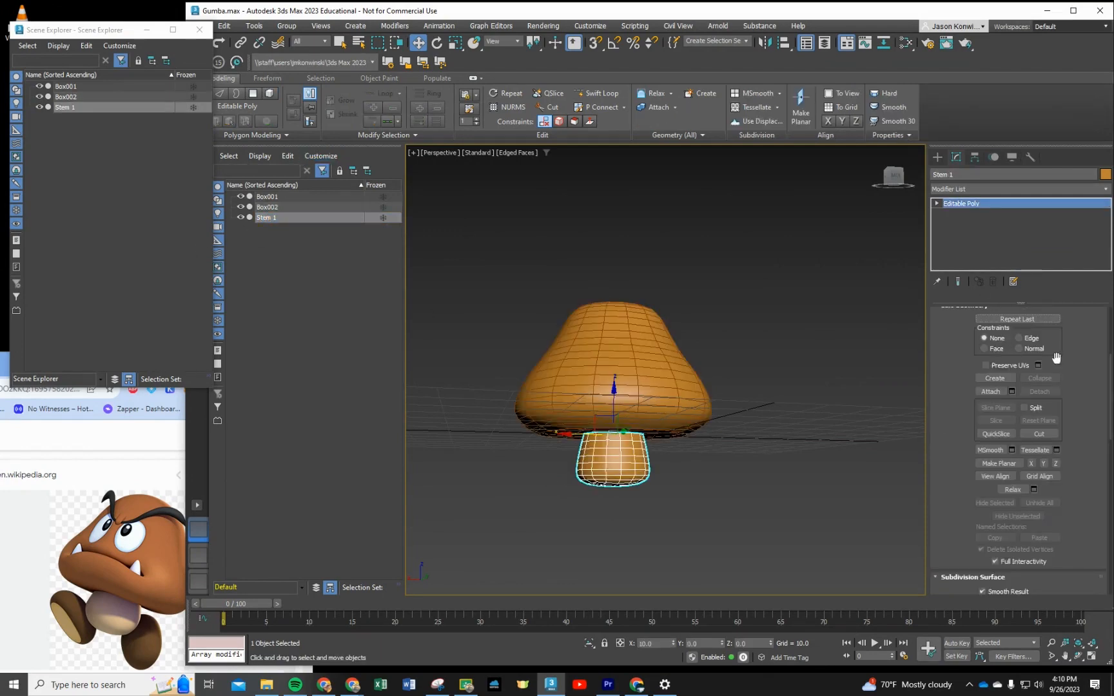
left_click(1105, 174)
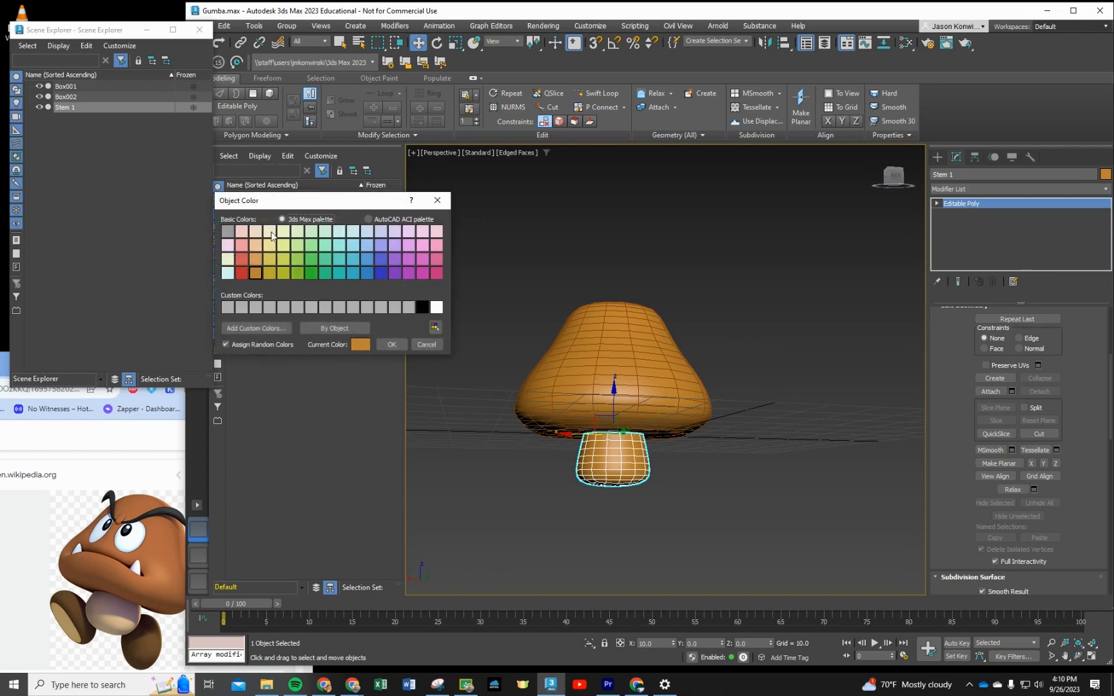
left_click(283, 231)
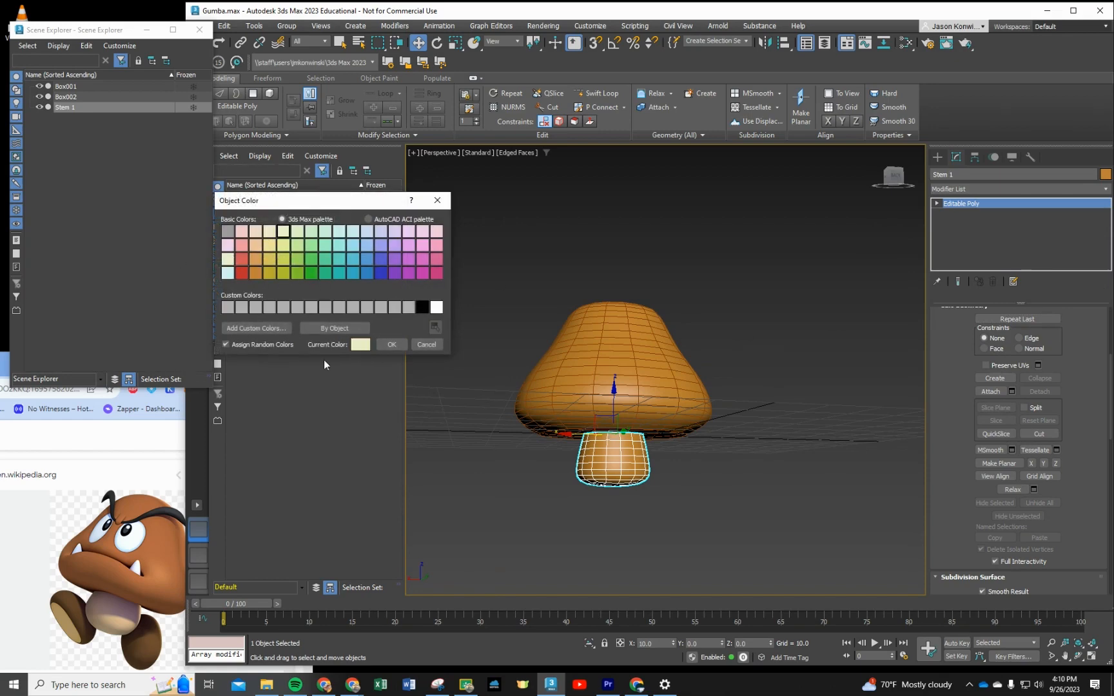
left_click(389, 345)
left_click(773, 434)
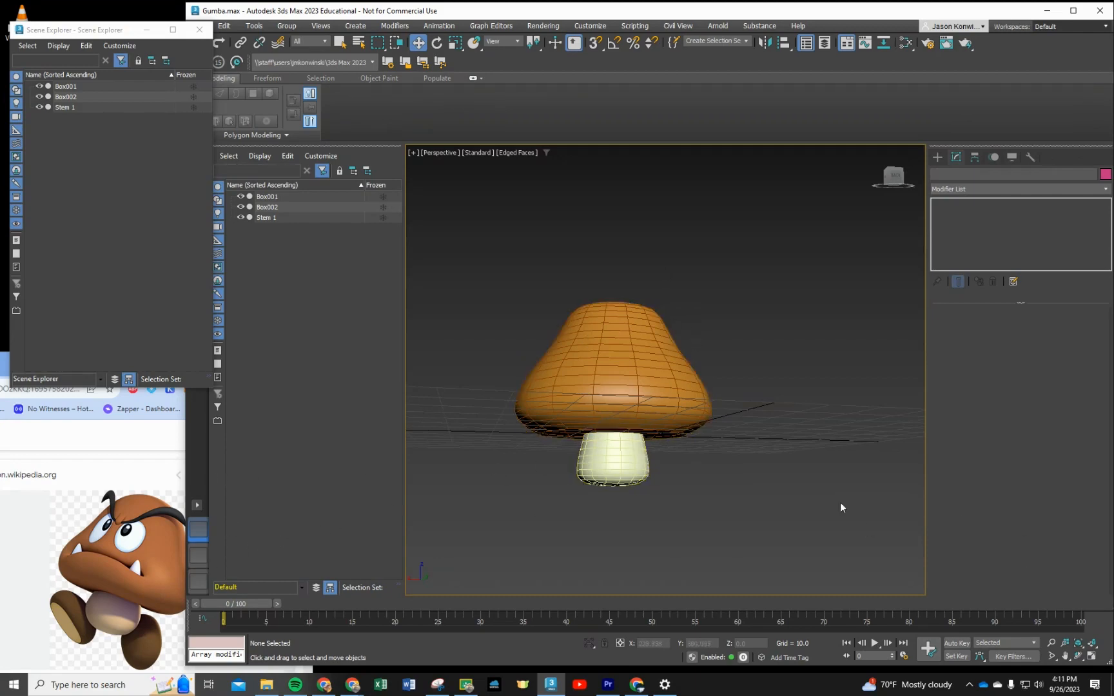
Step: Create a cylinder with AutoGrid on the upper front of the cap, about 5.4 in radius and 1.2 high
middle_click_drag(713, 317, 743, 338, "alt")
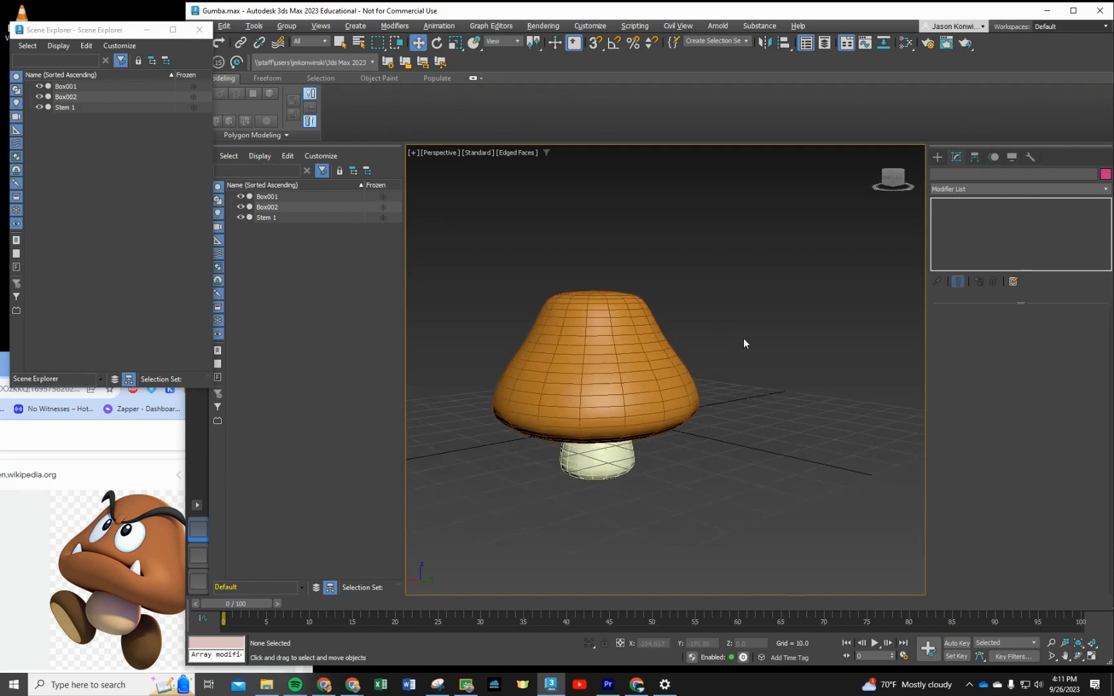
left_click(936, 157)
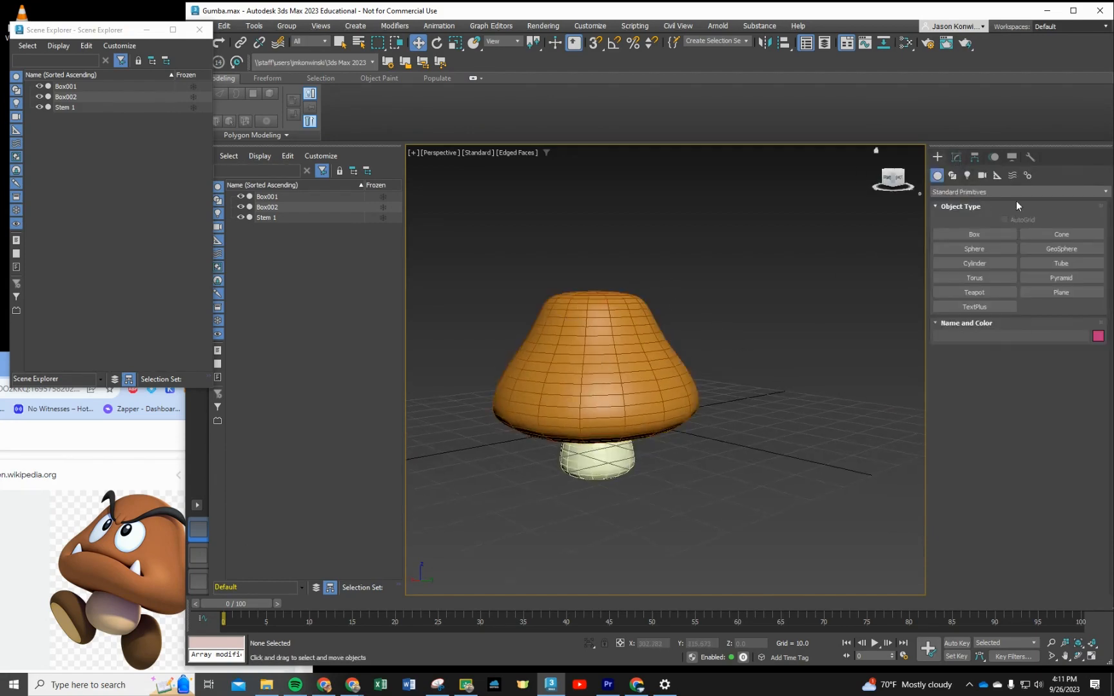
left_click(983, 265)
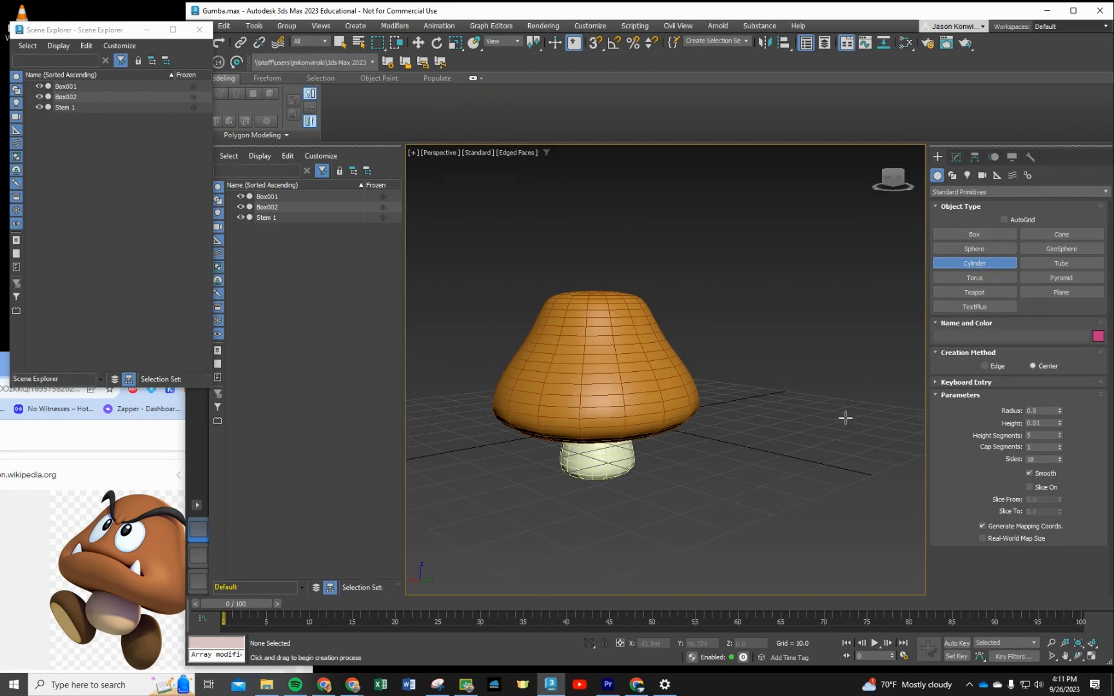
left_click(1003, 219)
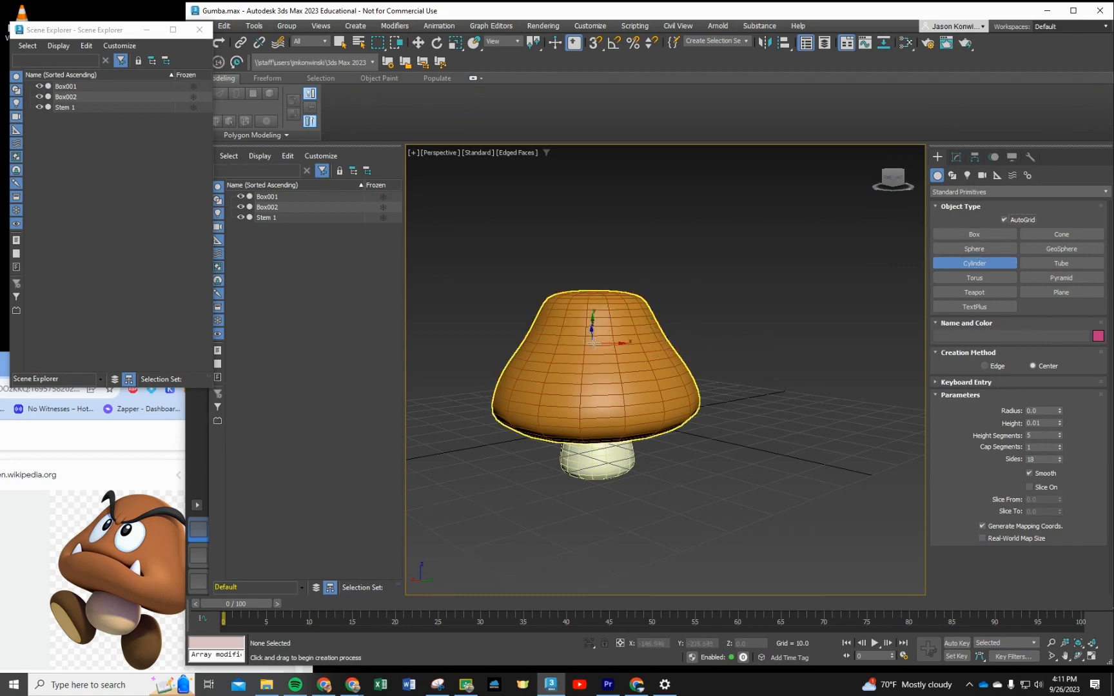
left_click_drag(611, 336, 619, 357)
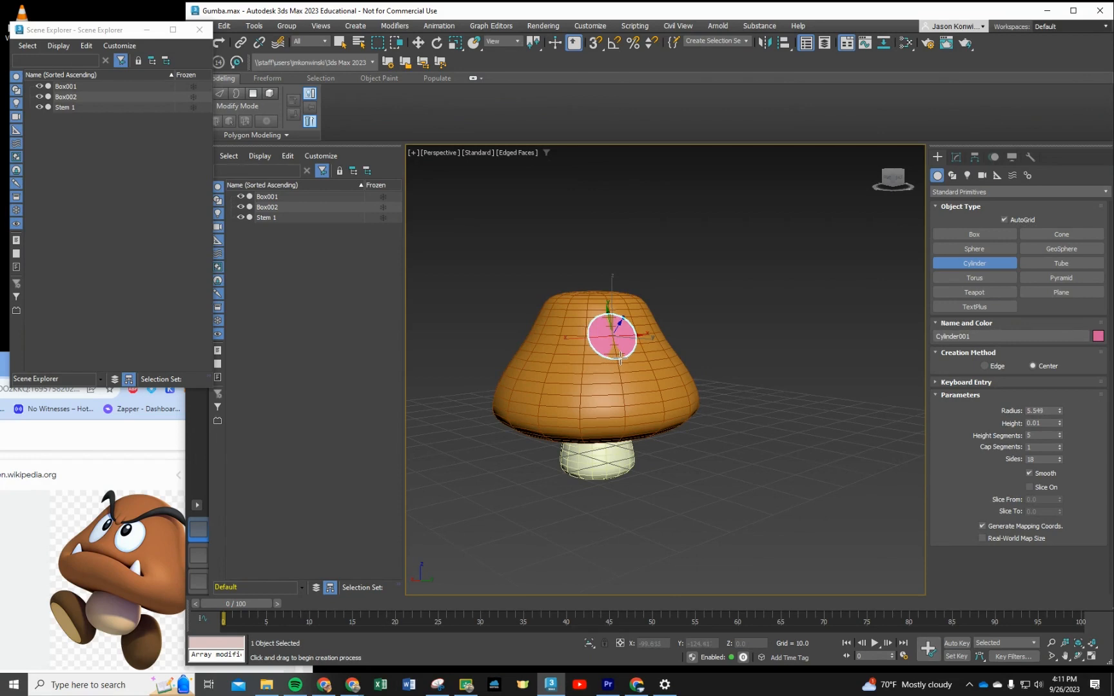
left_click_drag(620, 358, 618, 354)
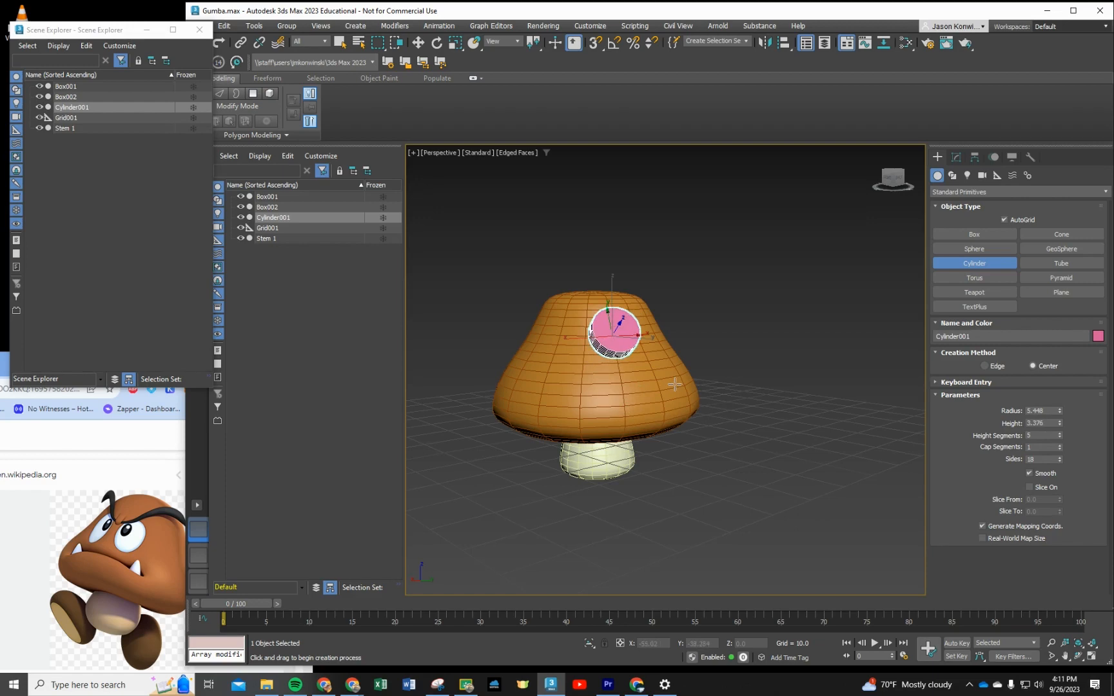
middle_click_drag(696, 385, 719, 331, "alt")
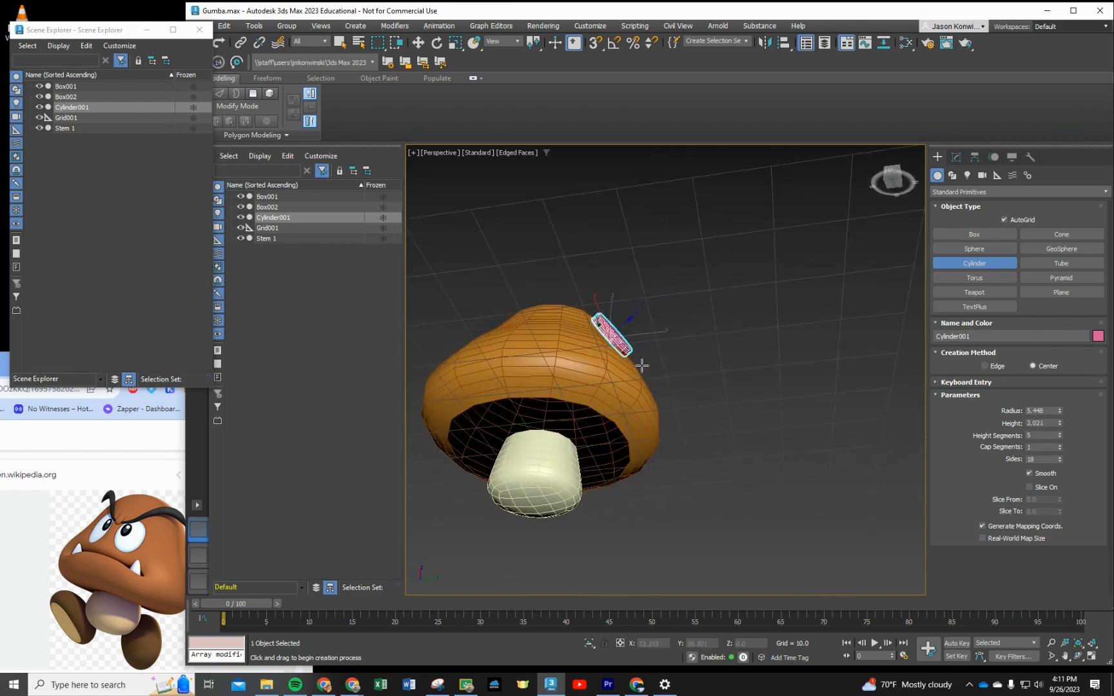
scroll(642, 364, "up", 5)
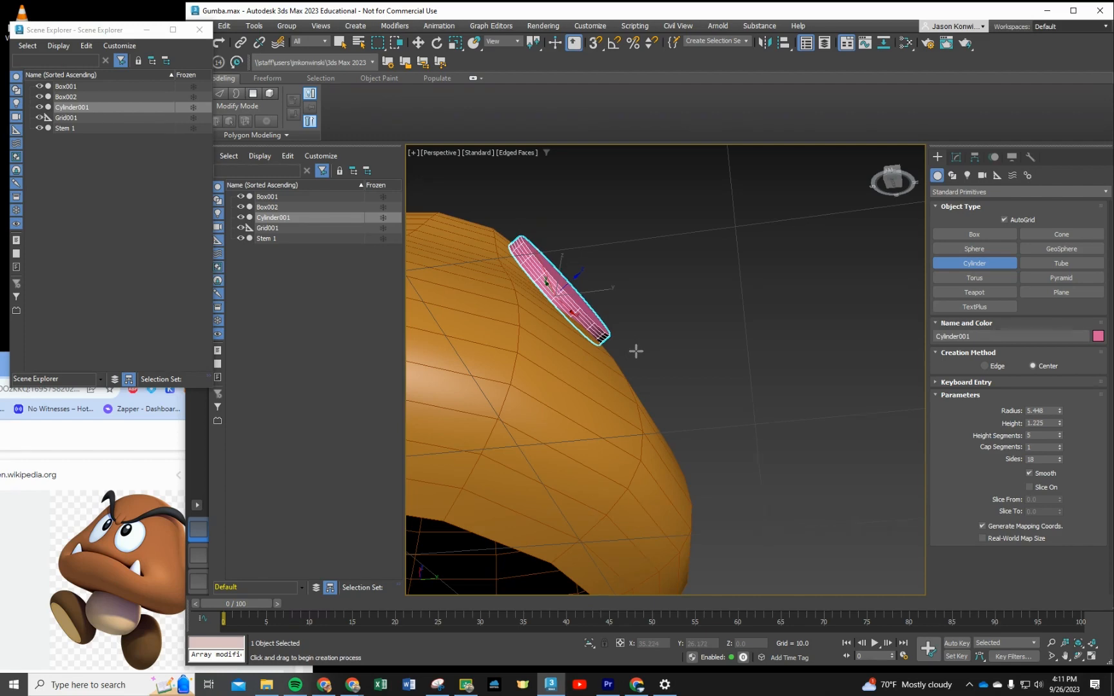
left_click(636, 351)
Step: Set the cylinder's height segments to 3
left_click(1060, 438)
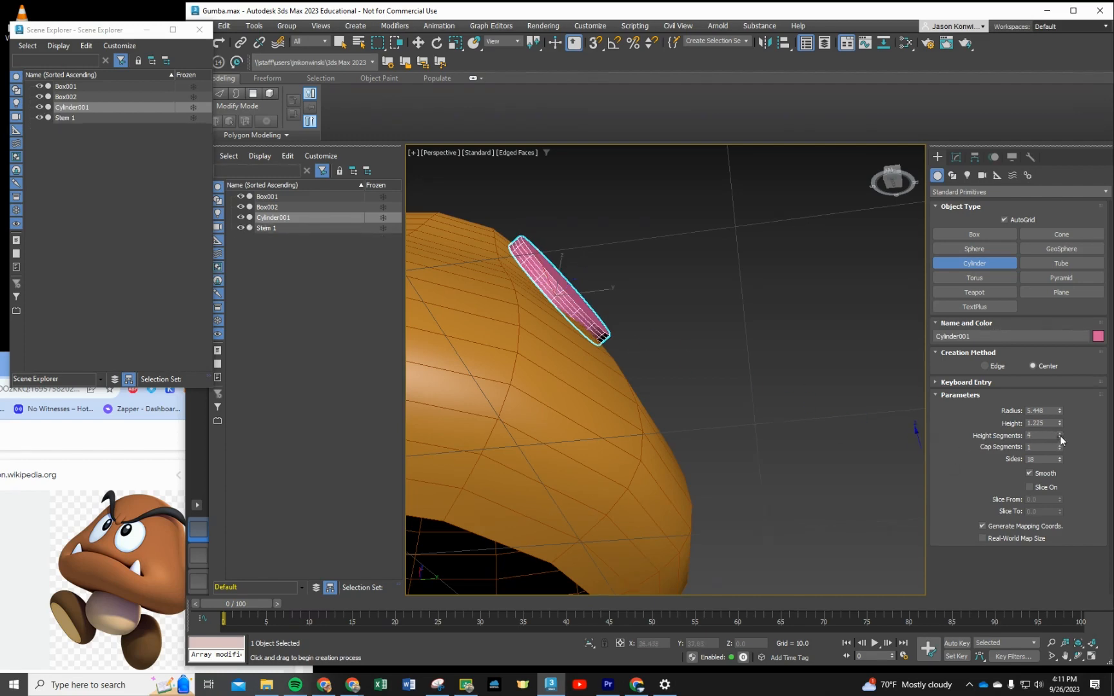
left_click_drag(1061, 437, 1052, 444)
double_click(1046, 436)
key("Return")
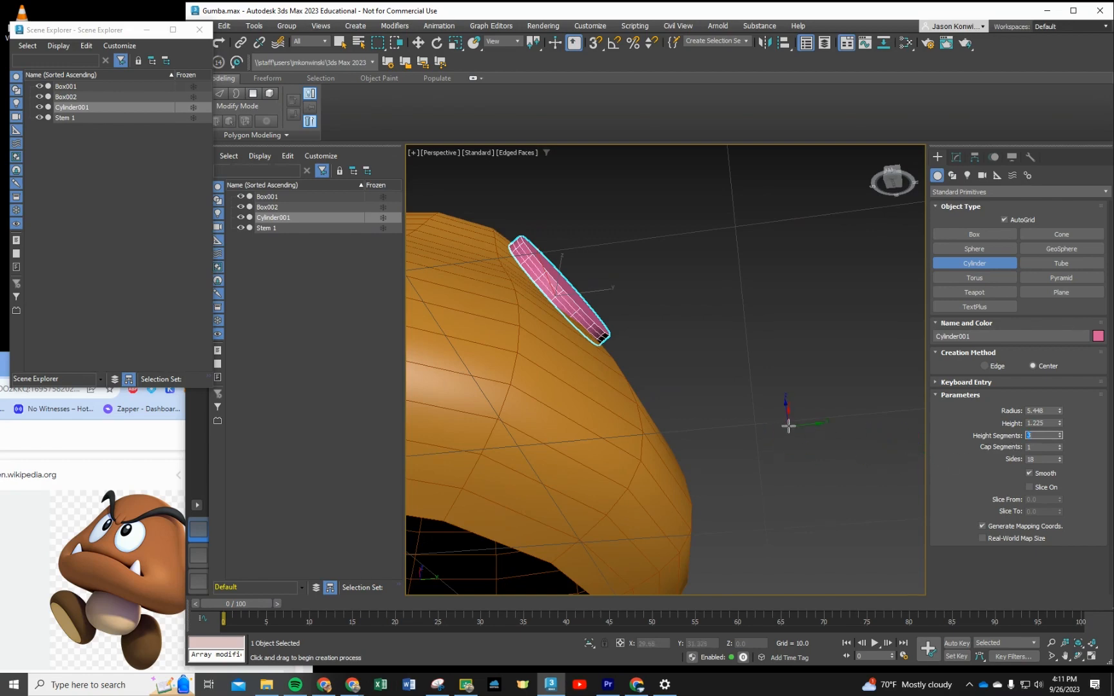
Step: Scale the eye cylinder along the vertical axis to stretch it into a tall oval
scroll(788, 426, "up", 1)
left_click(953, 176)
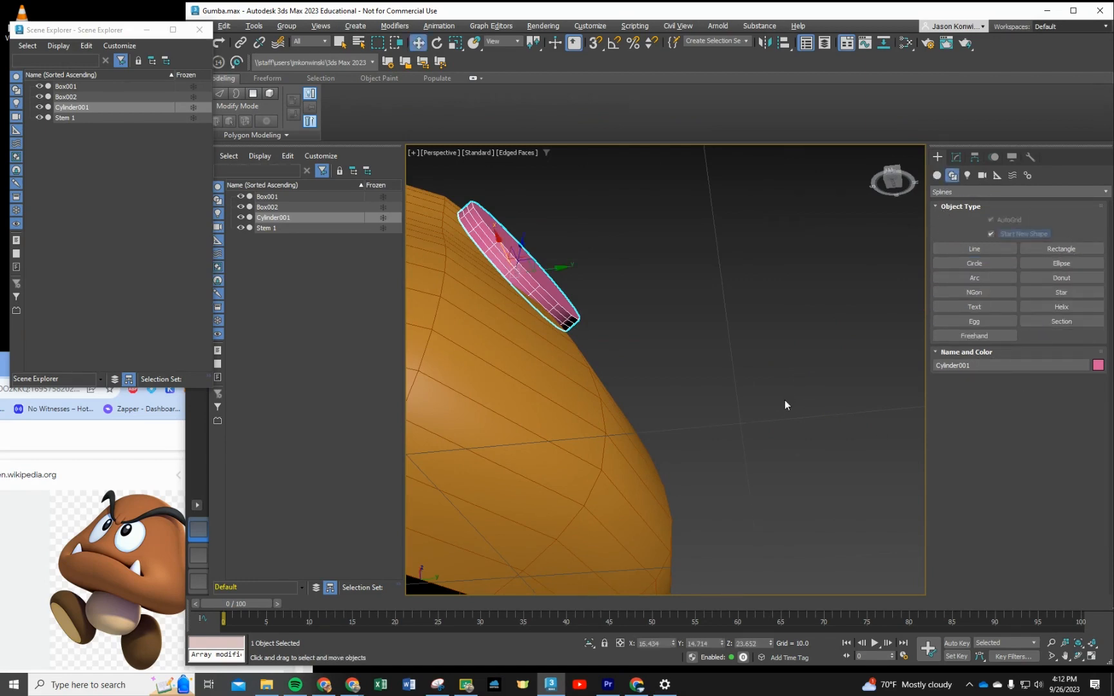
middle_click_drag(793, 404, 747, 461, "alt")
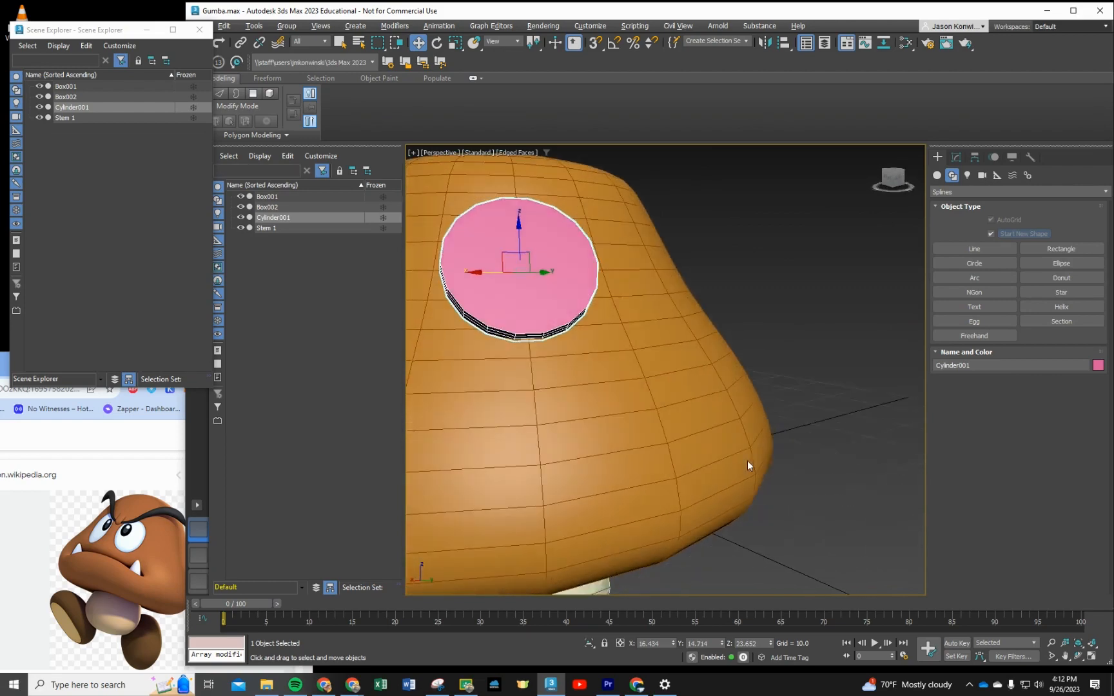
left_click(456, 45)
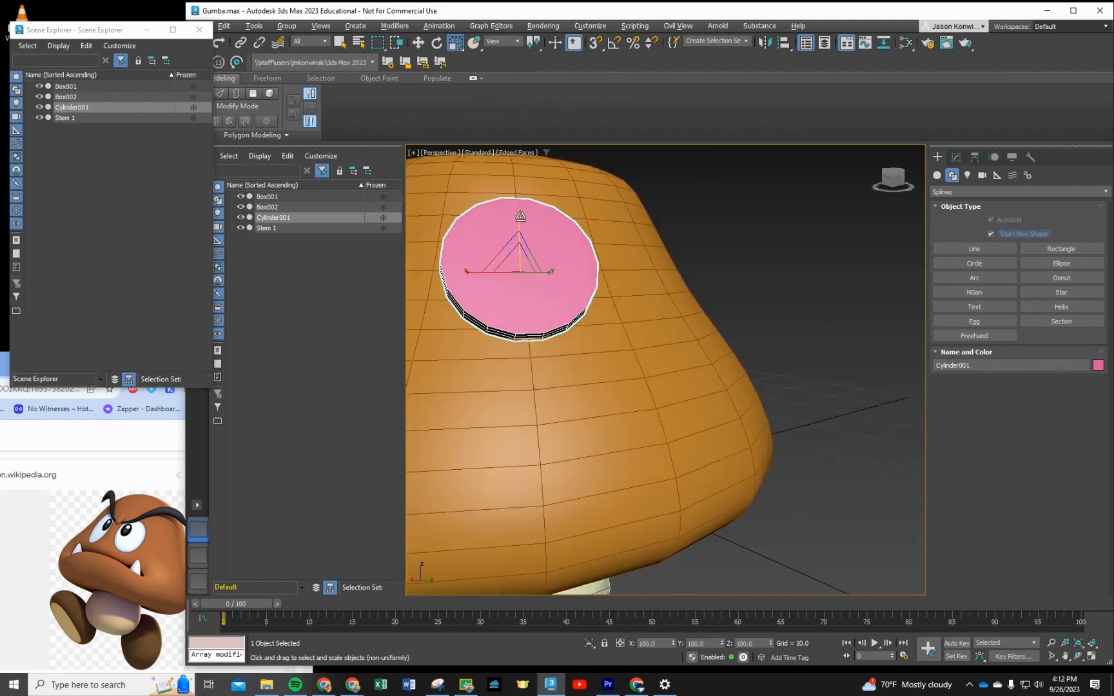
left_click_drag(519, 217, 517, 192)
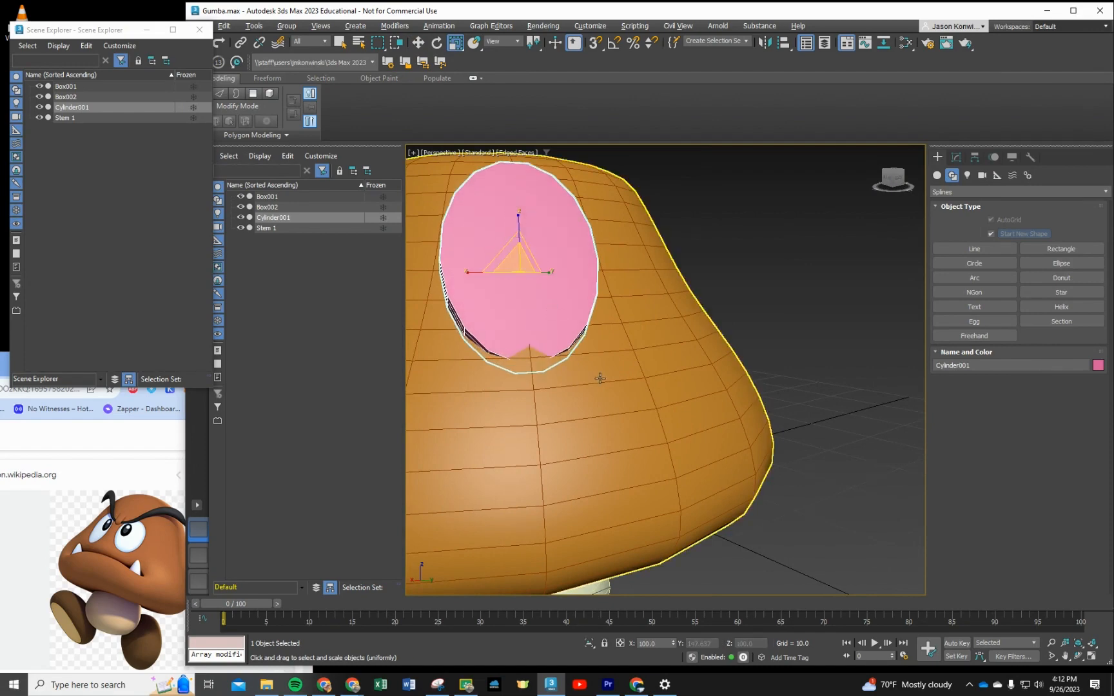
Step: Rotate the oval eye so its back lies parallel to the sloping cap surface
middle_click_drag(597, 378, 694, 363, "alt")
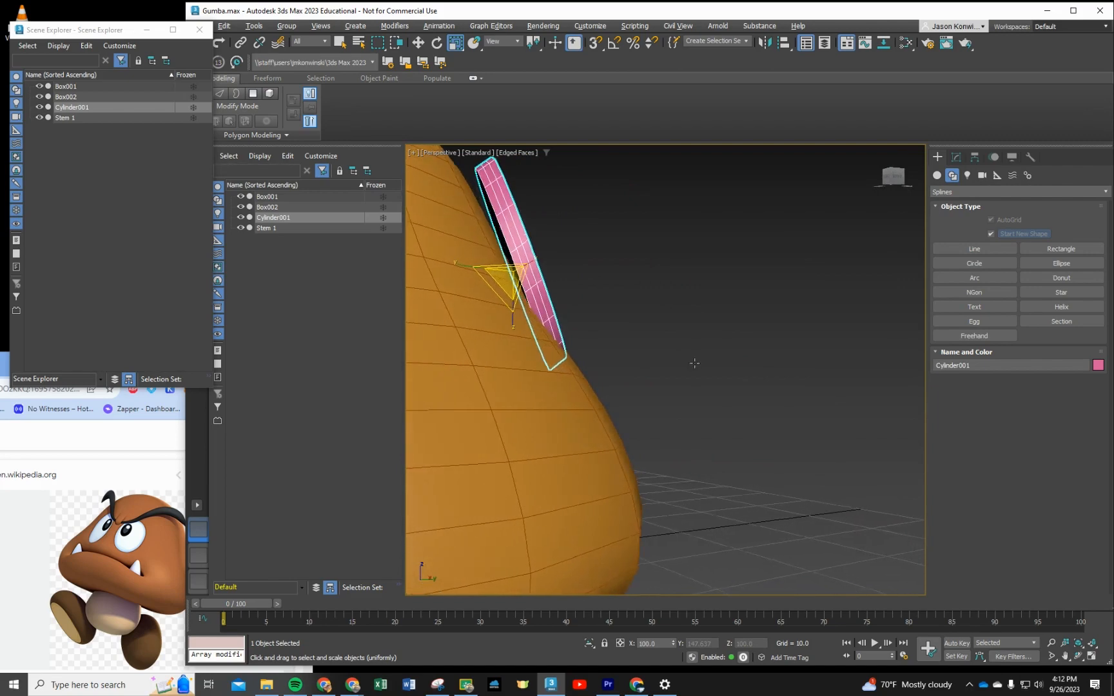
left_click(437, 43)
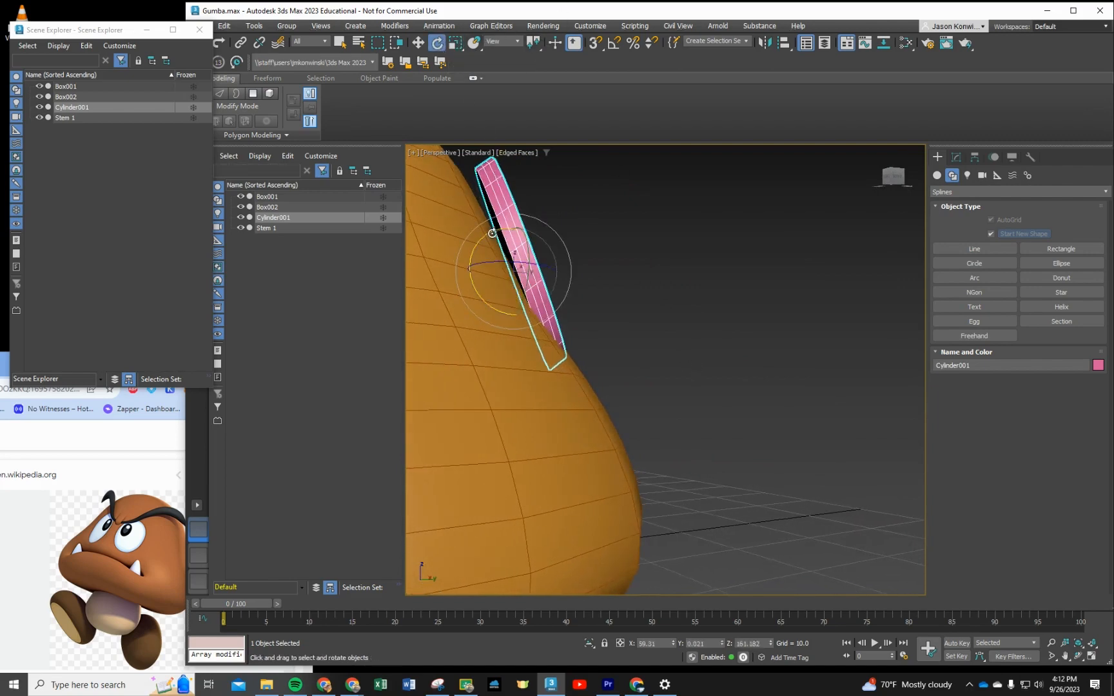
left_click_drag(493, 234, 480, 238)
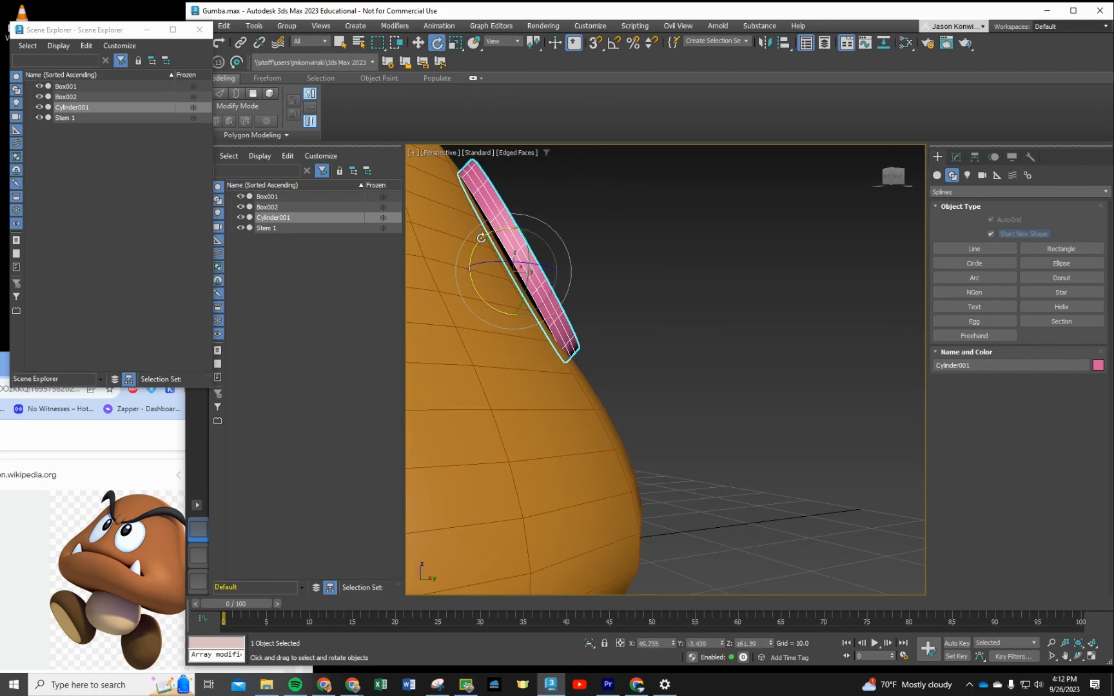
middle_click_drag(635, 294, 540, 338, "alt")
scroll(540, 338, "down", 5)
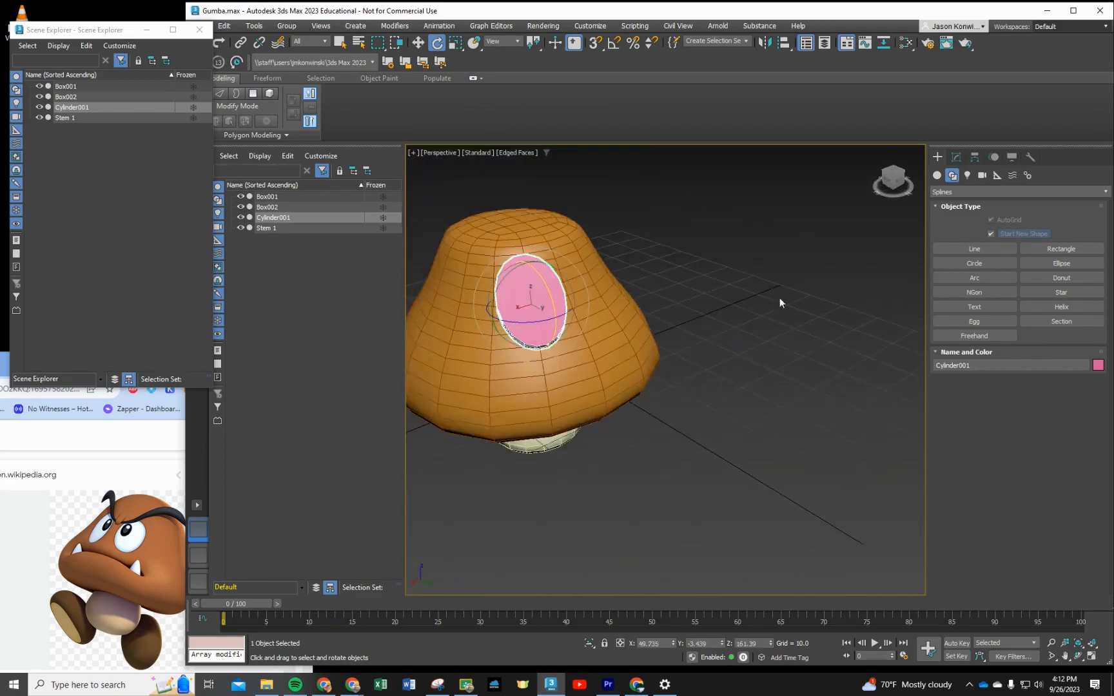
Step: Set the object color of the oval eye to white
left_click(1098, 365)
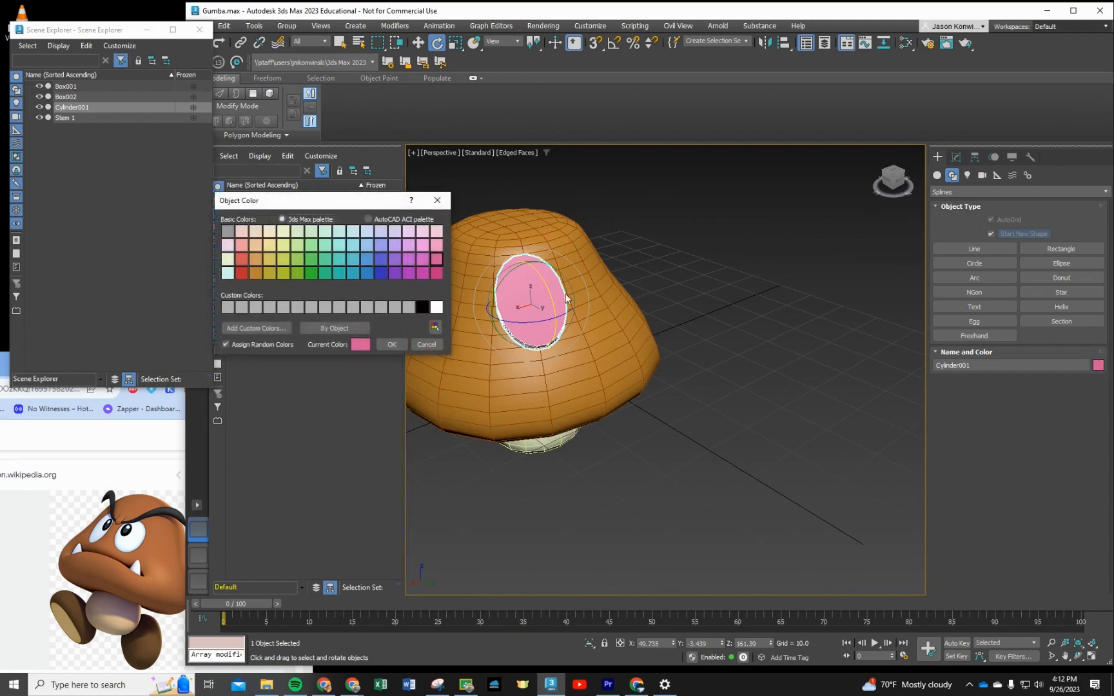
left_click(228, 272)
left_click(436, 306)
left_click(392, 345)
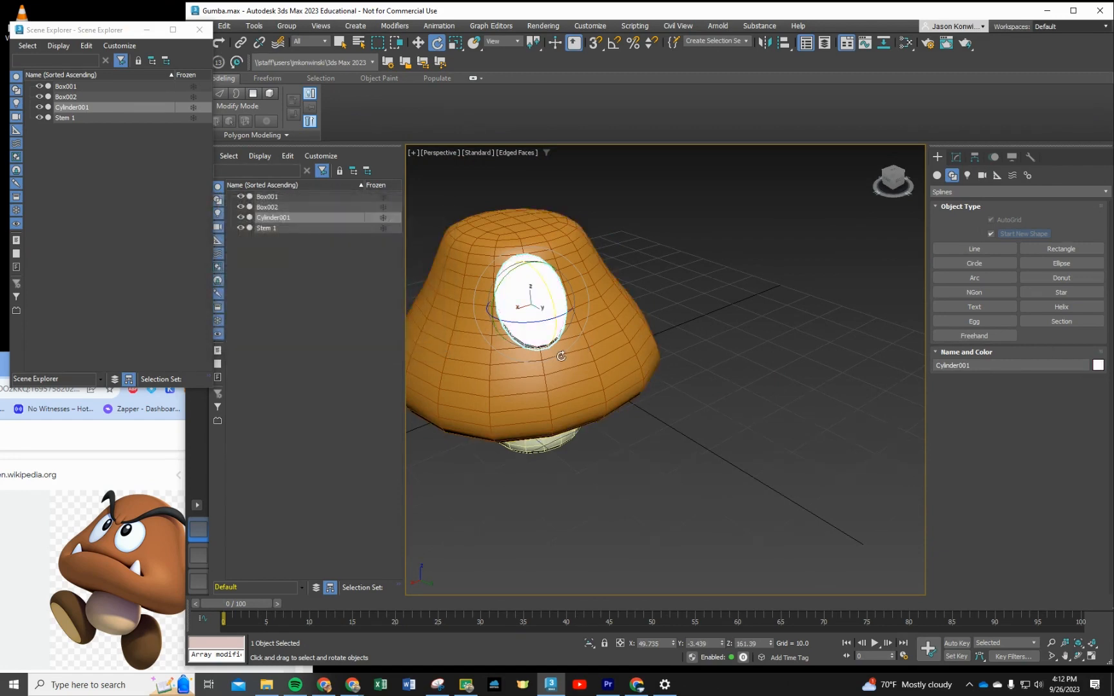
Step: Rotate the white eye slightly within its face plane to adjust its tilt on the cap
middle_click_drag(559, 356, 641, 377)
scroll(641, 376, "up", 5)
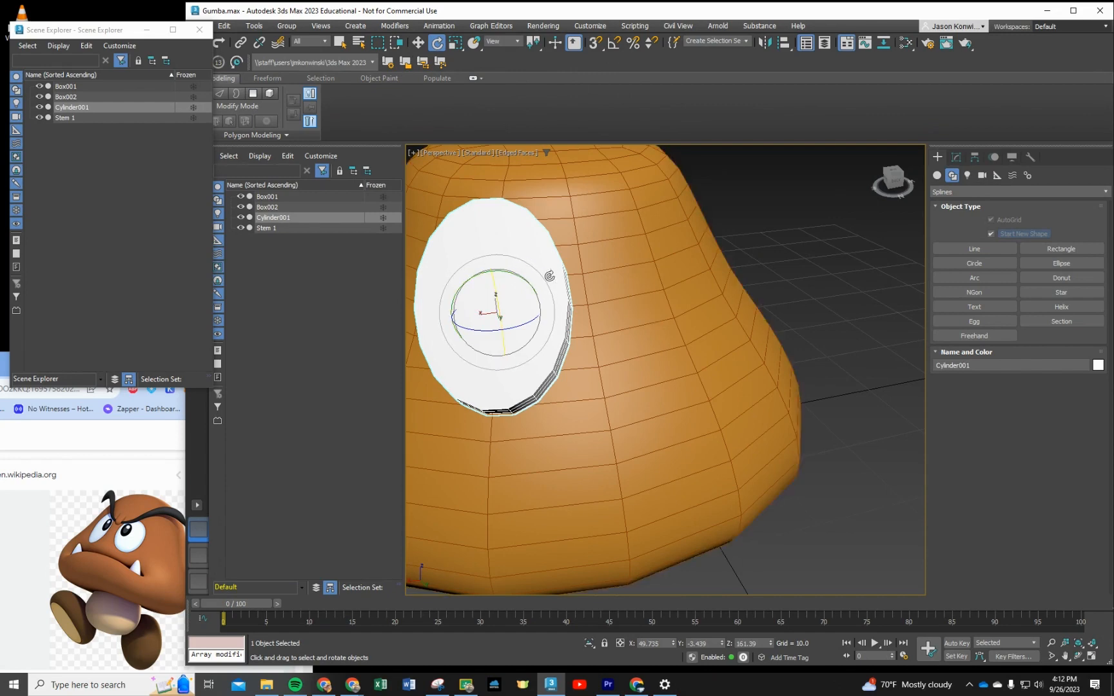
scroll(526, 299, "down", 4)
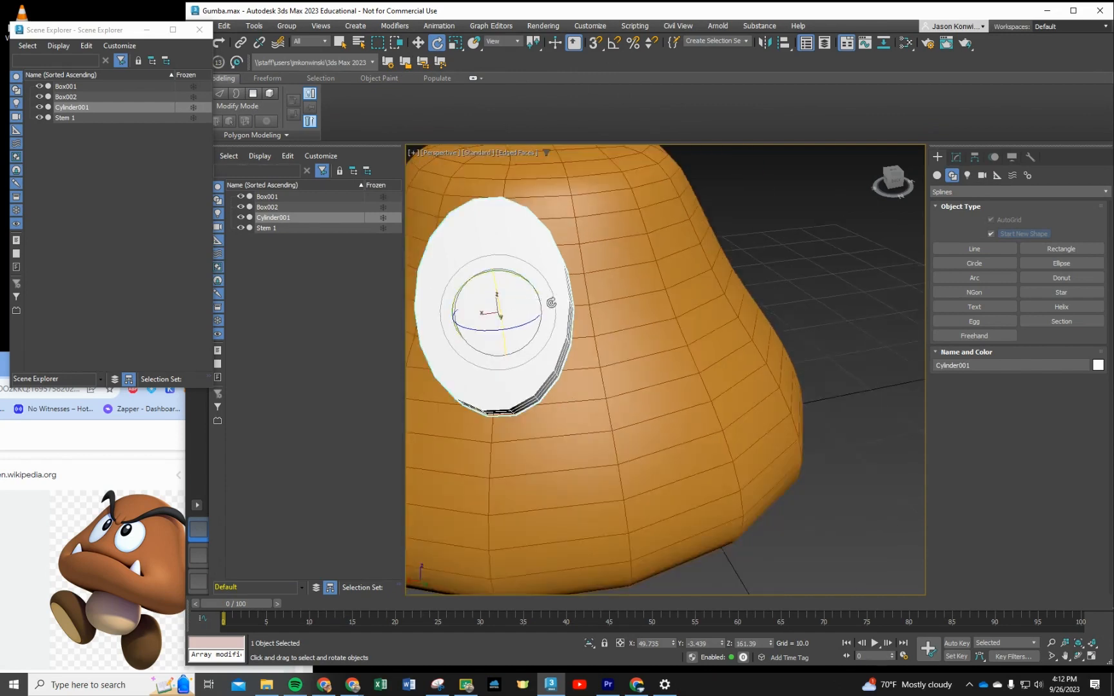
middle_click_drag(582, 321, 573, 316, "alt")
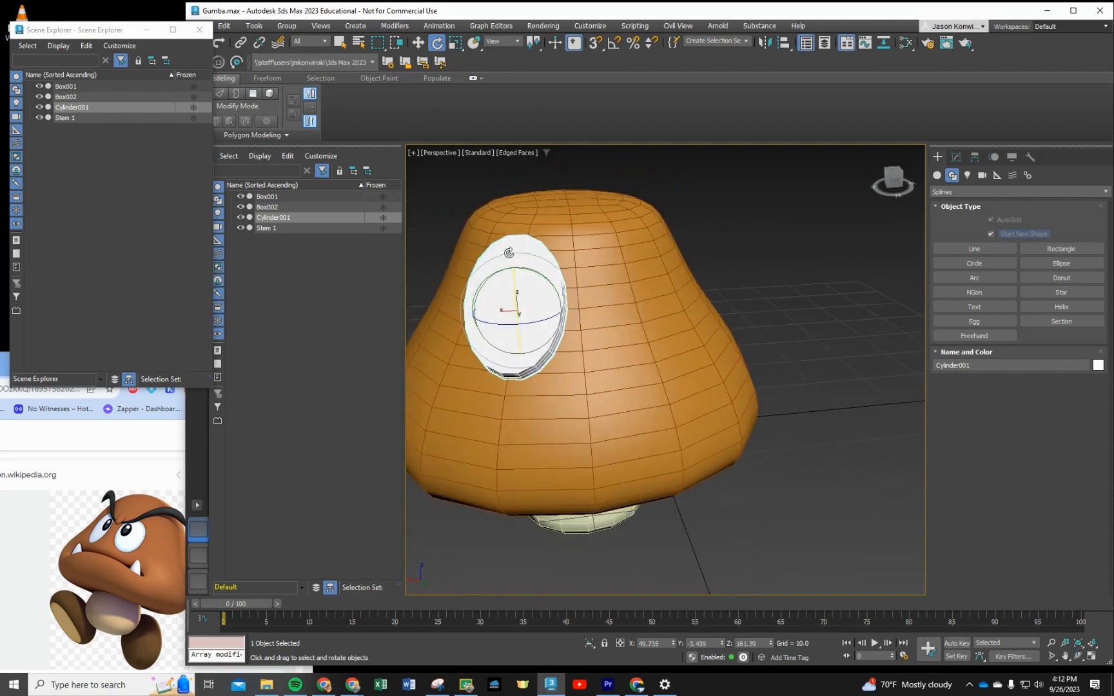
left_click_drag(538, 271, 544, 273)
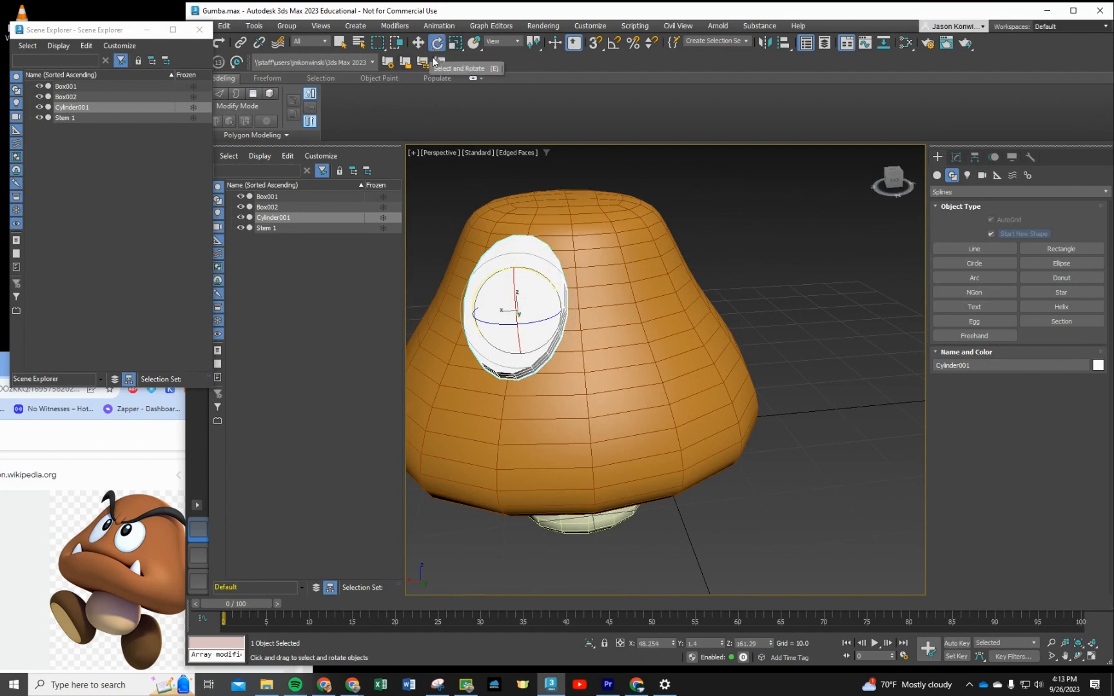
Step: Scale the white eye down slightly along the vertical axis to make the oval shorter
left_click(418, 43)
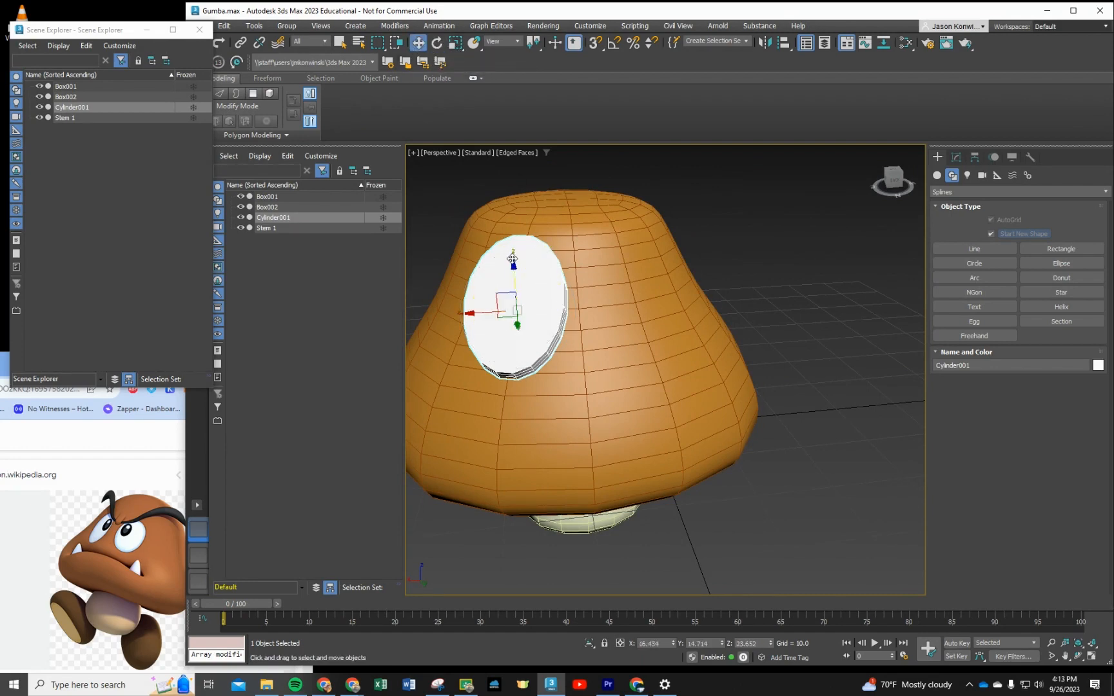
left_click_drag(514, 260, 512, 268)
left_click(455, 42)
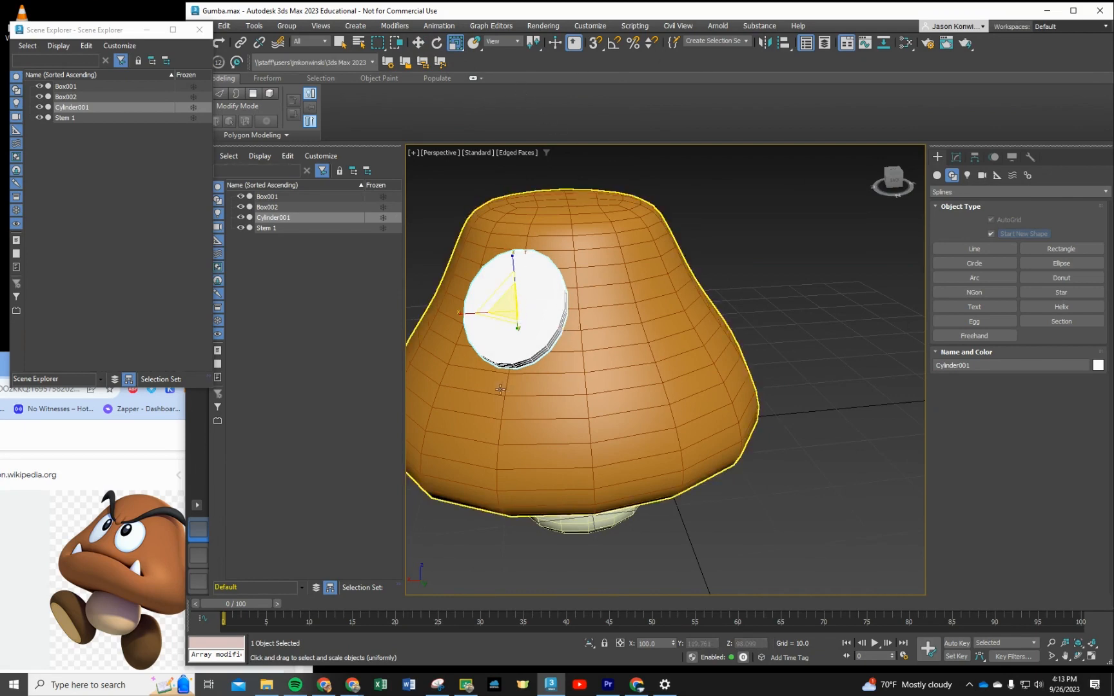
Step: Convert the white eye to an Editable Poly and apply NURMS smoothing to it
right_click(548, 315)
mouse_move(591, 459)
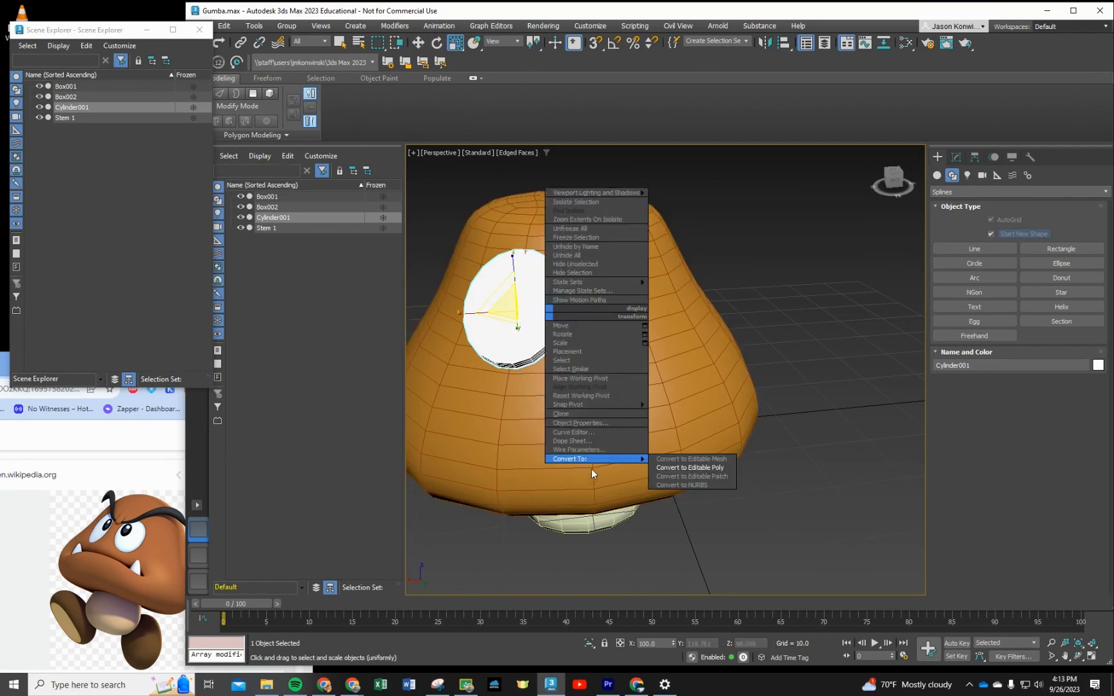
left_click(689, 467)
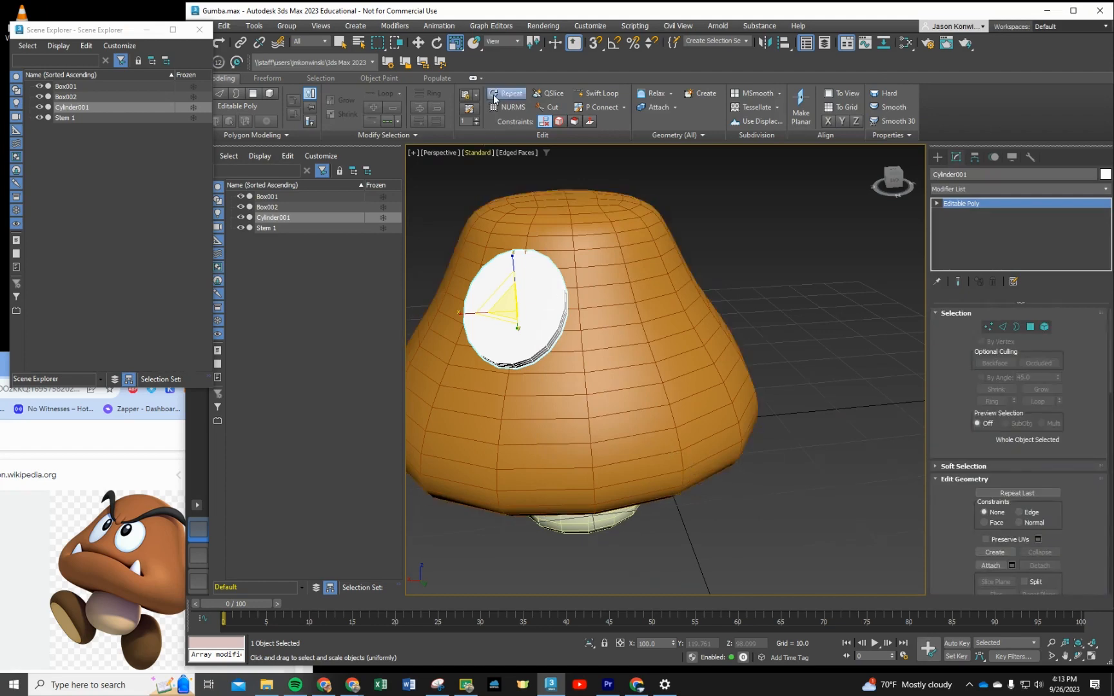
left_click(511, 109)
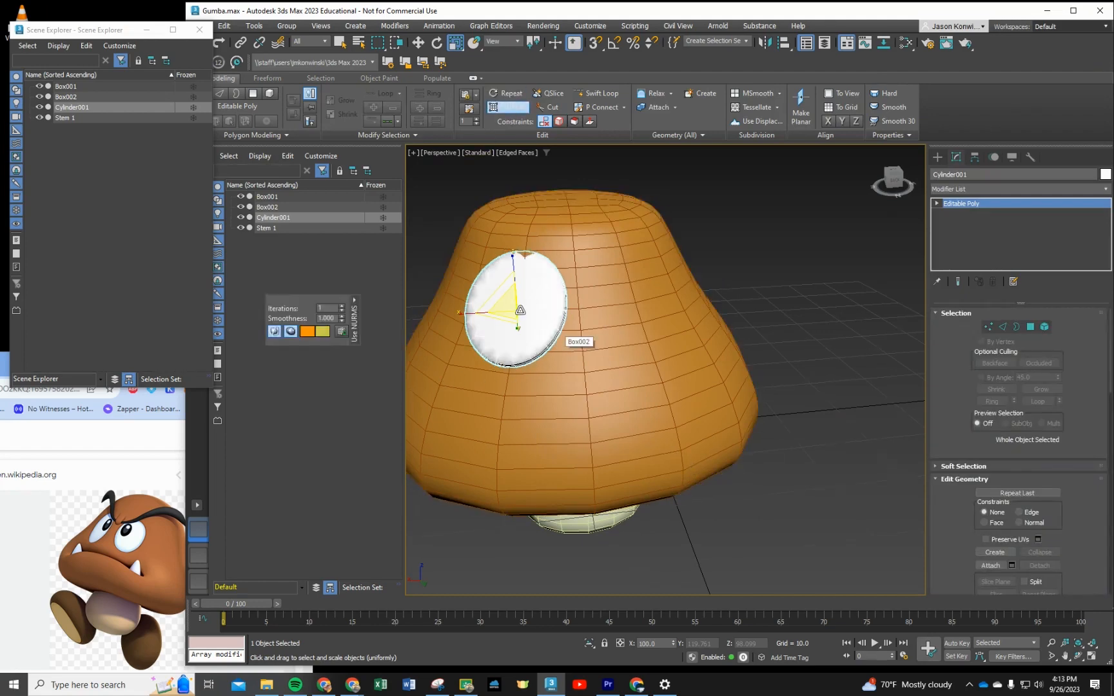
Step: Adjust the smoothed eye's vertical scale slightly and rotate it a little to refine its tilt on the cap
scroll(556, 357, "up", 2)
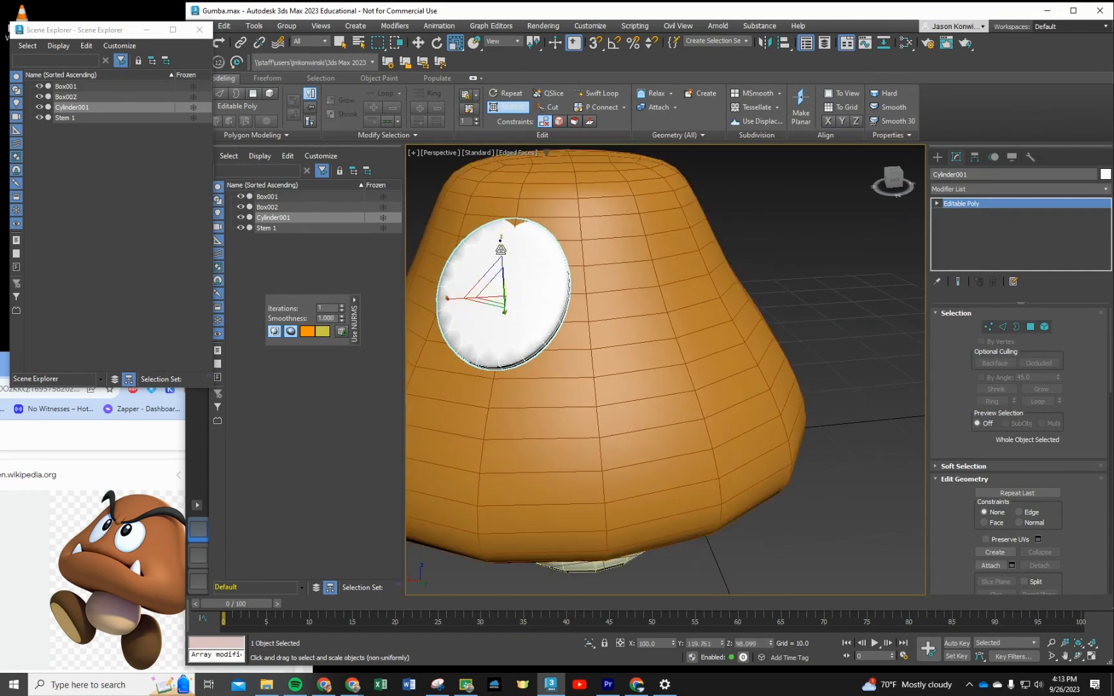
left_click_drag(501, 249, 499, 249)
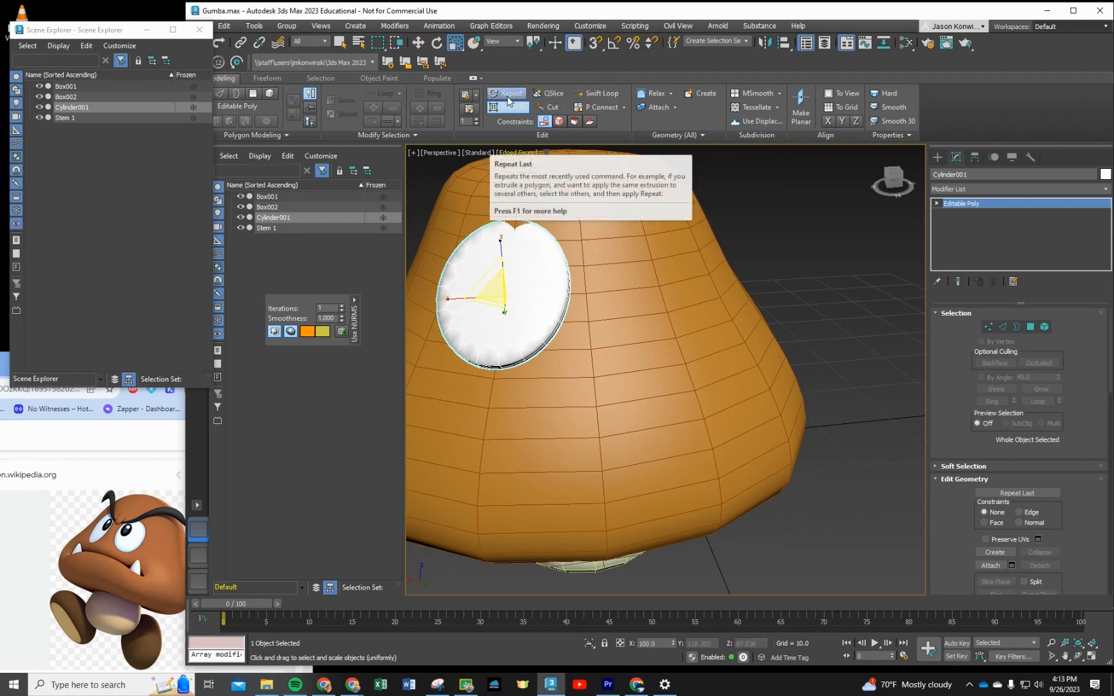
left_click(438, 44)
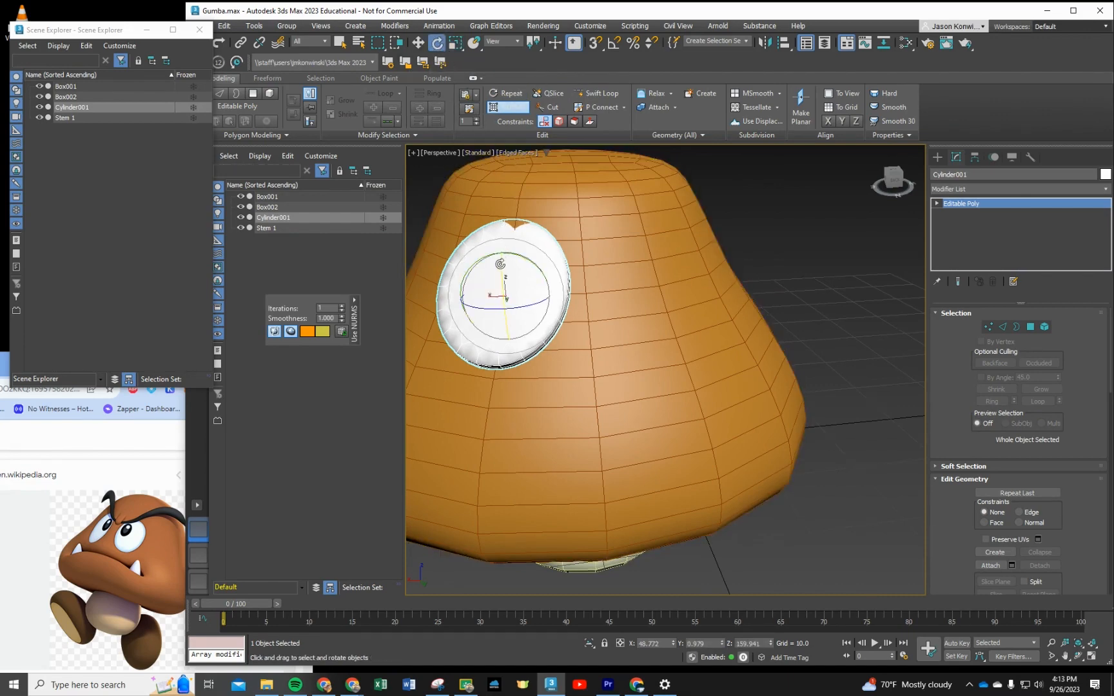
left_click_drag(497, 276, 499, 279)
Step: Move the white eye along the X axis so it sits closer against the sloping cap surface
middle_click_drag(639, 447, 558, 445, "alt")
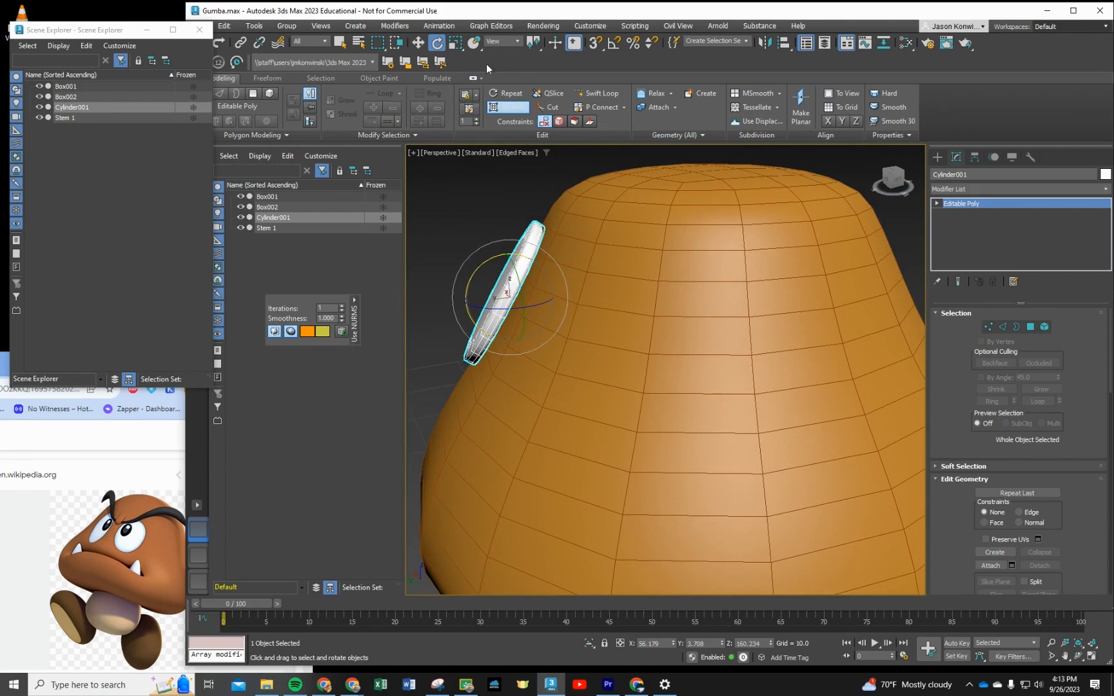
left_click(417, 43)
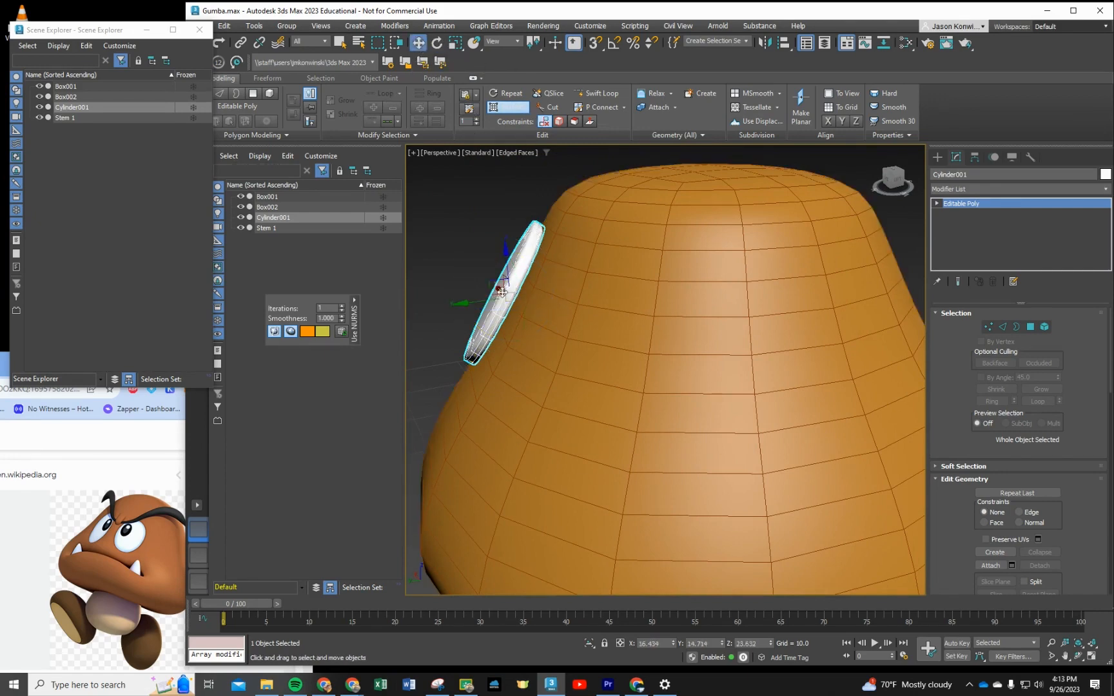
left_click_drag(509, 297, 517, 304)
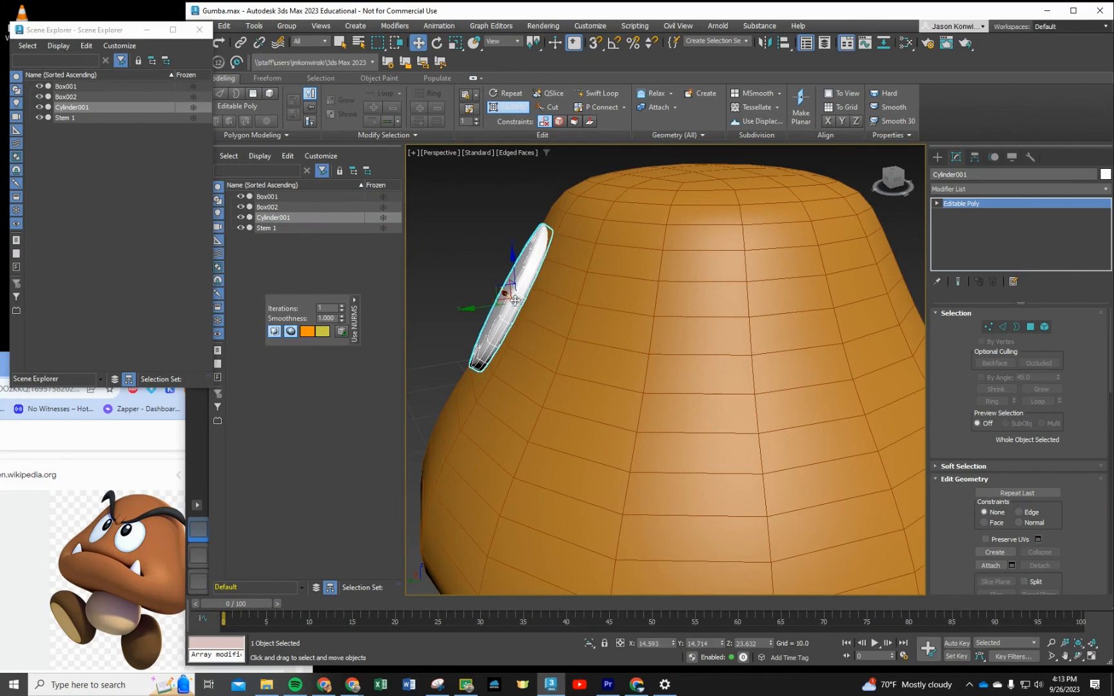
middle_click_drag(589, 450, 674, 454, "alt")
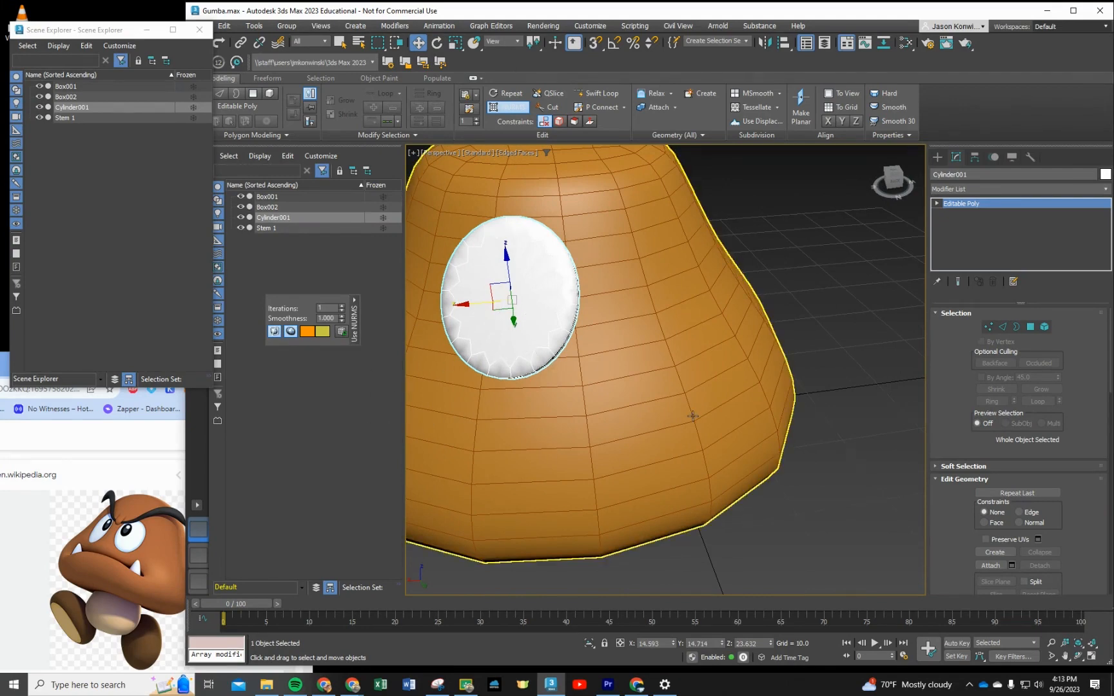
middle_click_drag(693, 415, 684, 392, "alt")
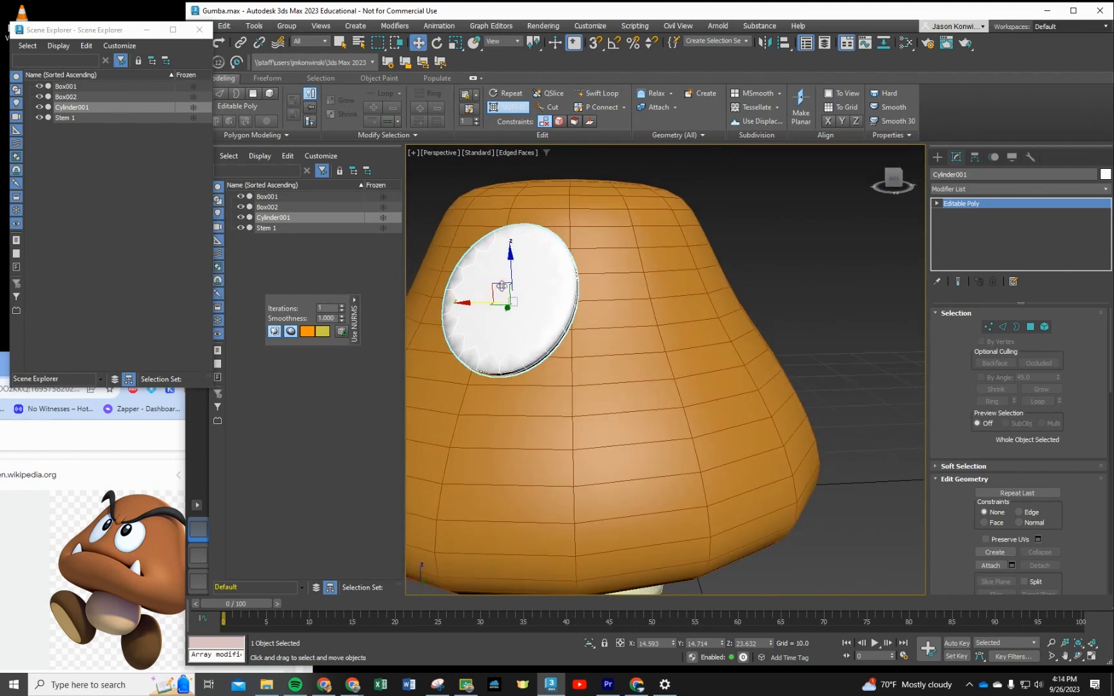
left_click(521, 431)
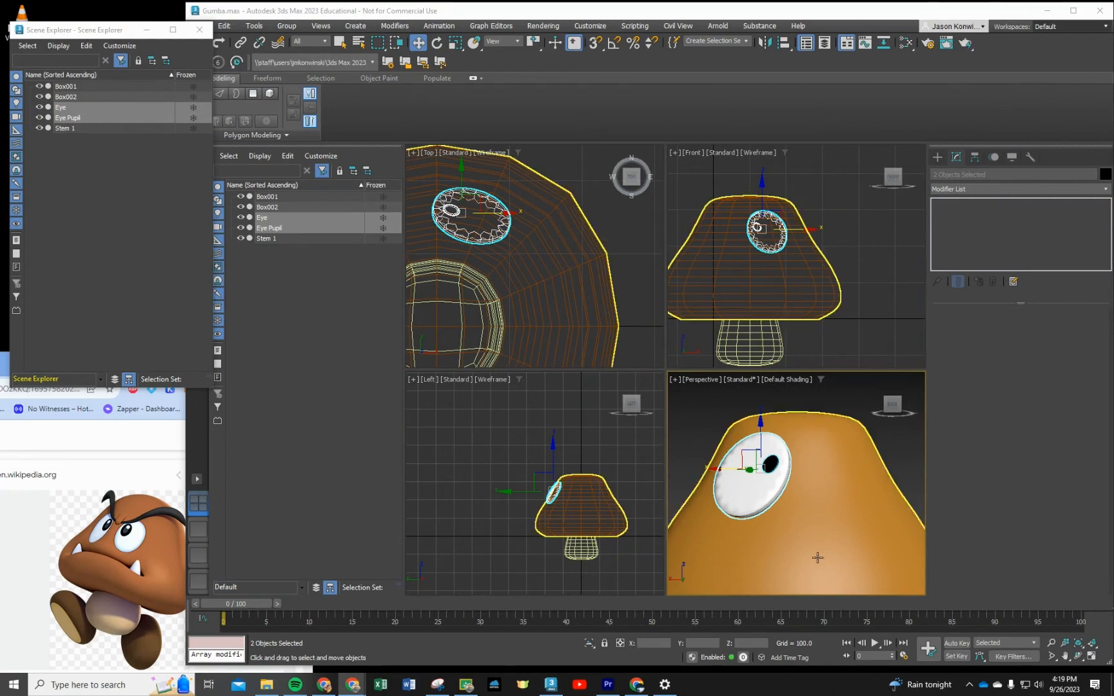
Step: Select the Eye and then the Eye Pupil by name to identify each in the scene's object list
left_click(427, 329)
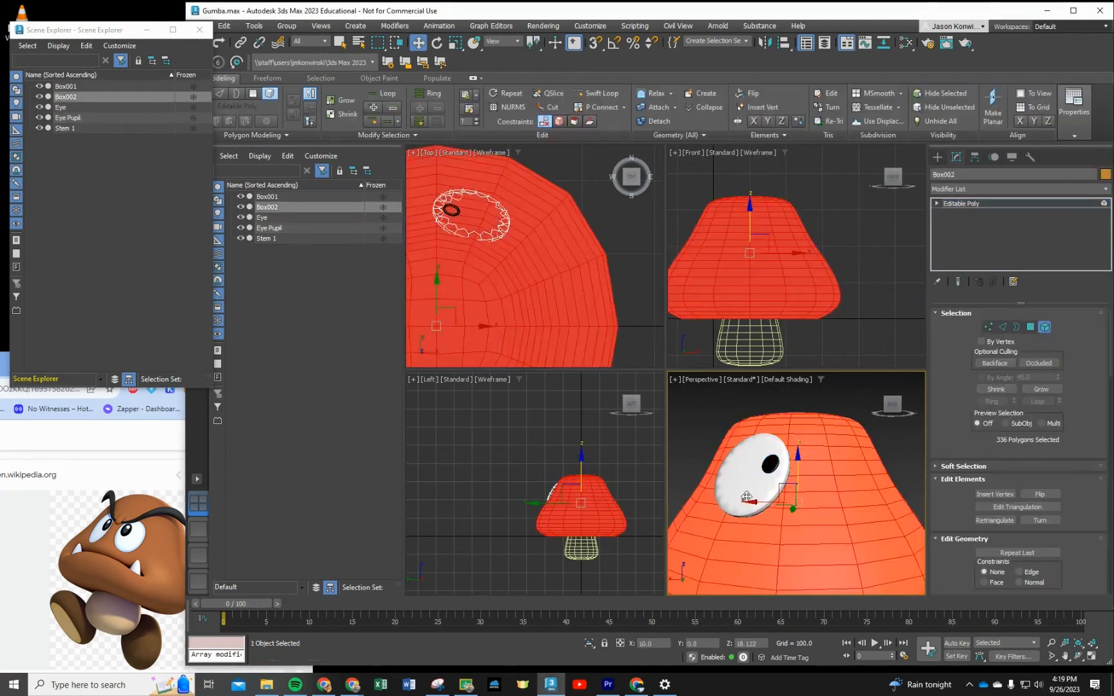
left_click(266, 220)
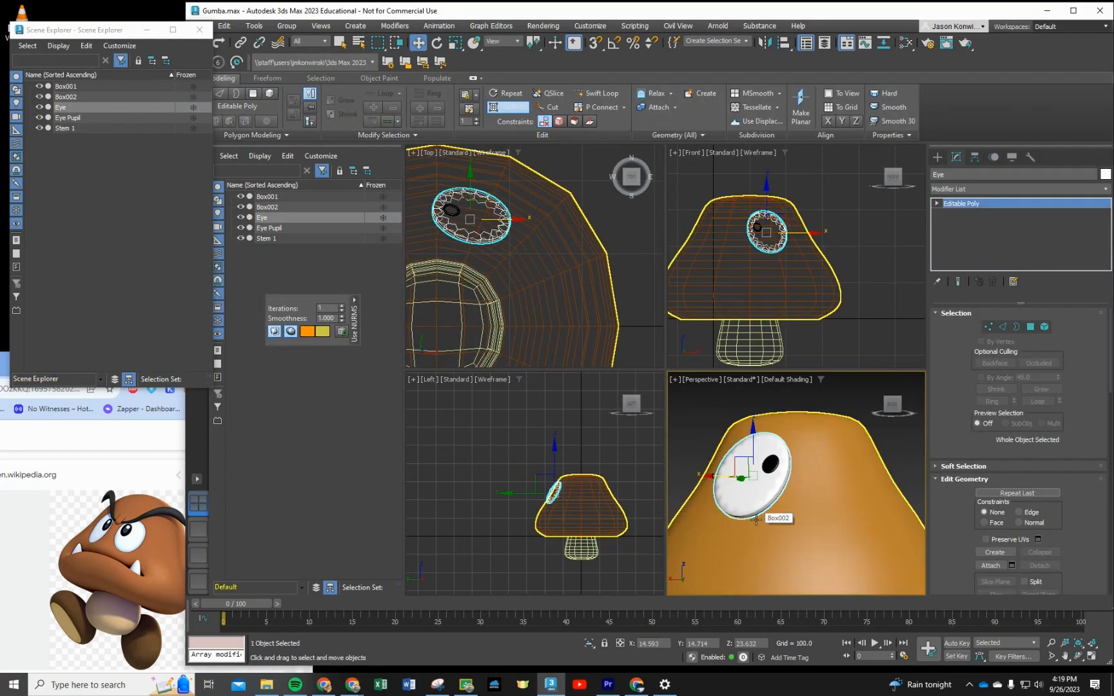
right_click(755, 520)
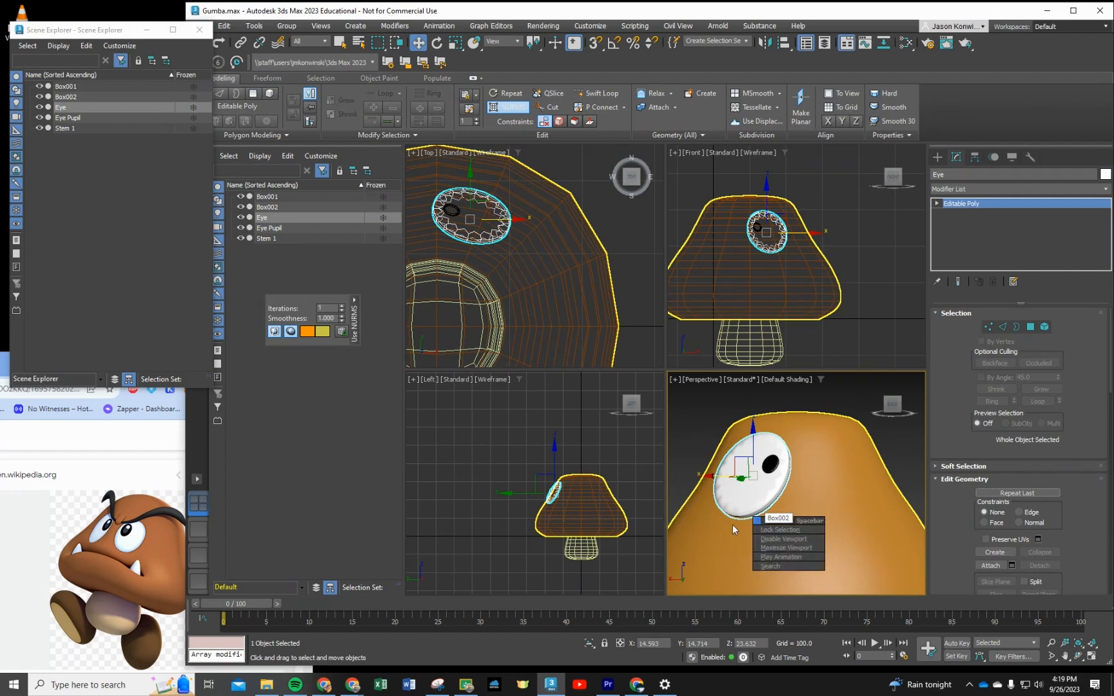
middle_click_drag(732, 532, 790, 516)
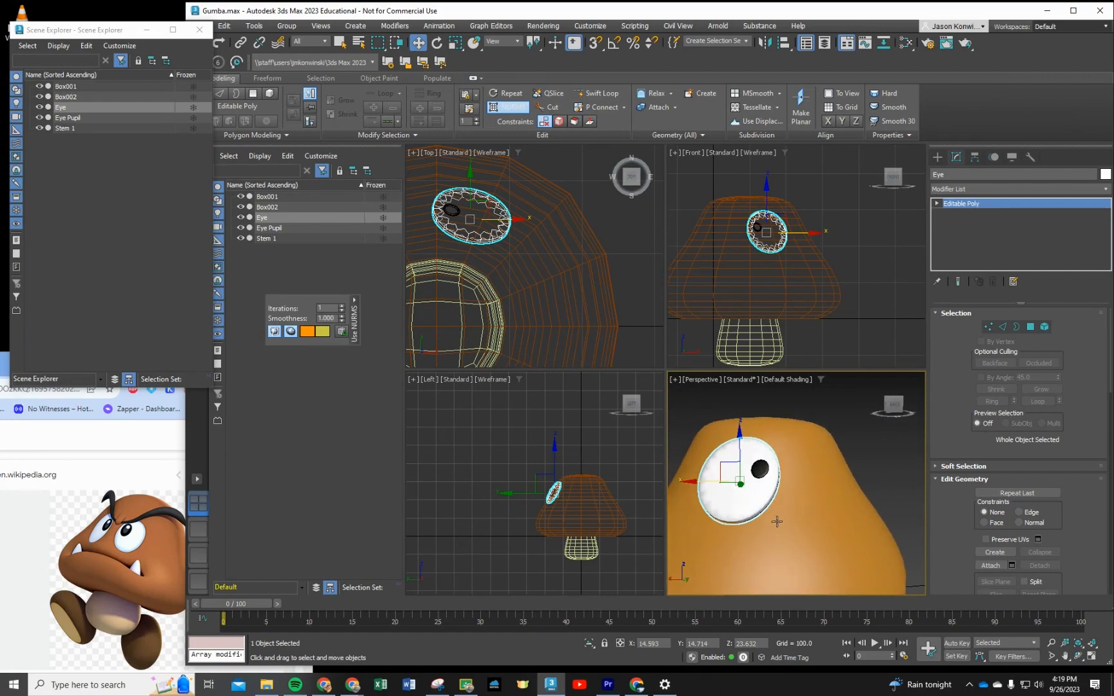
left_click(281, 219)
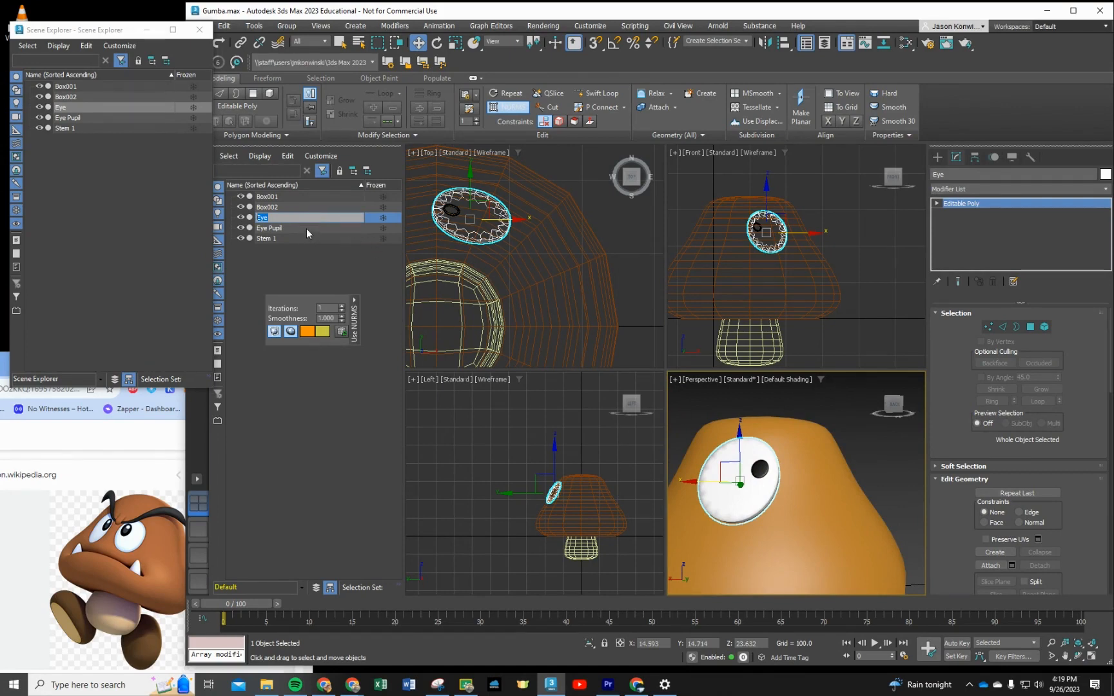
left_click(305, 225)
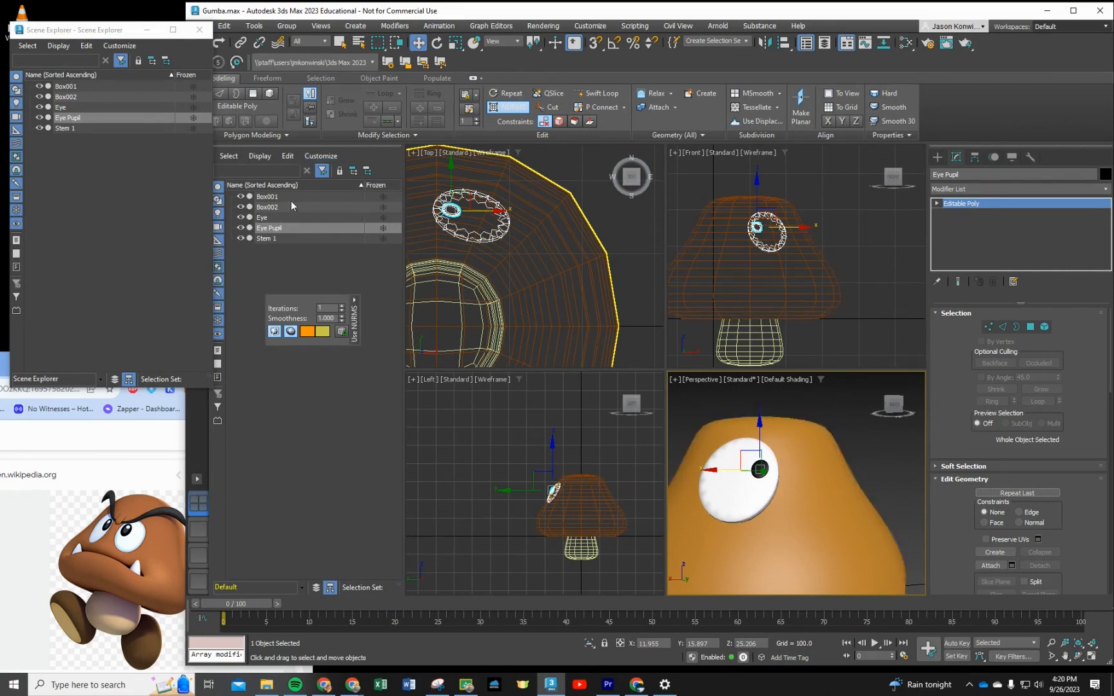
Step: Close the floating Scene Explorer window, leaving only the docked object list open
left_click(257, 27)
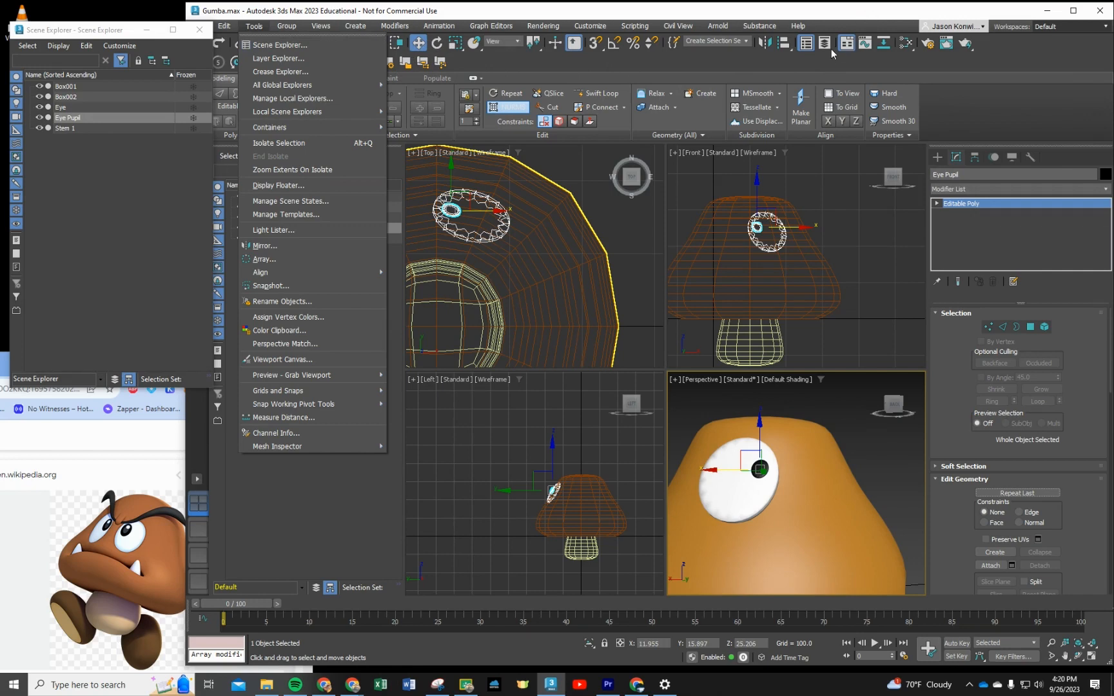
left_click(809, 46)
left_click(809, 46)
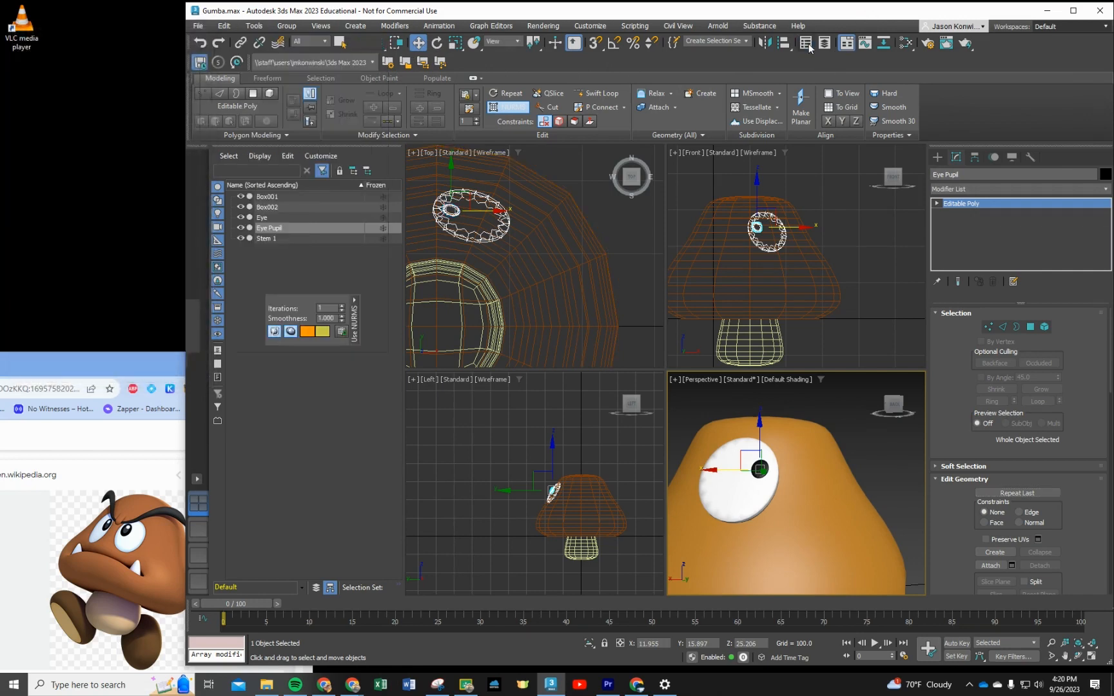
left_click(811, 48)
left_click(811, 48)
left_click(229, 155)
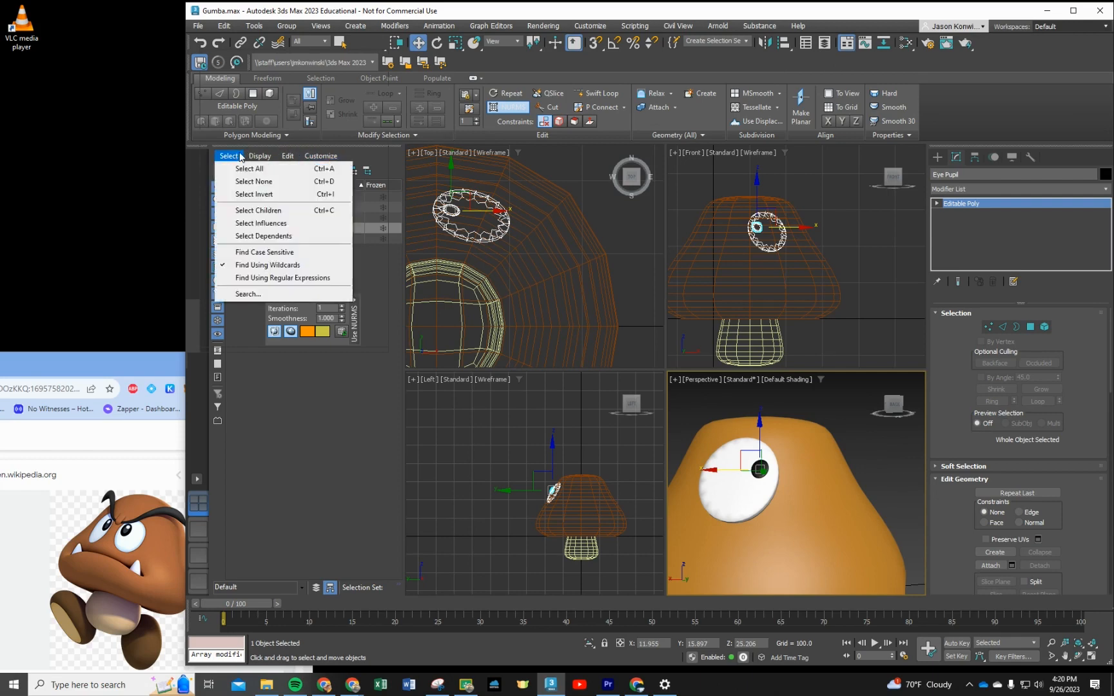
left_click(275, 147)
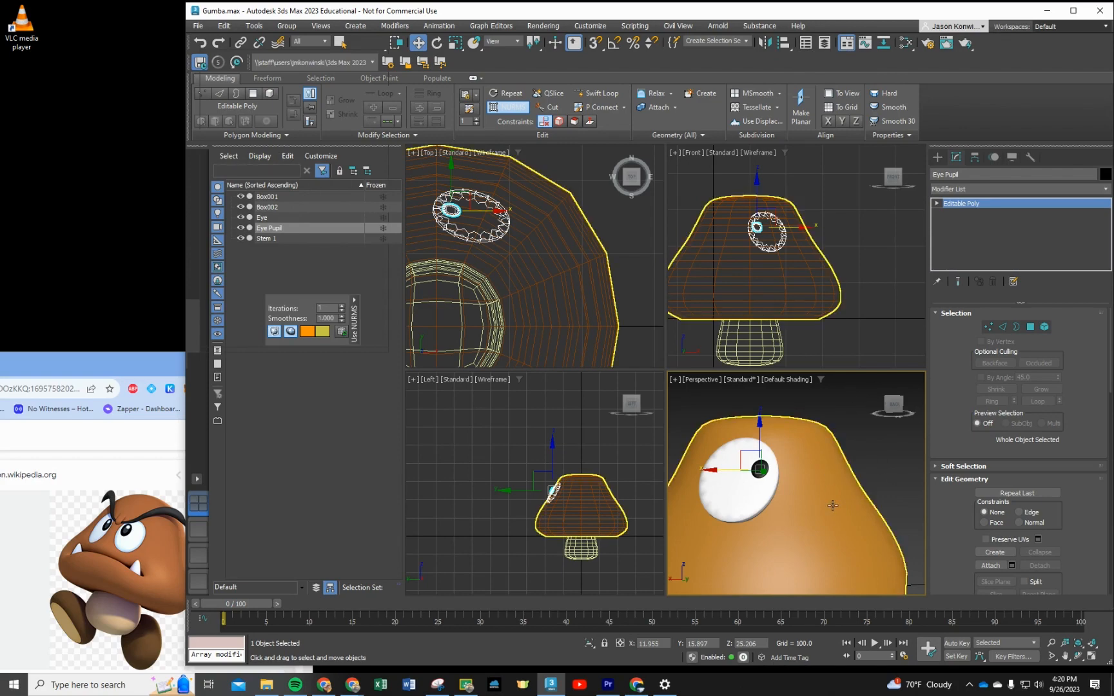
Step: Select the Eye and Eye Pupil together and clone them sideways across the cap as one copy named "Eye Rt"
middle_click_drag(831, 505, 817, 507, "alt")
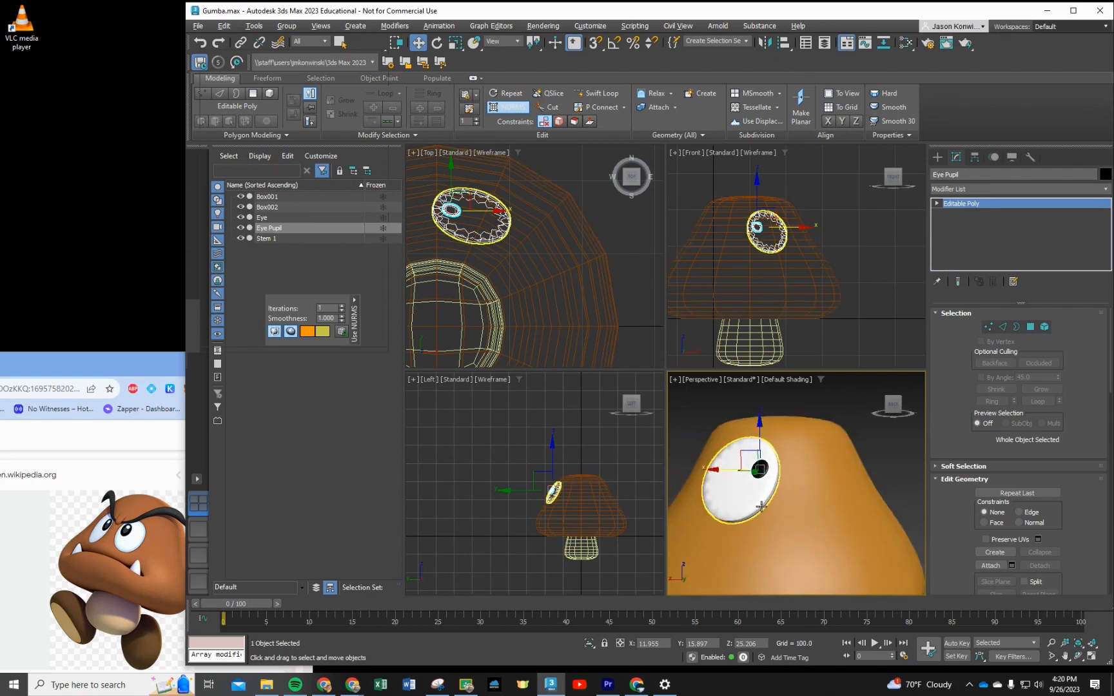
left_click(271, 228)
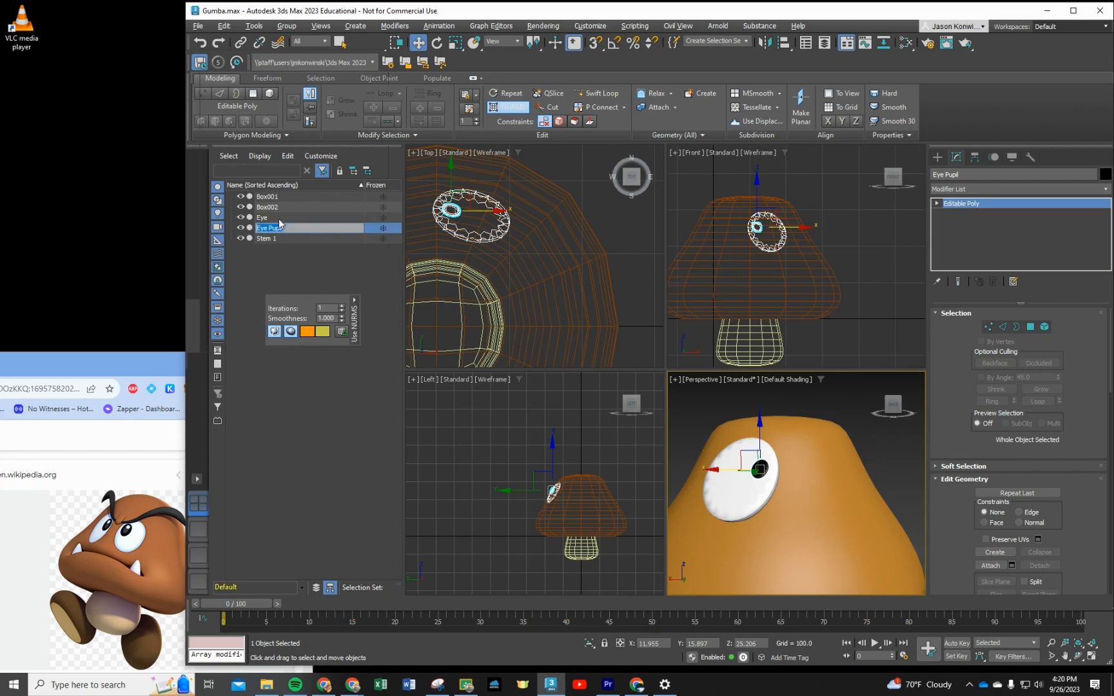
left_click(274, 217, "ctrl")
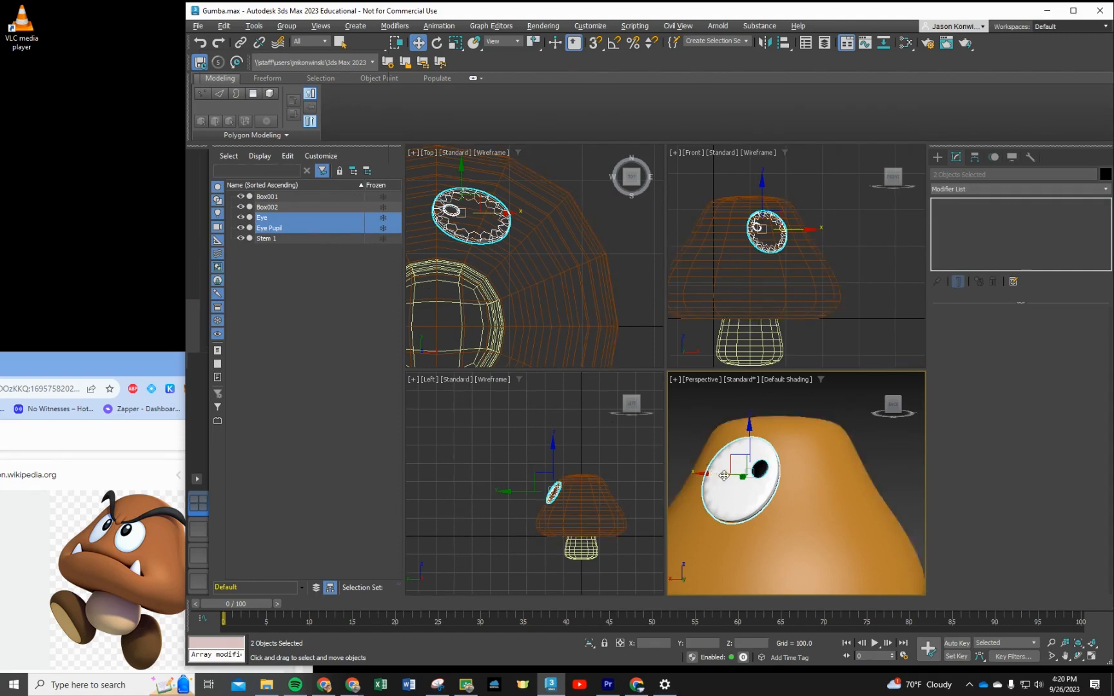
left_click_drag(724, 471, 810, 470, "shift")
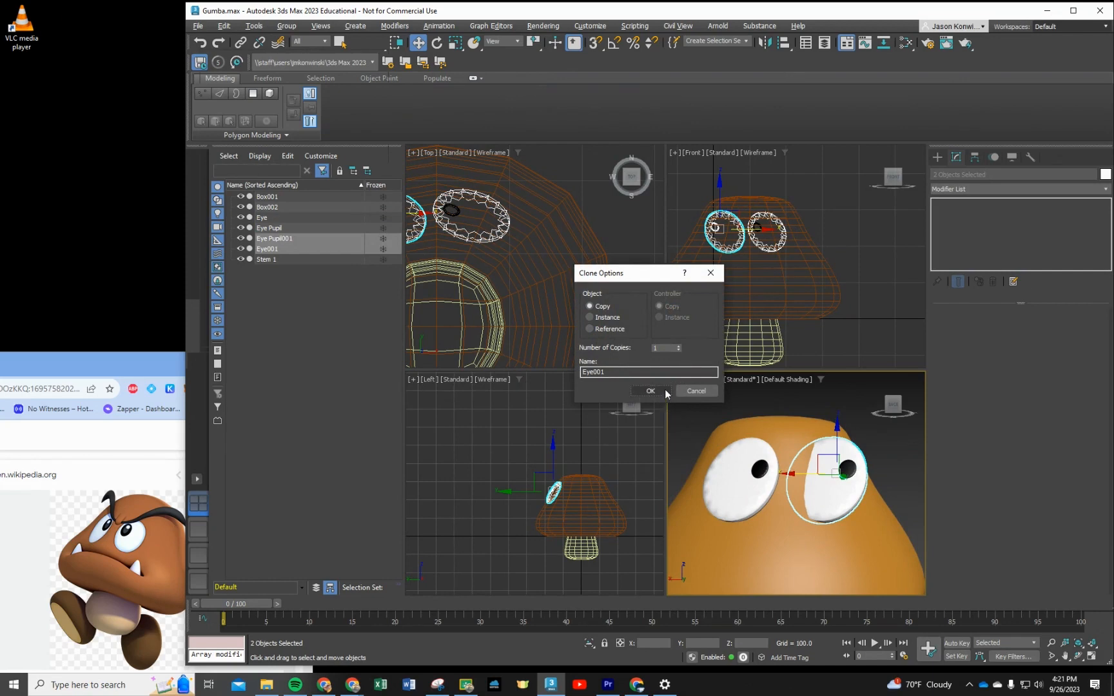
left_click(648, 372)
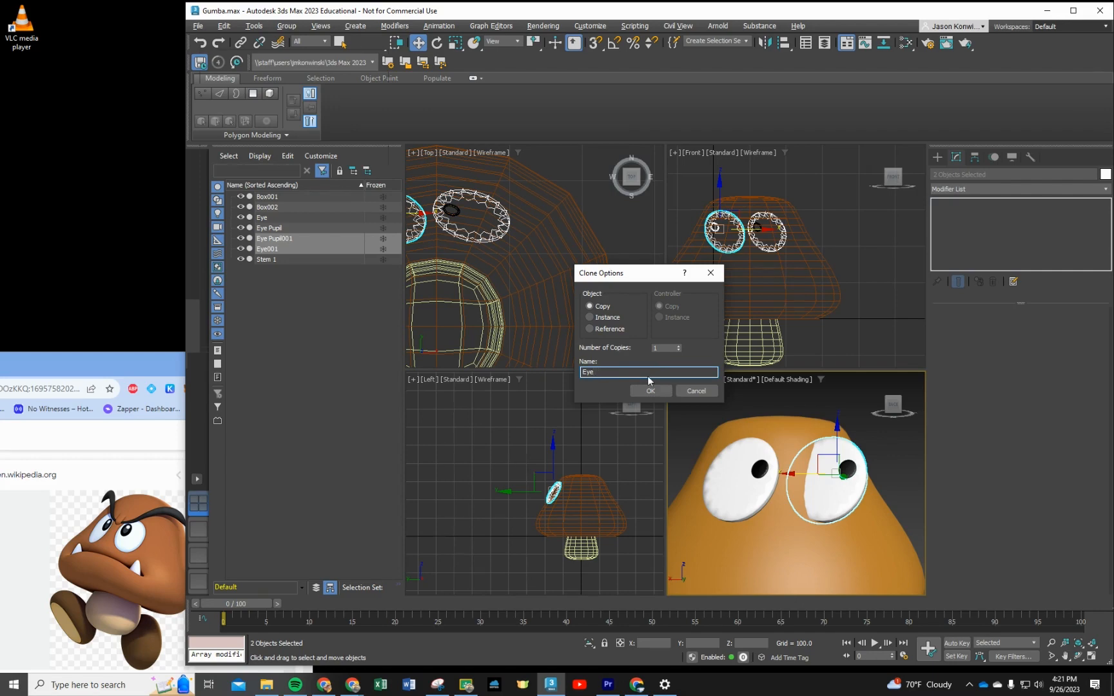
key("Return")
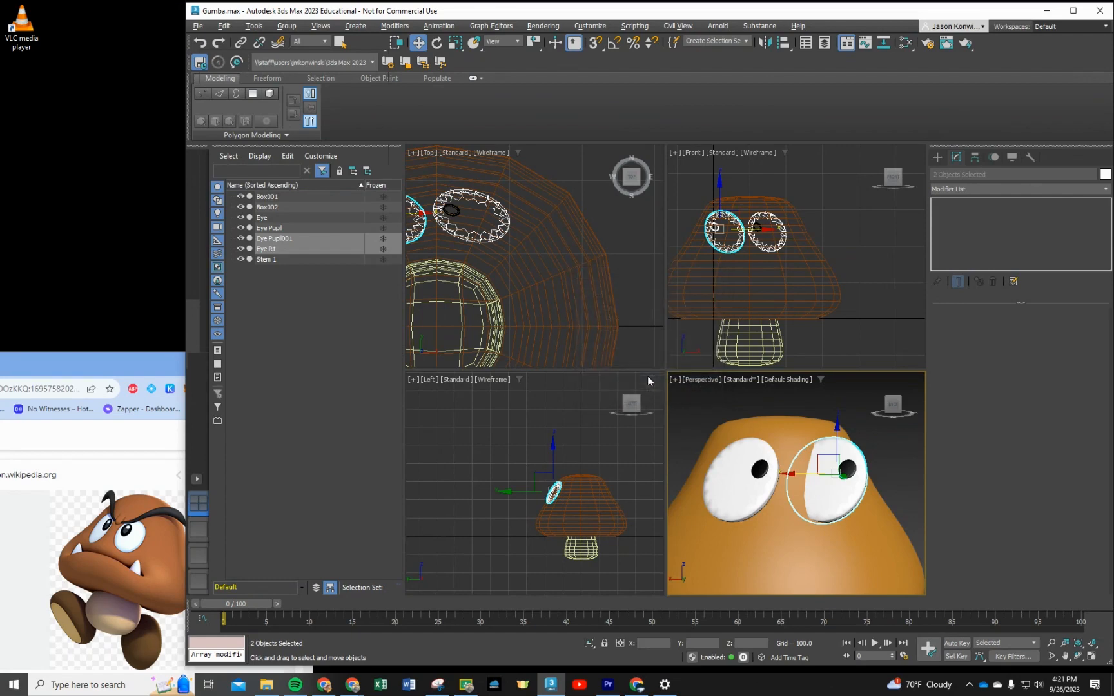
Step: Rename the copied pupil as "Eye Rt Pupil001" in the scene's object list
left_click(297, 238)
left_click(297, 238)
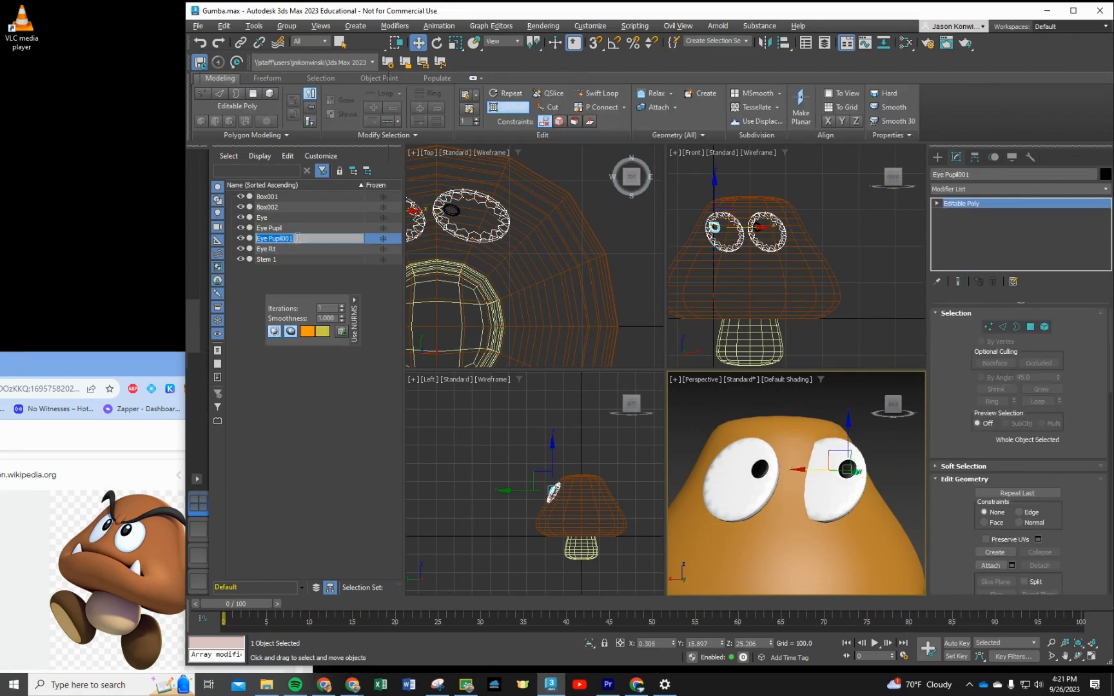
key("Tab")
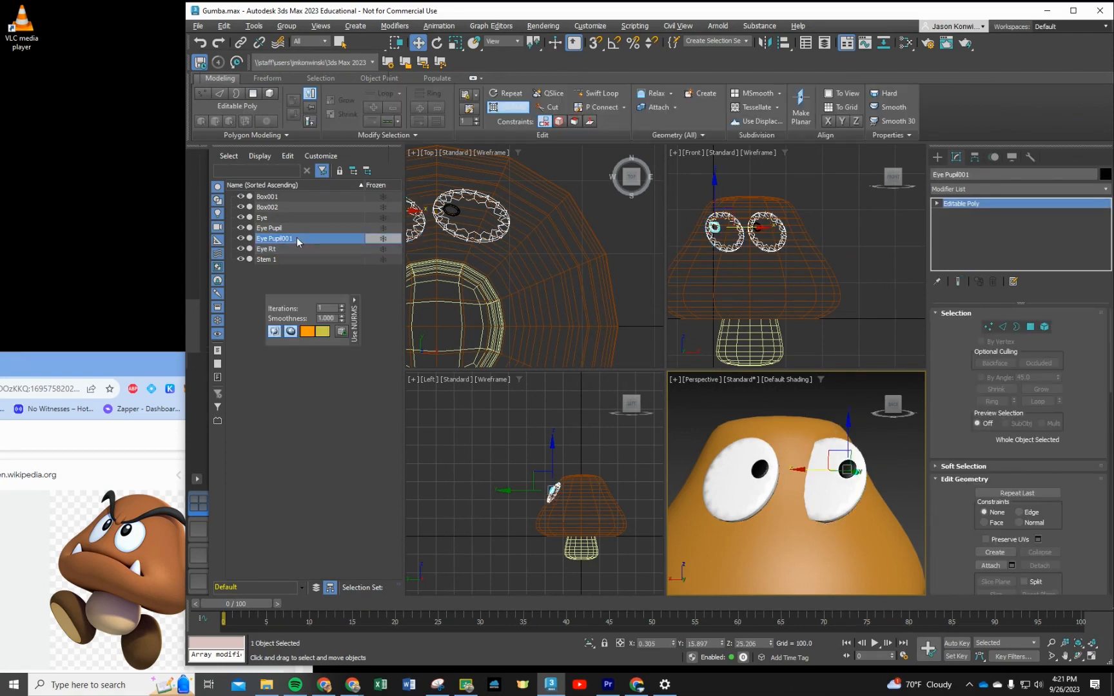
left_click(293, 238)
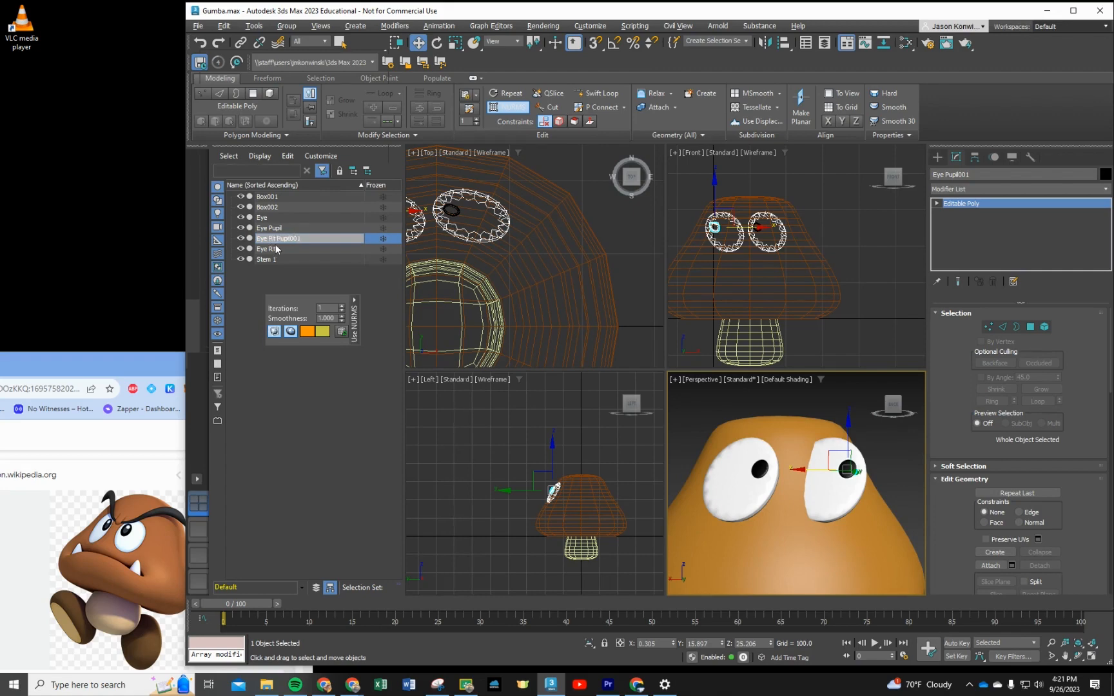
left_click(276, 249)
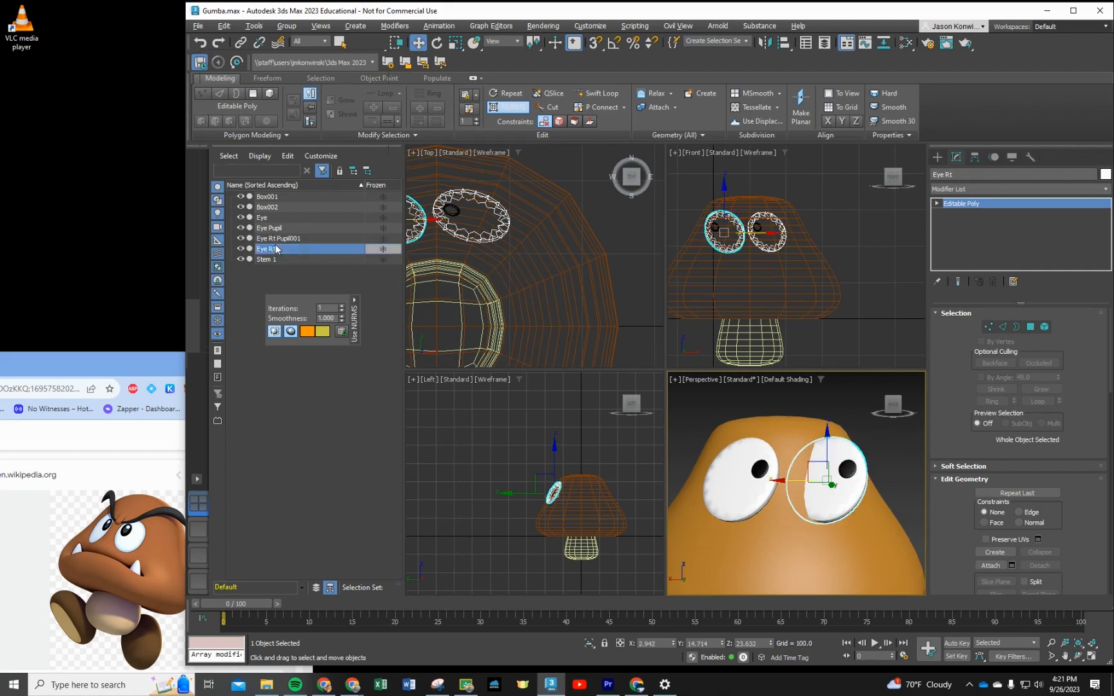
left_click(313, 238)
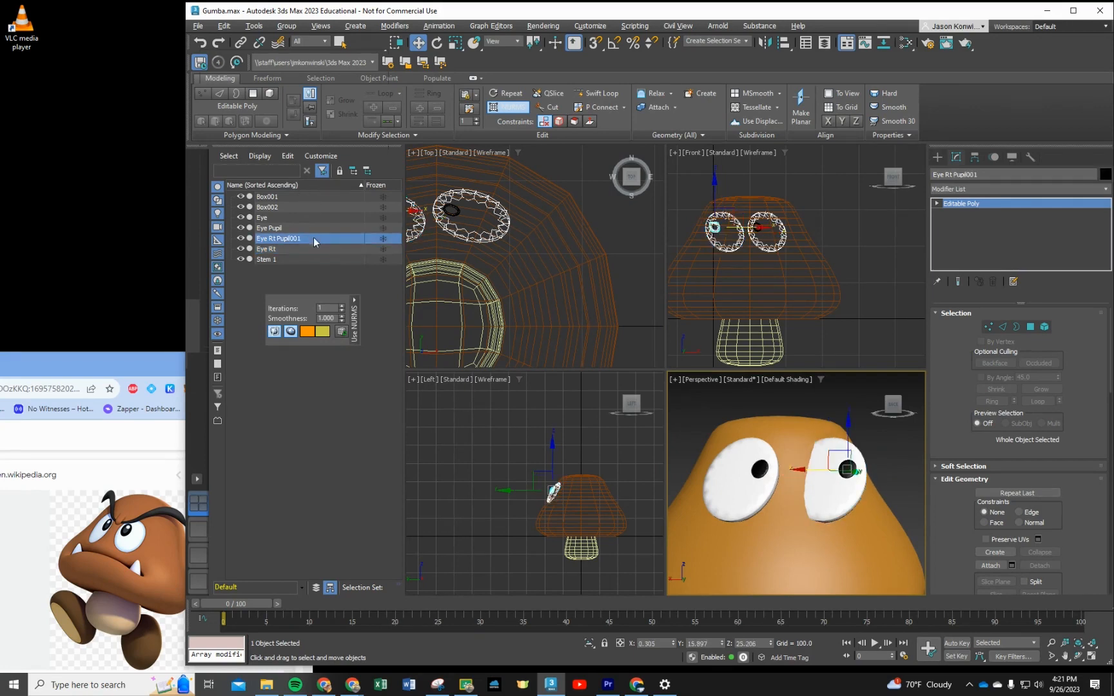
Step: Remove the 001 suffix from the copied pupil's name so it reads "Eye Rt Pupil"
left_click(307, 239)
key("BackSpace")
Step: Rename the original eye as "Eye Lft" and its pupil as "Eye Lft Pupil" in the scene's object list
left_click(273, 218)
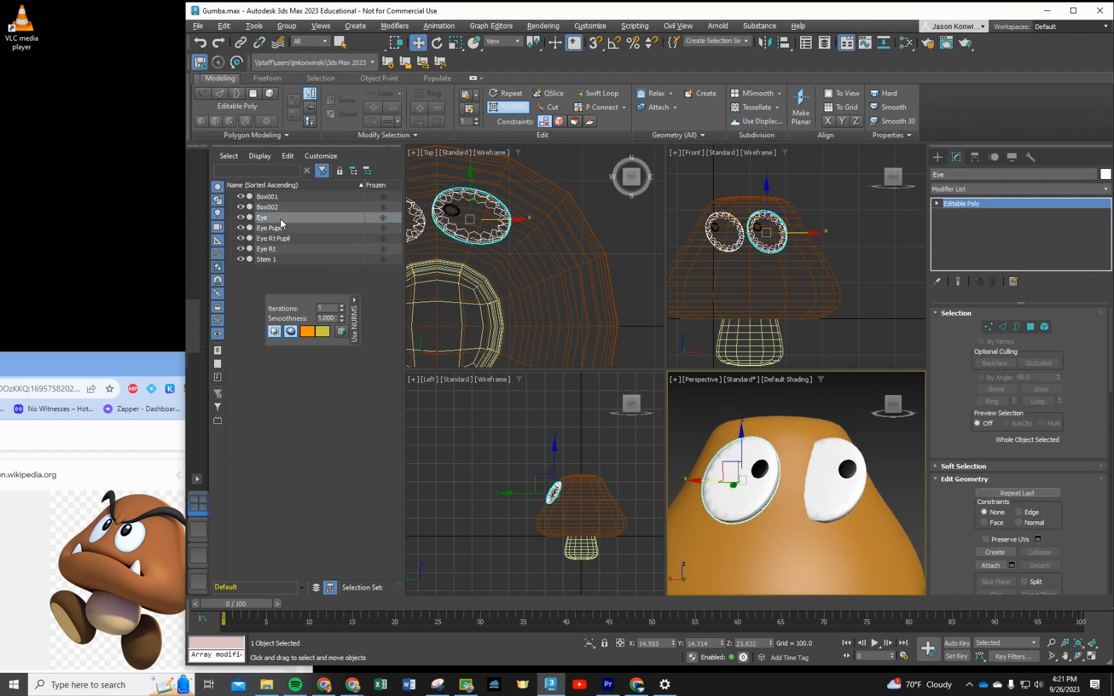
left_click(265, 220)
left_click(273, 218)
key("Right")
key("space")
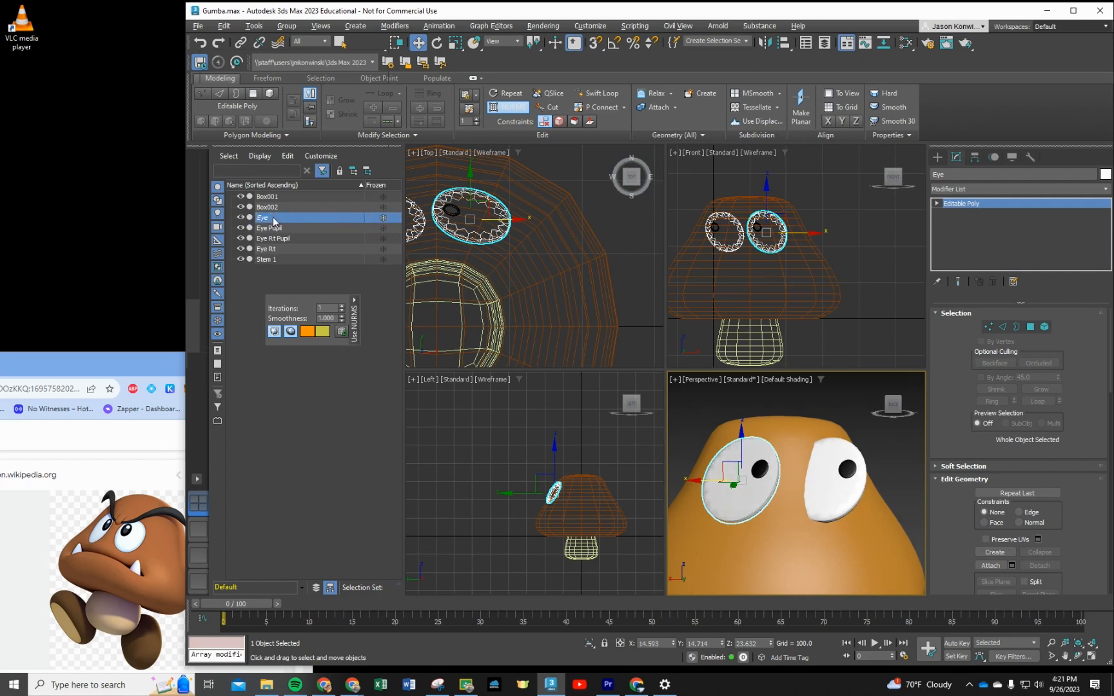
left_click(273, 219)
left_click(283, 216)
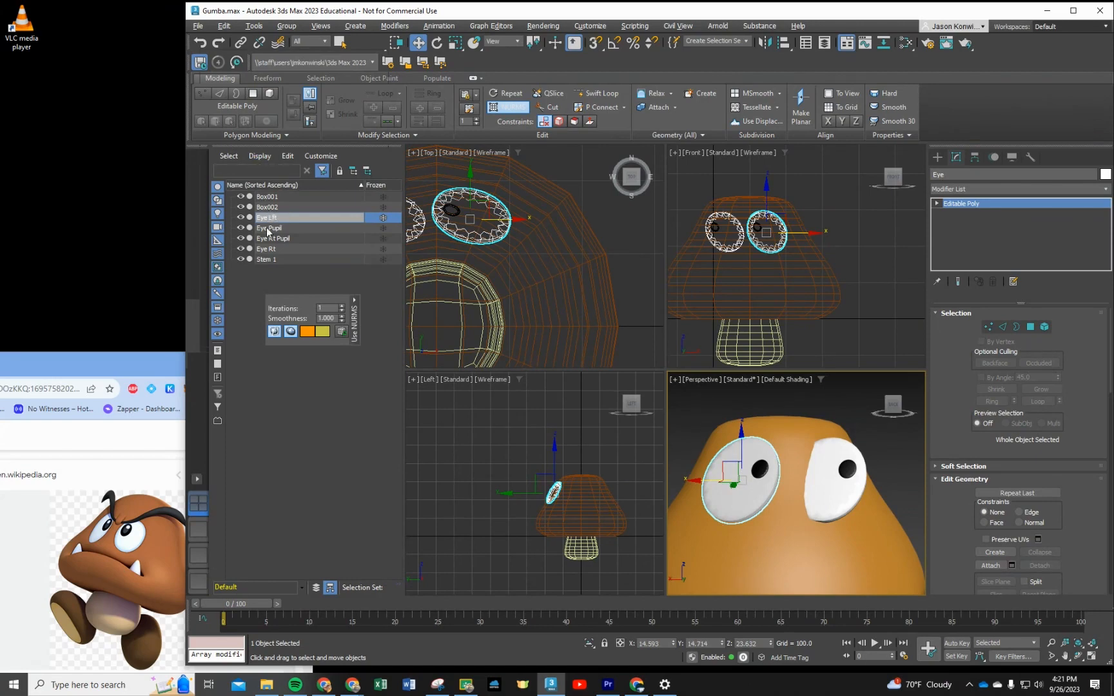
left_click(270, 229)
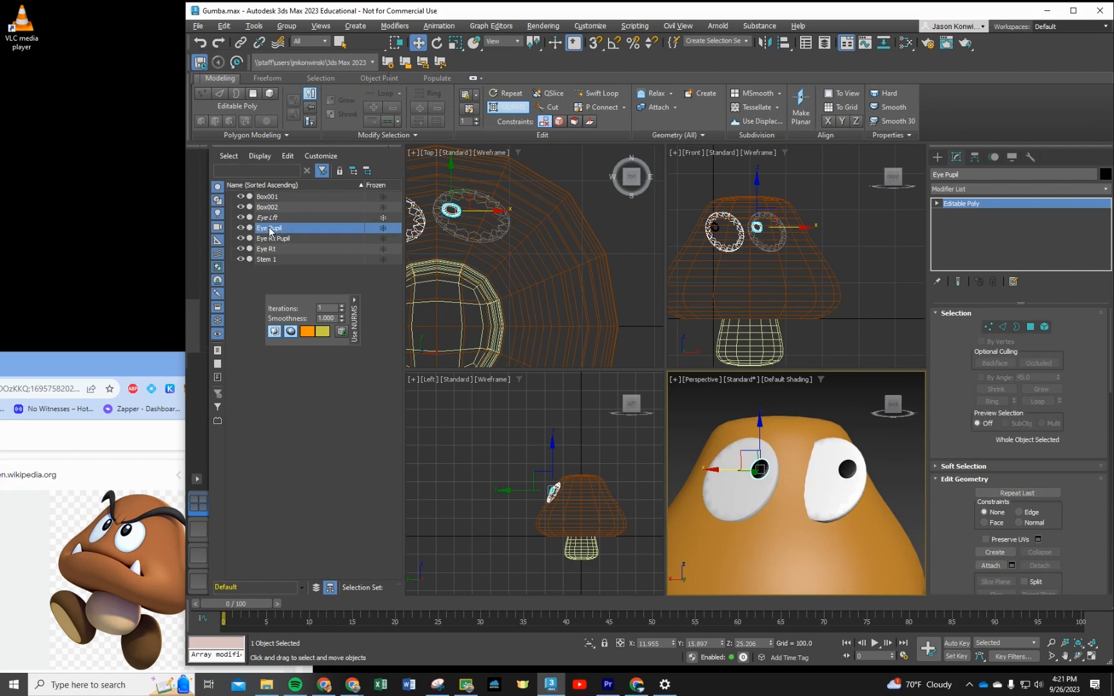
left_click(271, 229)
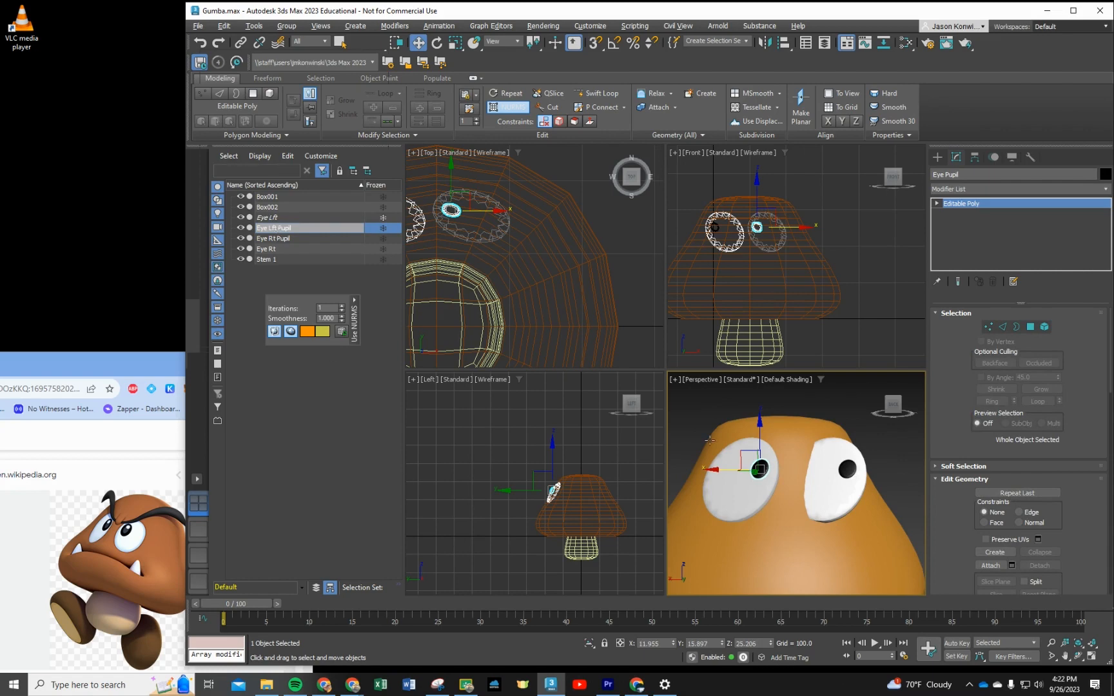
Step: Rotate the Eye Rt object about 25 degrees around the Z axis to angle it along the cap's side
left_click(826, 507)
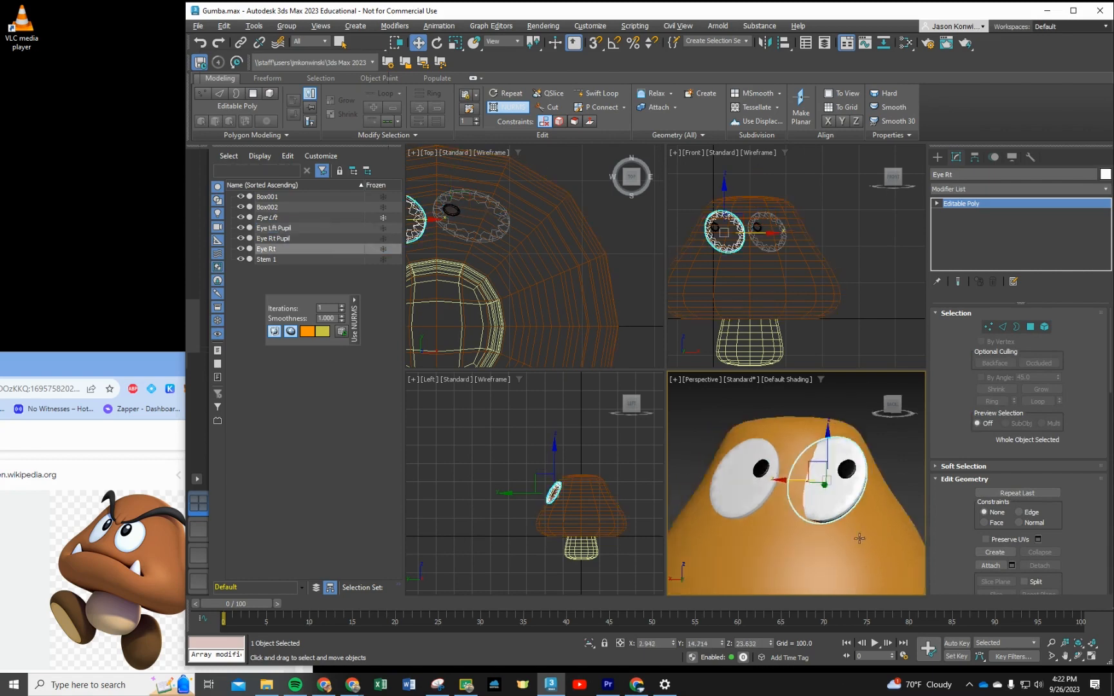
mouse_move(860, 538)
middle_mouse_down("alt")
mouse_move(806, 542)
mouse_move(850, 531)
middle_mouse_up("alt")
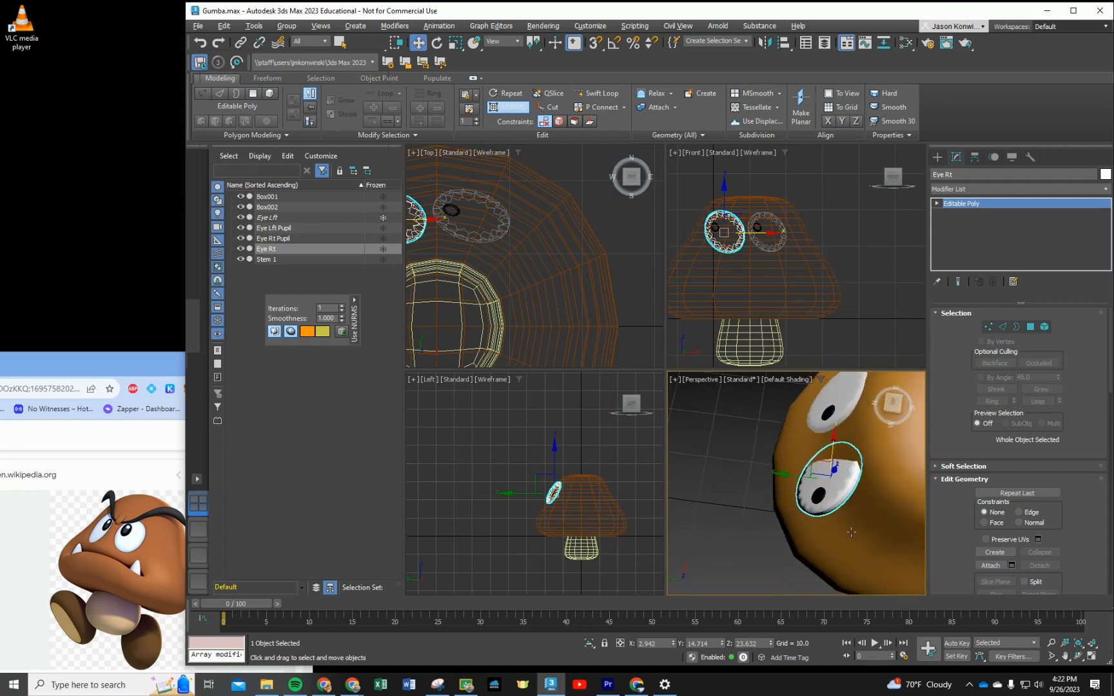
left_click(437, 42)
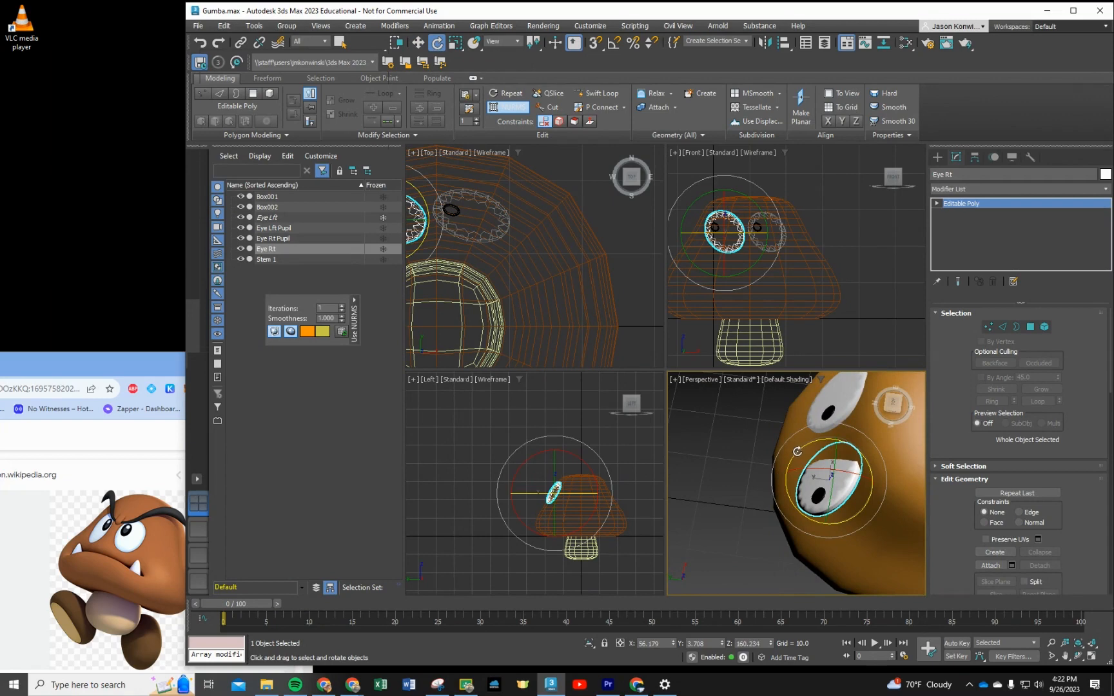
left_click_drag(797, 451, 813, 499)
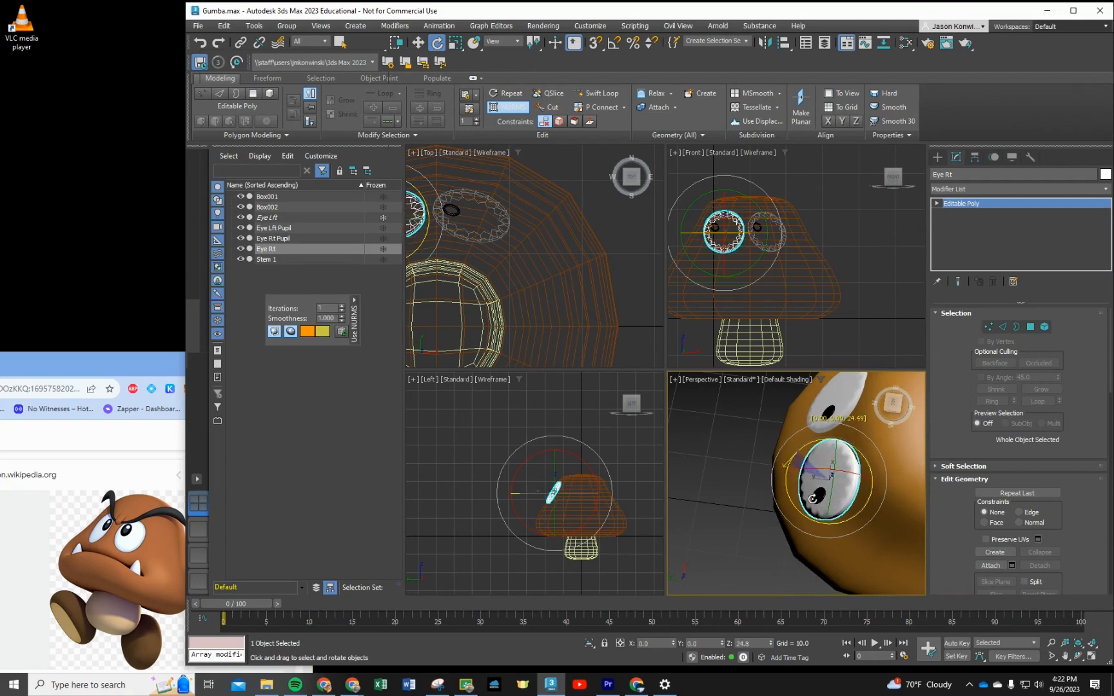
Step: Adjust the right eye's rotation from the side and from above so its back follows the cap's curve
middle_click_drag(809, 506, 812, 465, "alt")
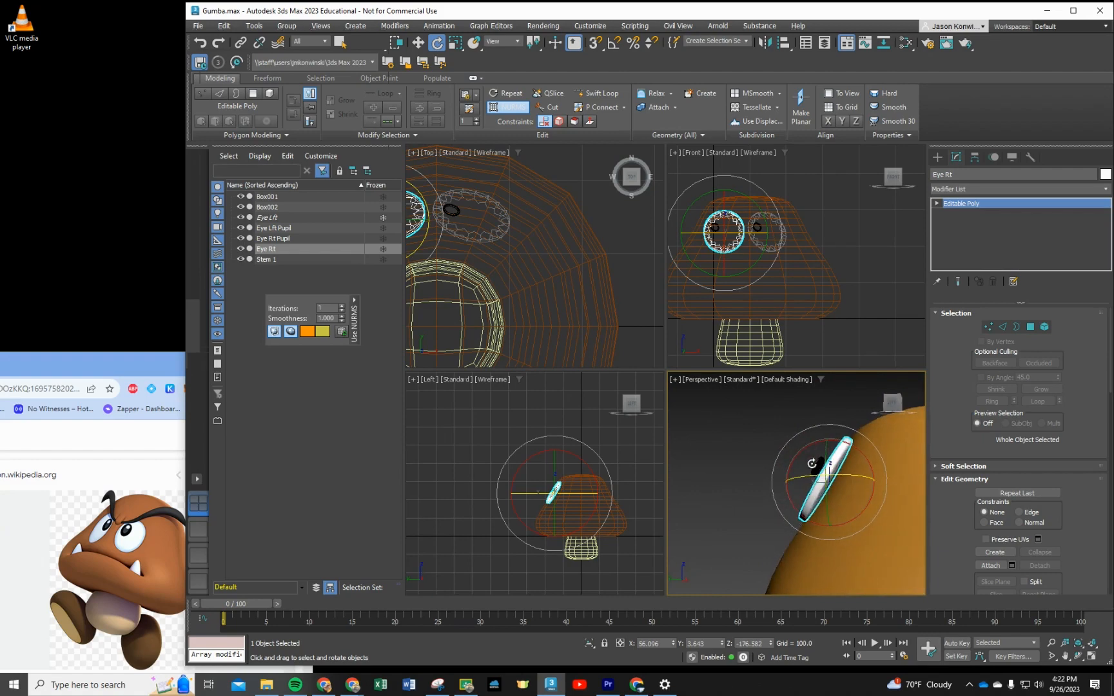
mouse_move(813, 466)
left_mouse_down()
mouse_move(800, 476)
mouse_move(811, 482)
left_mouse_up()
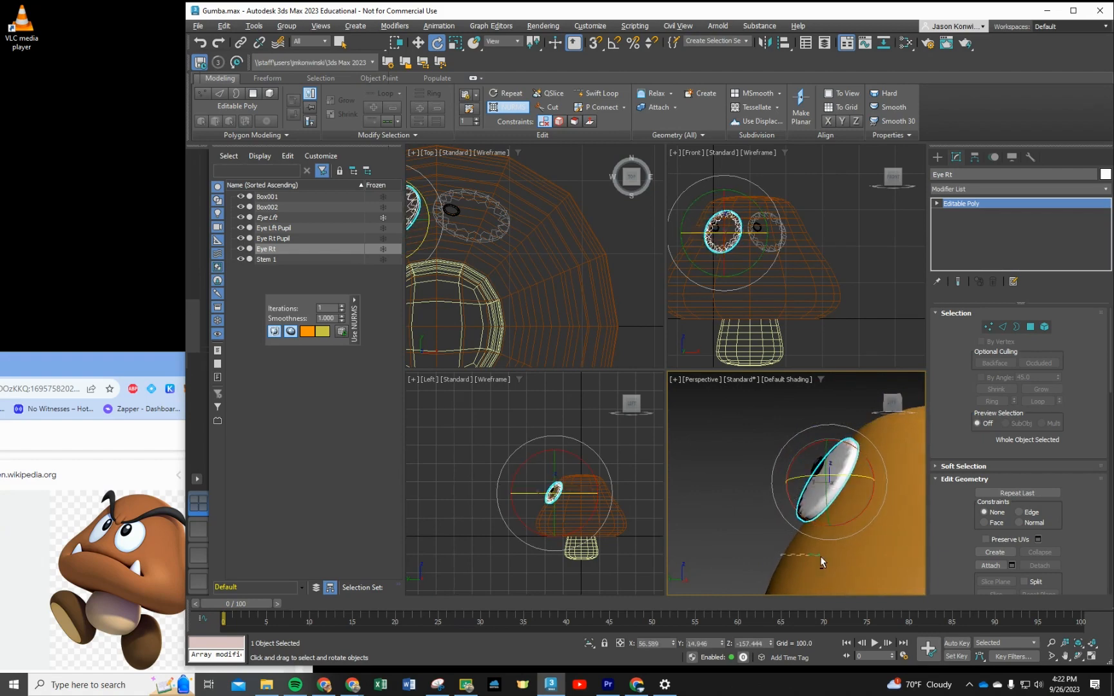
middle_click_drag(820, 556, 917, 504, "alt")
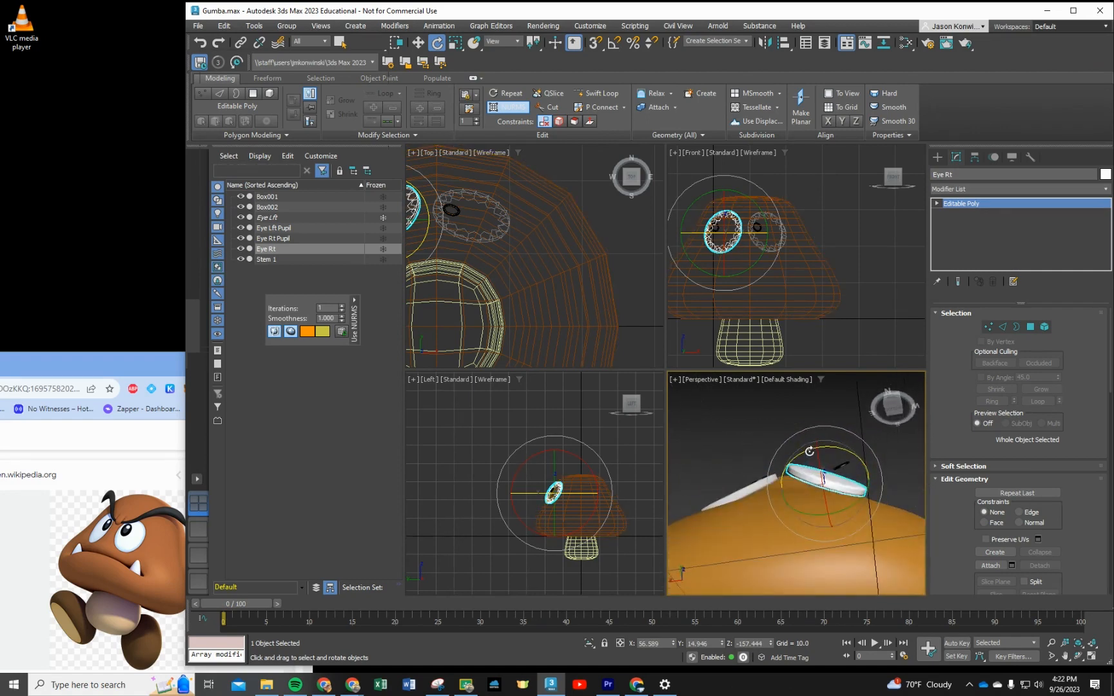
left_click_drag(809, 451, 804, 449)
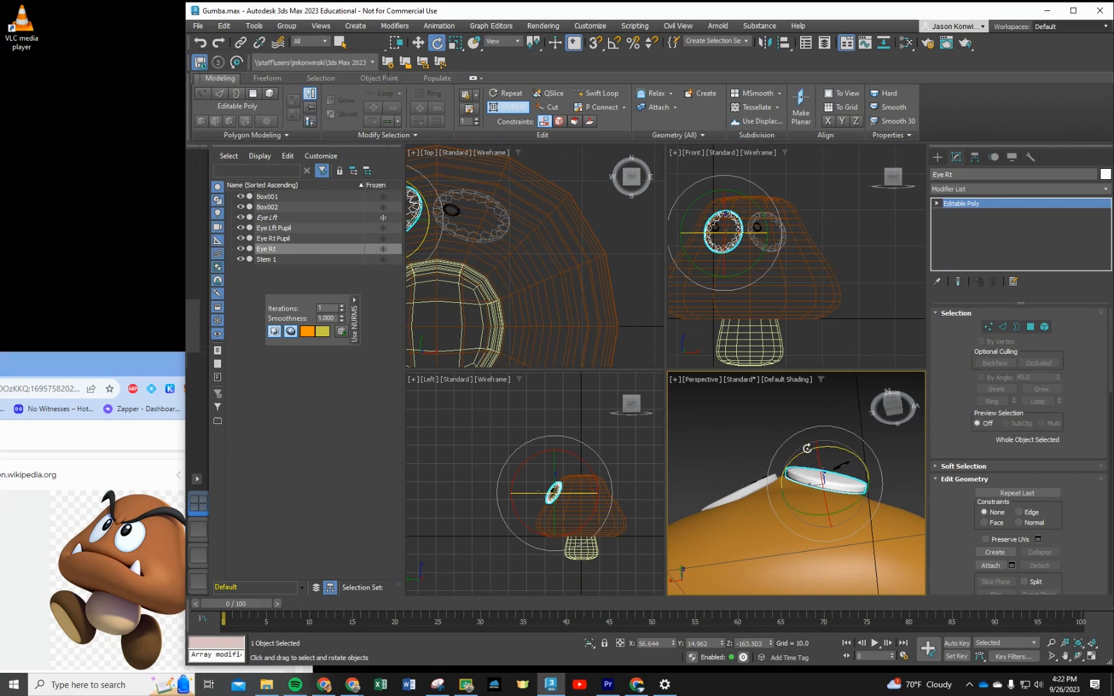
middle_click_drag(810, 476, 811, 493)
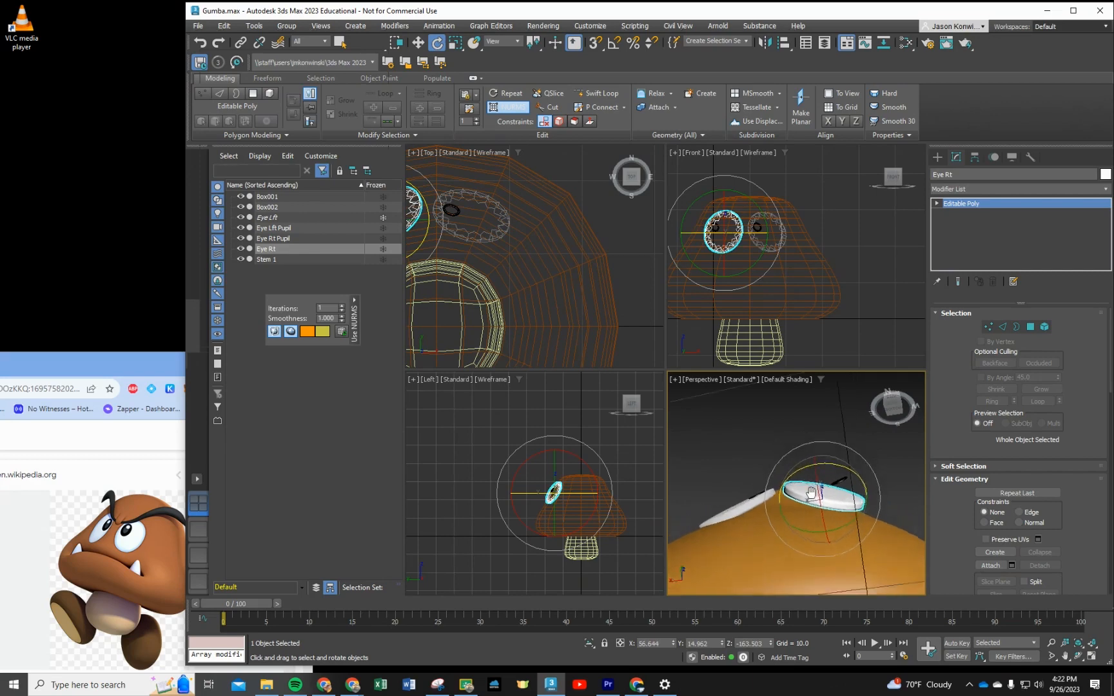
middle_click_drag(892, 484, 878, 482)
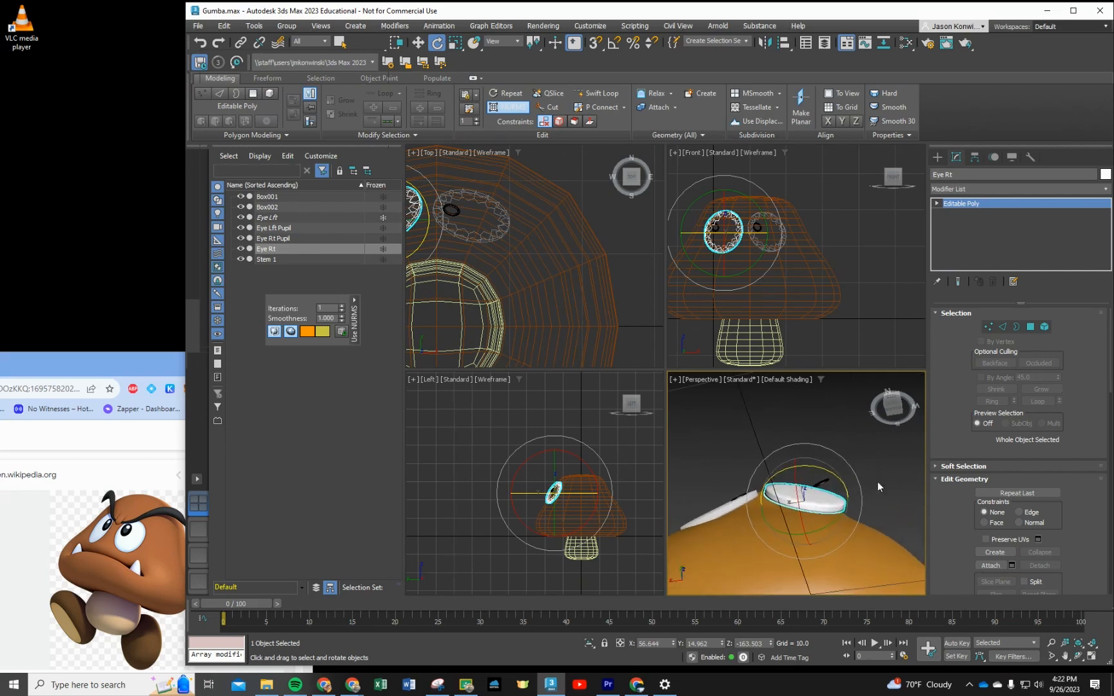
middle_click_drag(771, 324, 766, 328)
key("space")
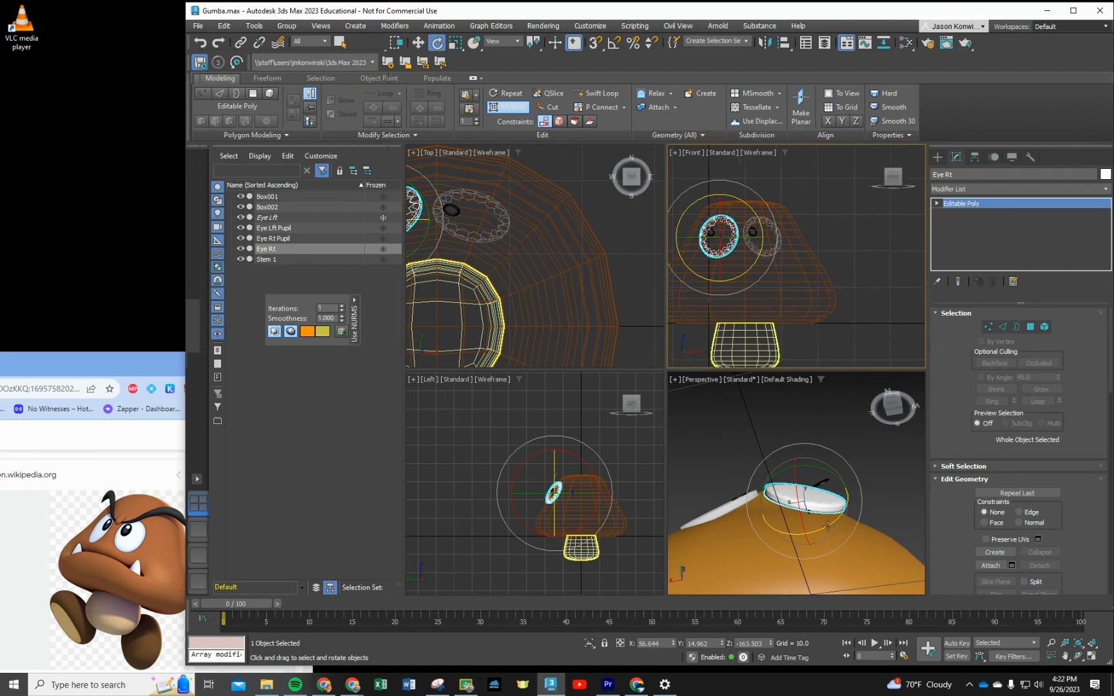
key("space")
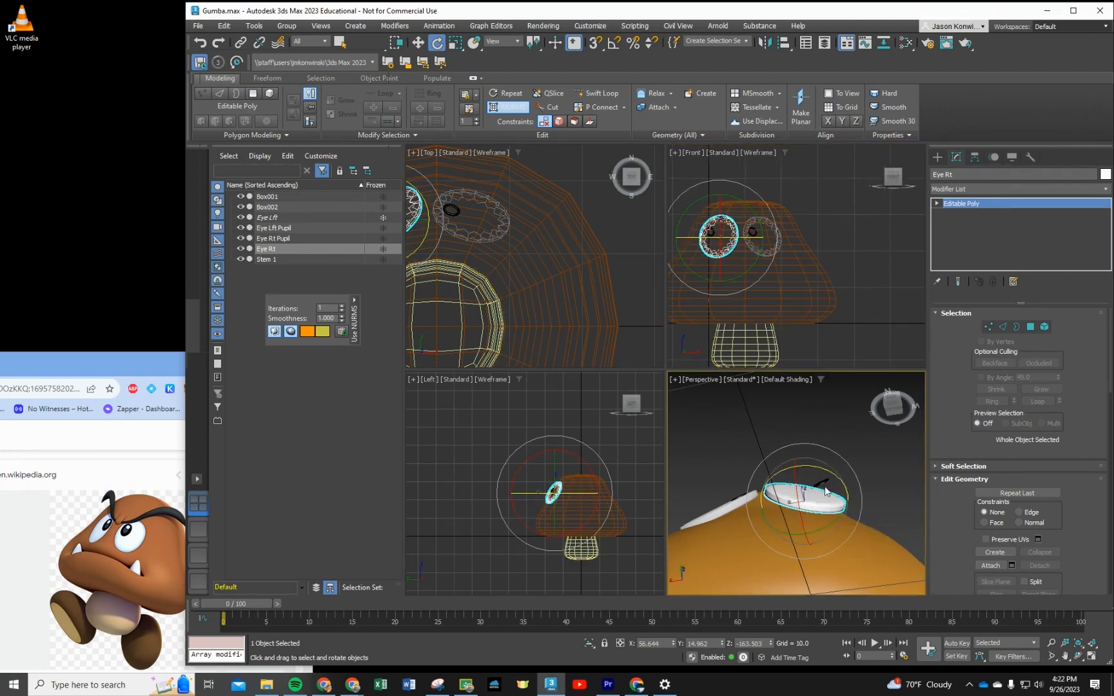
middle_click_drag(827, 511, 852, 533, "alt")
key("space")
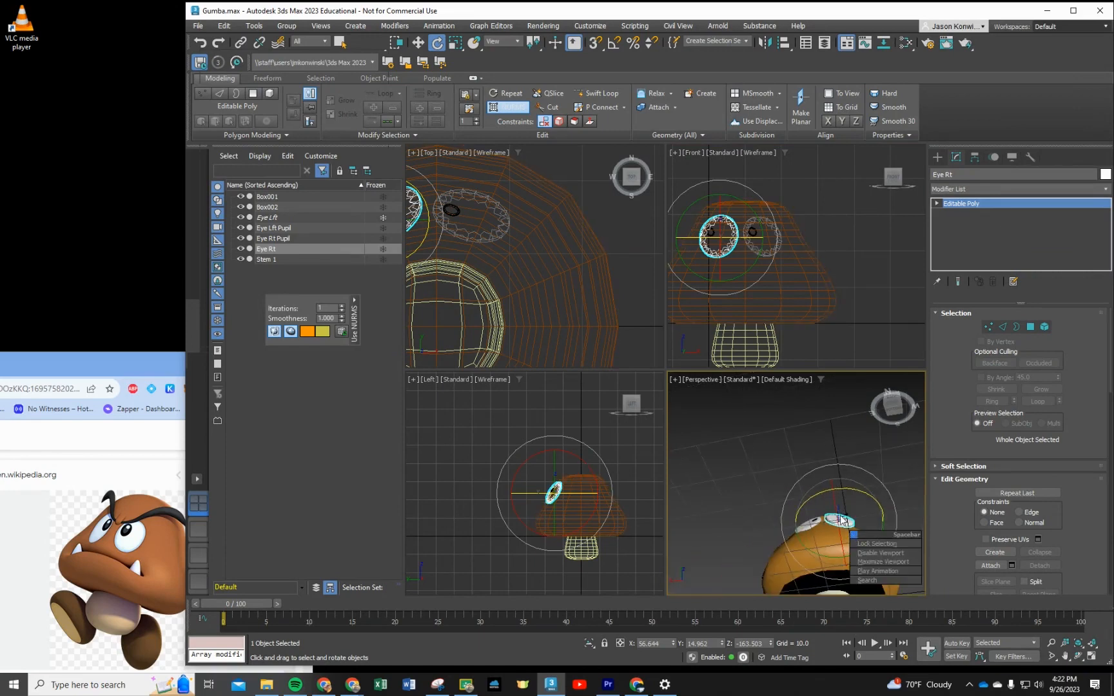
left_click(827, 527)
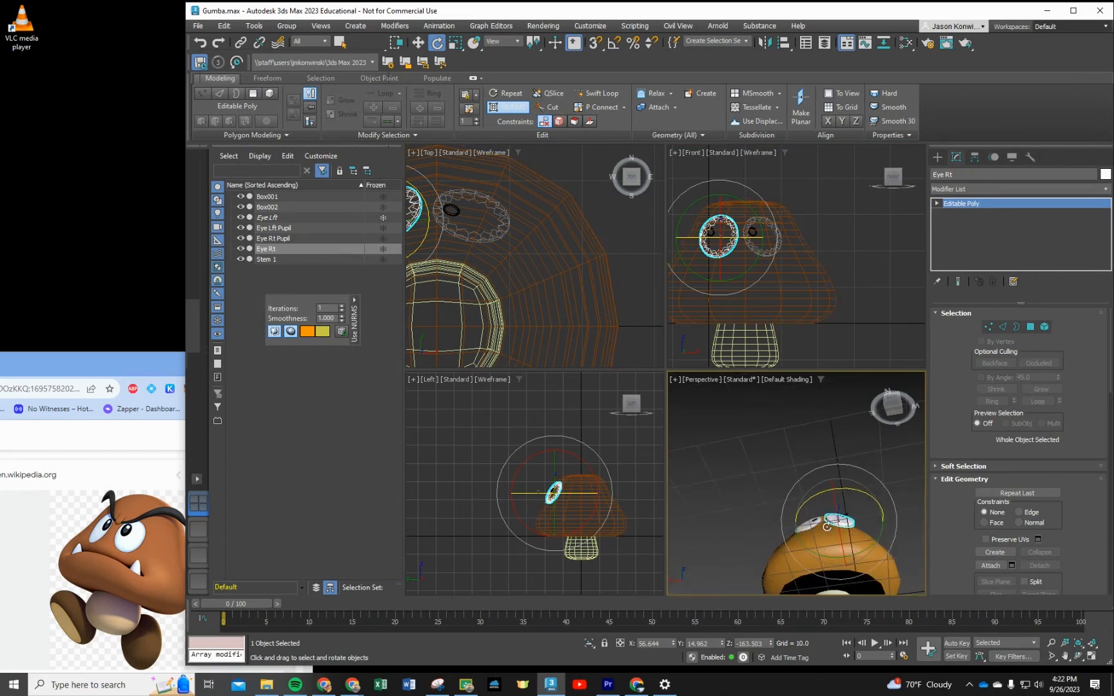
key("space")
left_click(814, 501)
scroll(814, 501, "down", 5)
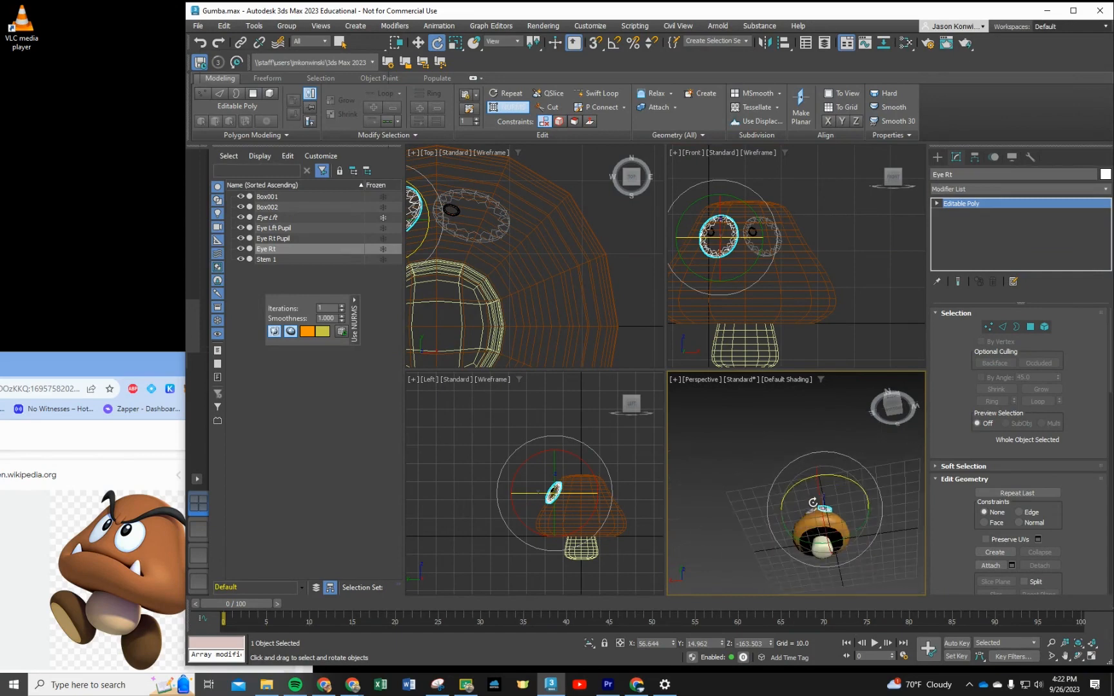
Step: Fine-tune the right eye's rotation against the cap, and rotate Eye Rt Pupil to match the eye's angle
left_click_drag(893, 409, 868, 463)
scroll(829, 495, "up", 4)
scroll(829, 494, "up", 4)
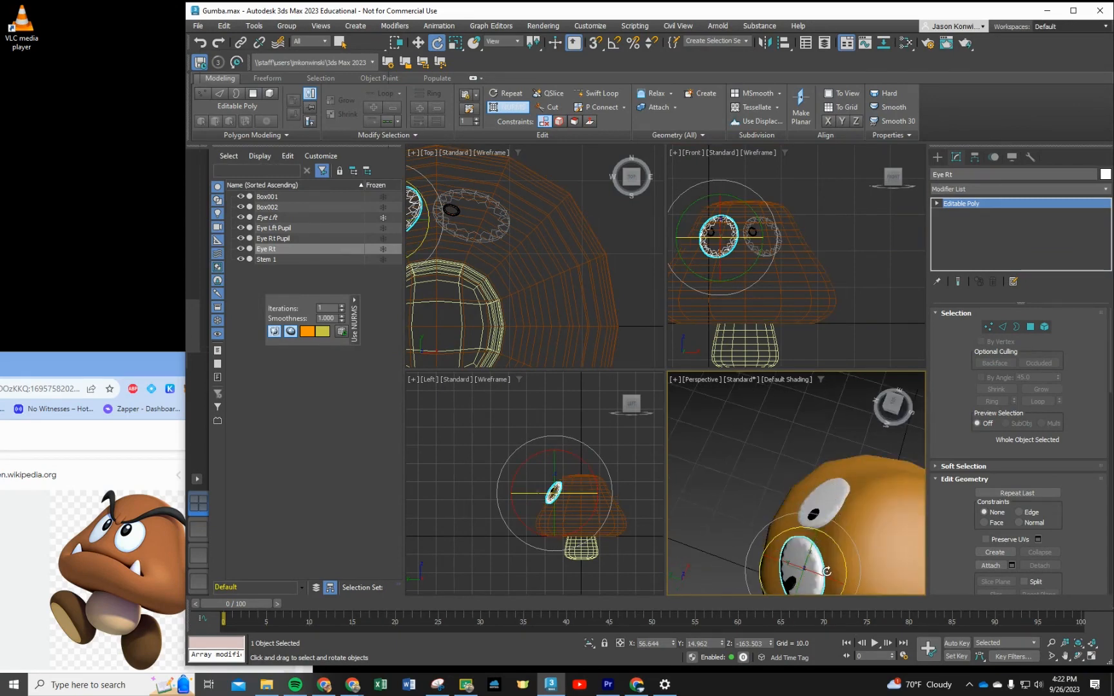
scroll(826, 570, "down", 3)
middle_click_drag(826, 570, 819, 489)
scroll(818, 488, "up", 1)
scroll(816, 497, "up", 5)
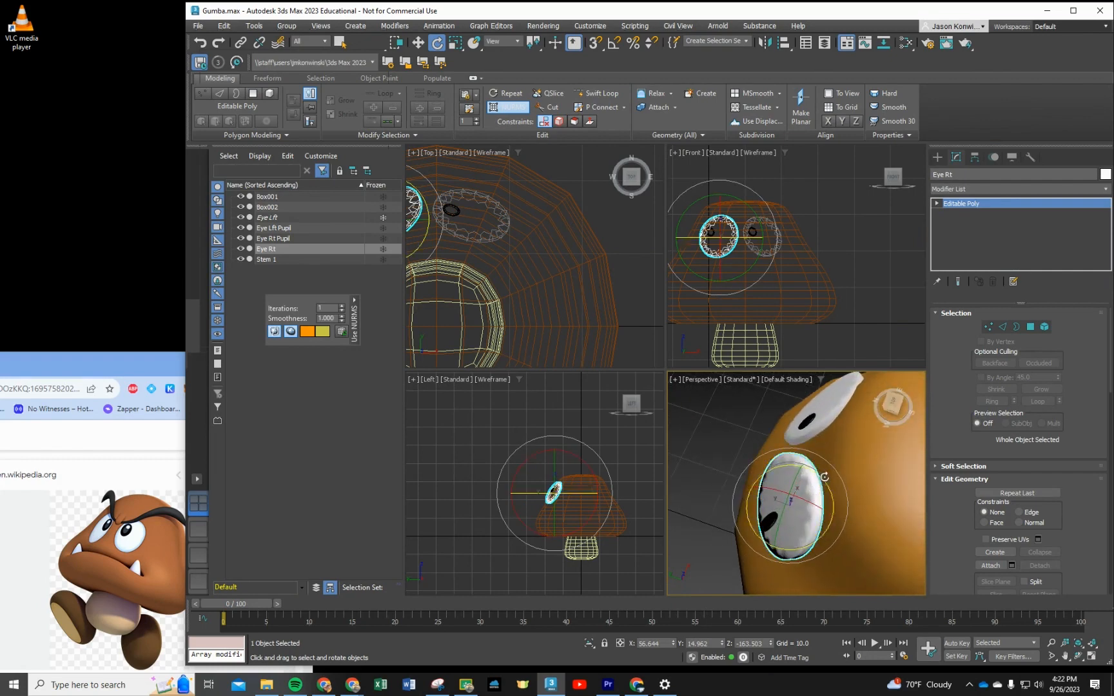
left_click_drag(820, 481, 827, 503)
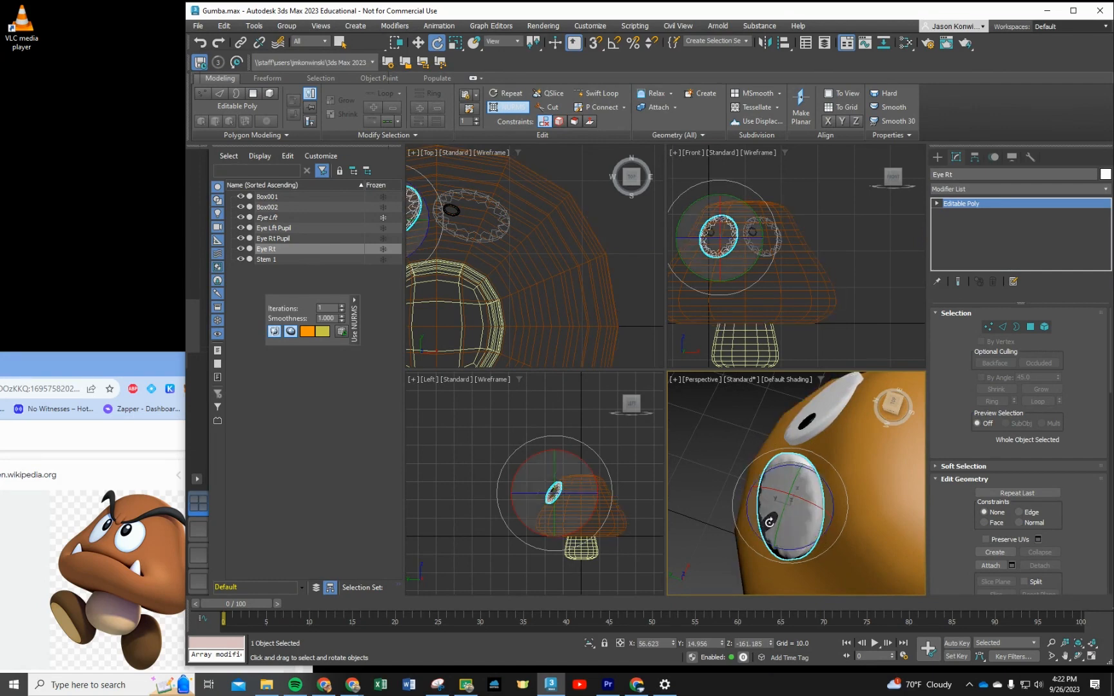
left_click(275, 238)
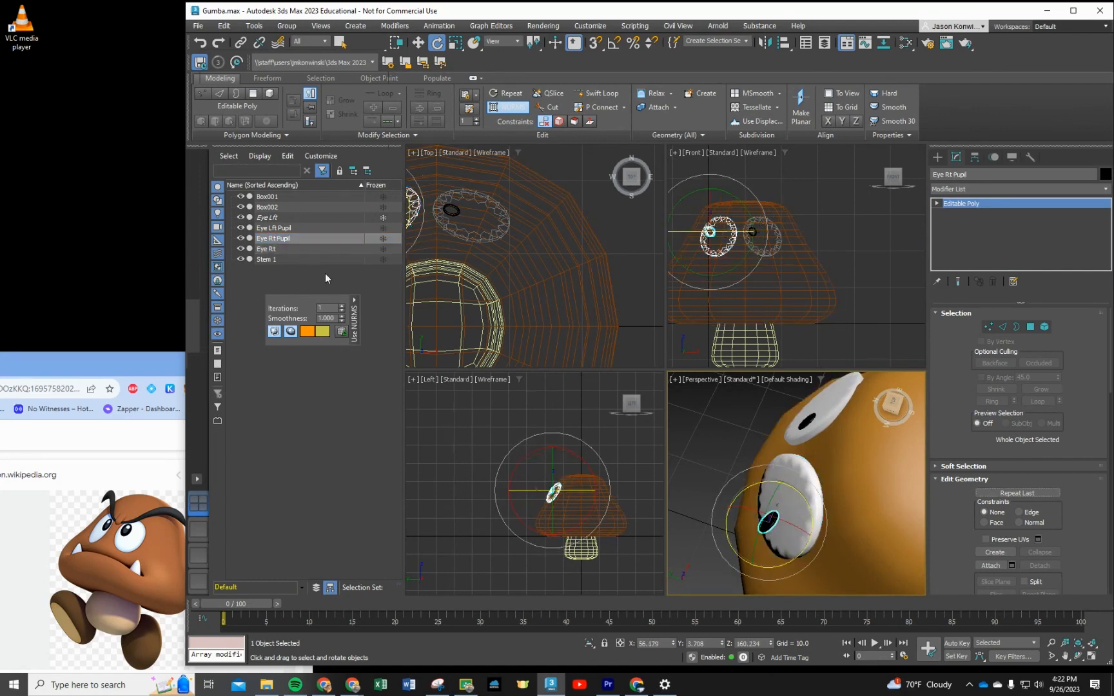
left_click_drag(776, 490, 743, 554)
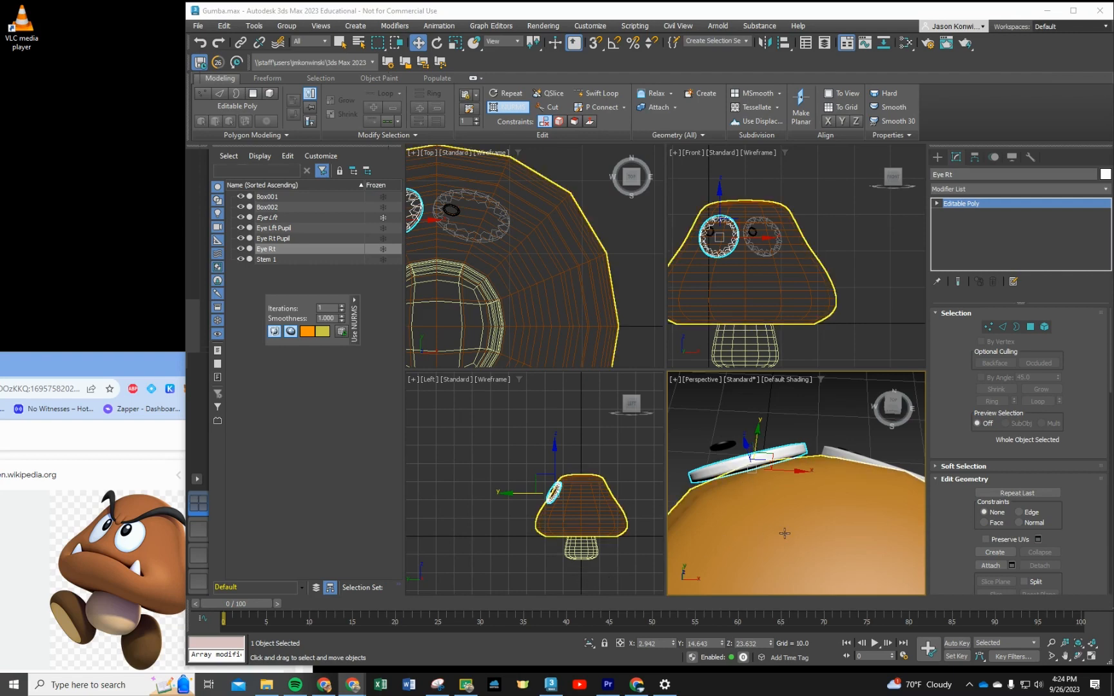
Step: Set the reference coordinate system to Local and move the right eye along its local Z axis until its white face clears the cap
middle_click_drag(784, 532, 737, 509, "alt")
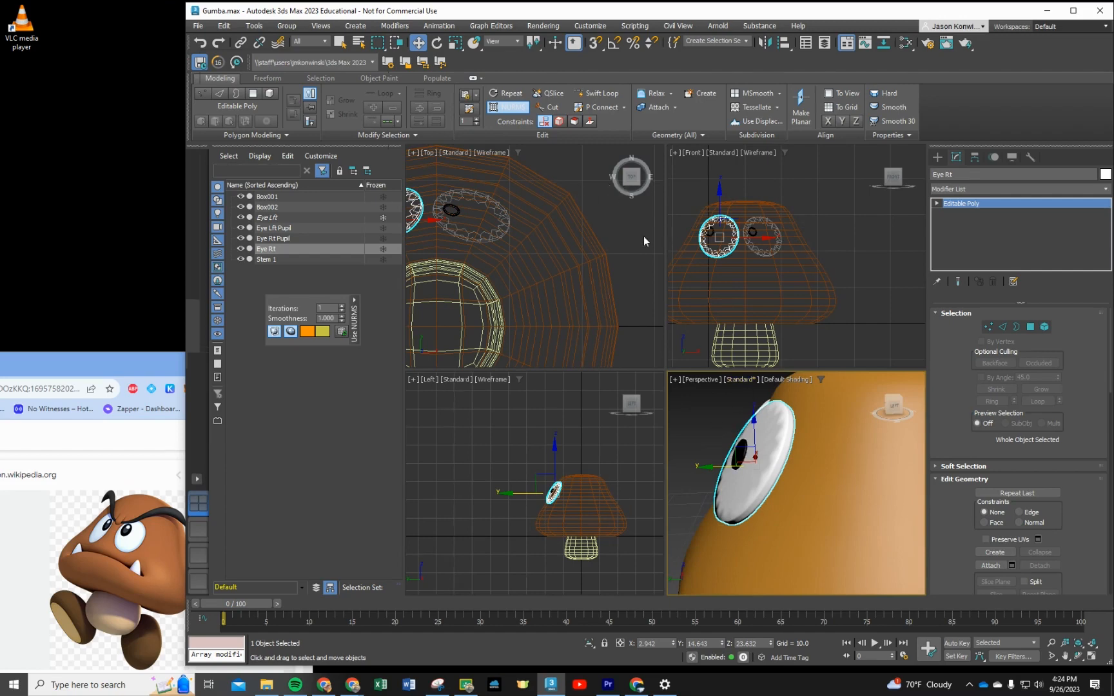
left_click(517, 42)
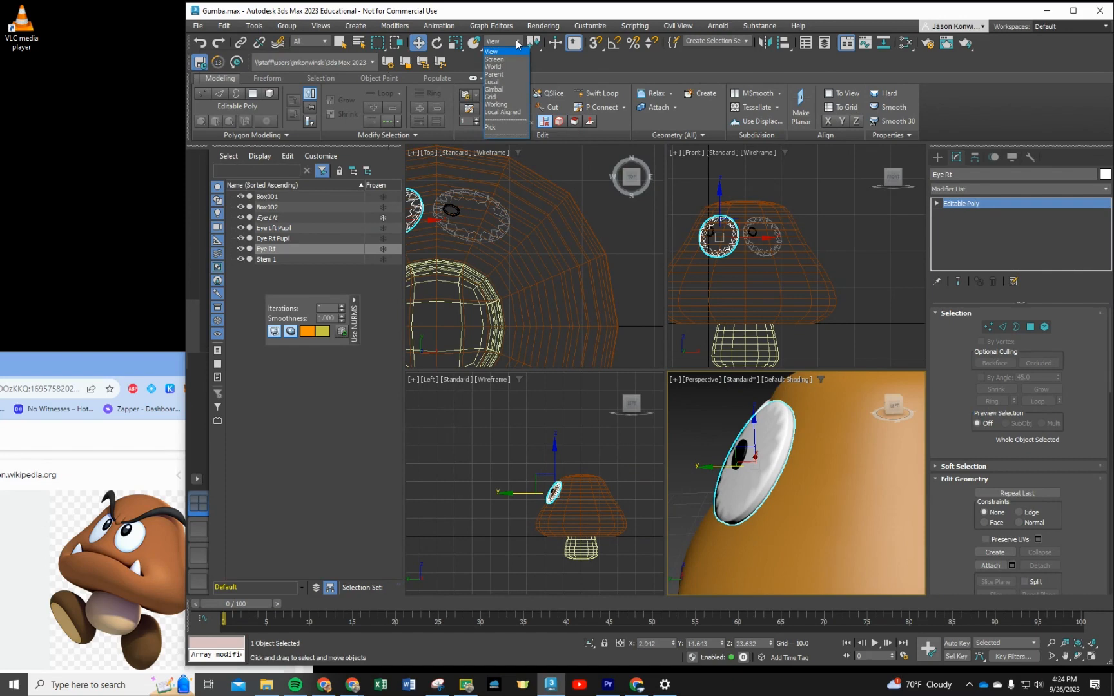
left_click(493, 82)
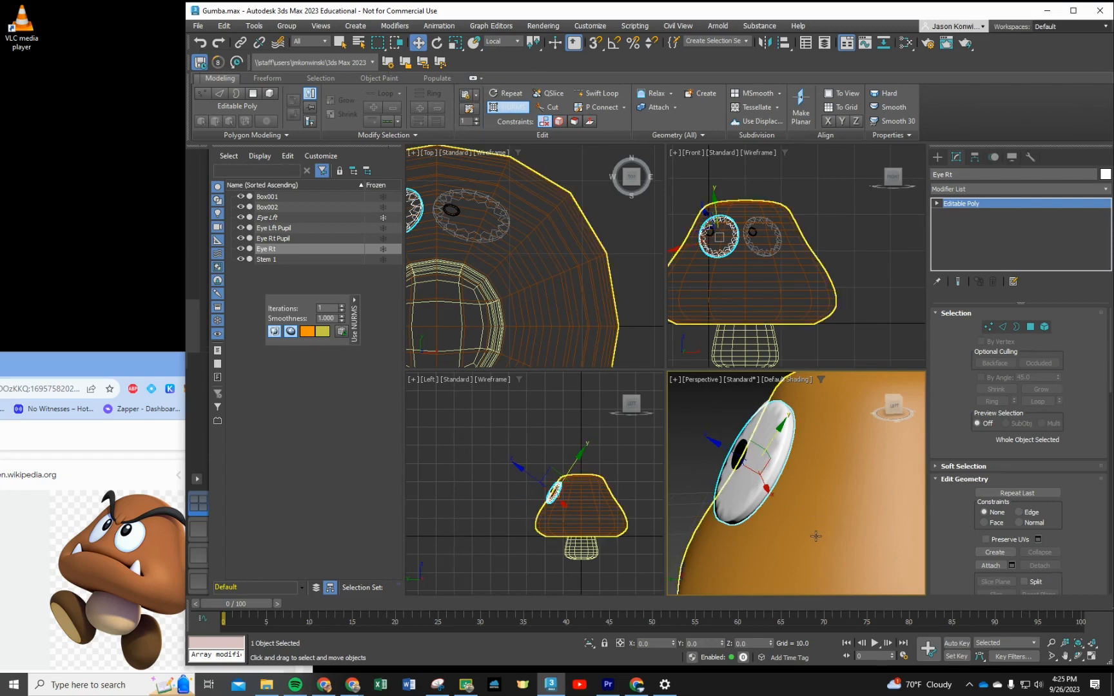
middle_click_drag(815, 537, 782, 531, "alt")
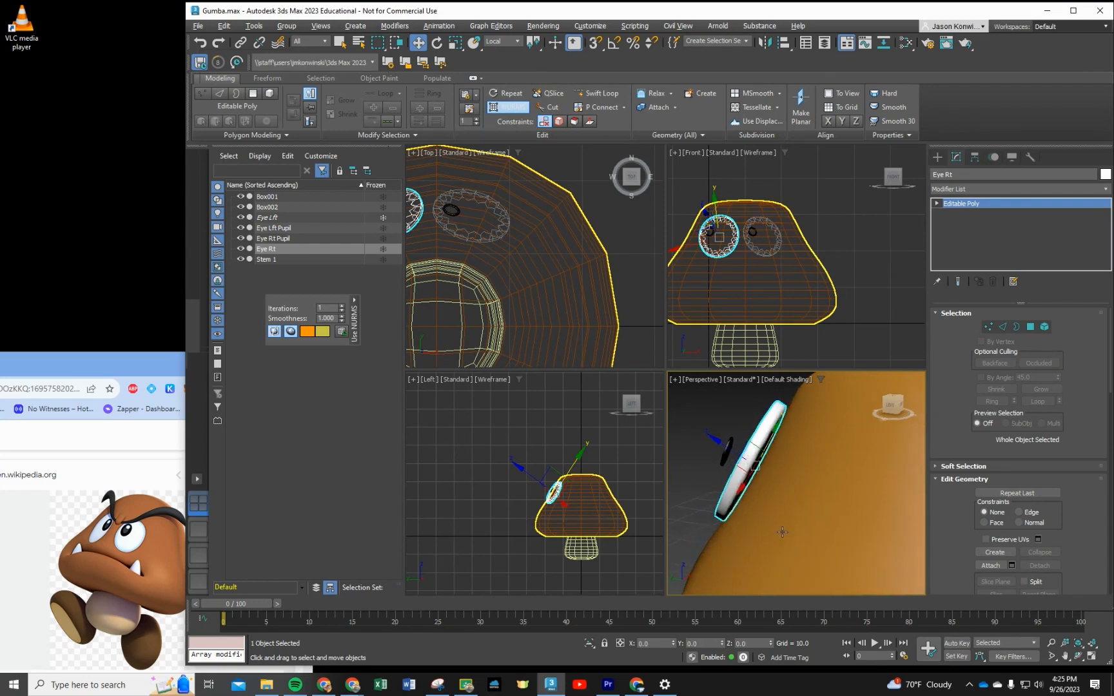
left_click_drag(723, 445, 725, 455)
middle_click_drag(769, 516, 860, 510, "alt")
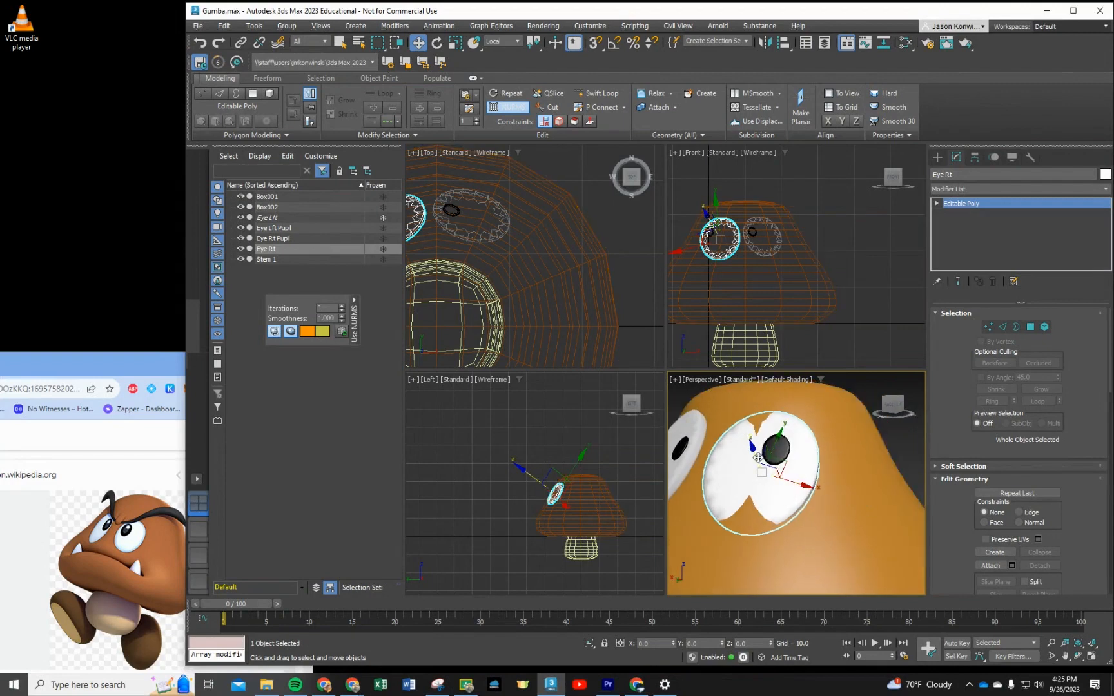
left_click_drag(753, 459, 744, 450)
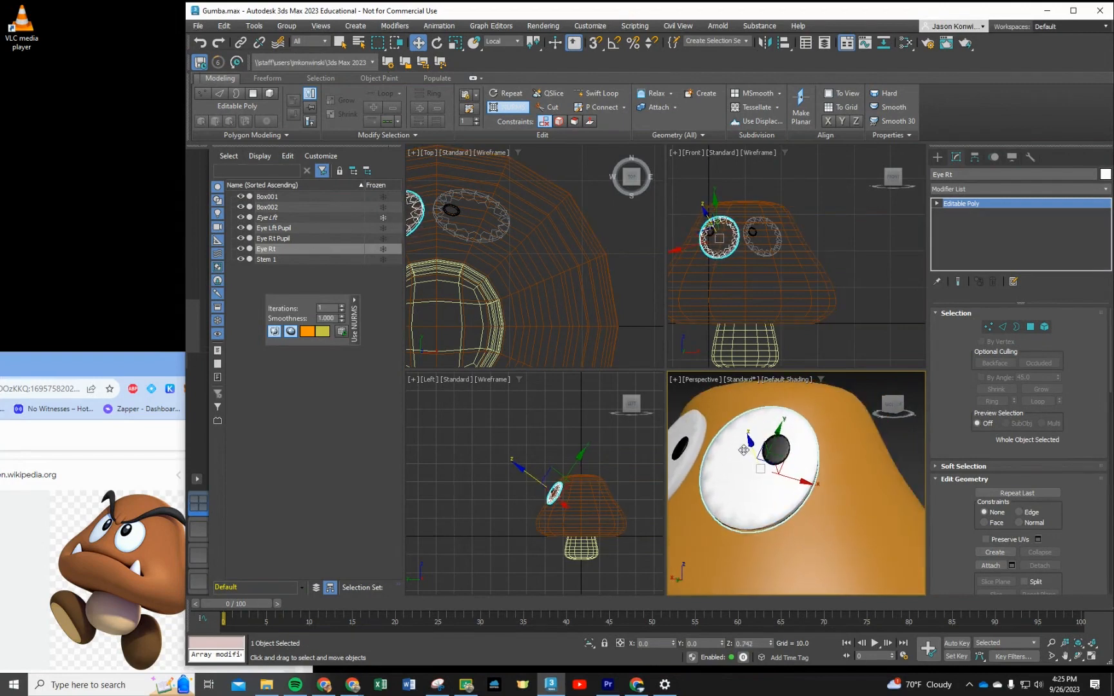
Step: Move Eye Rt Pupil along its local X axis to the inner side of the right eye, facing the left eye
mouse_move(805, 522)
middle_mouse_down("alt")
mouse_move(771, 511)
mouse_move(803, 515)
mouse_move(778, 562)
mouse_move(826, 526)
middle_mouse_up("alt")
left_click(773, 452)
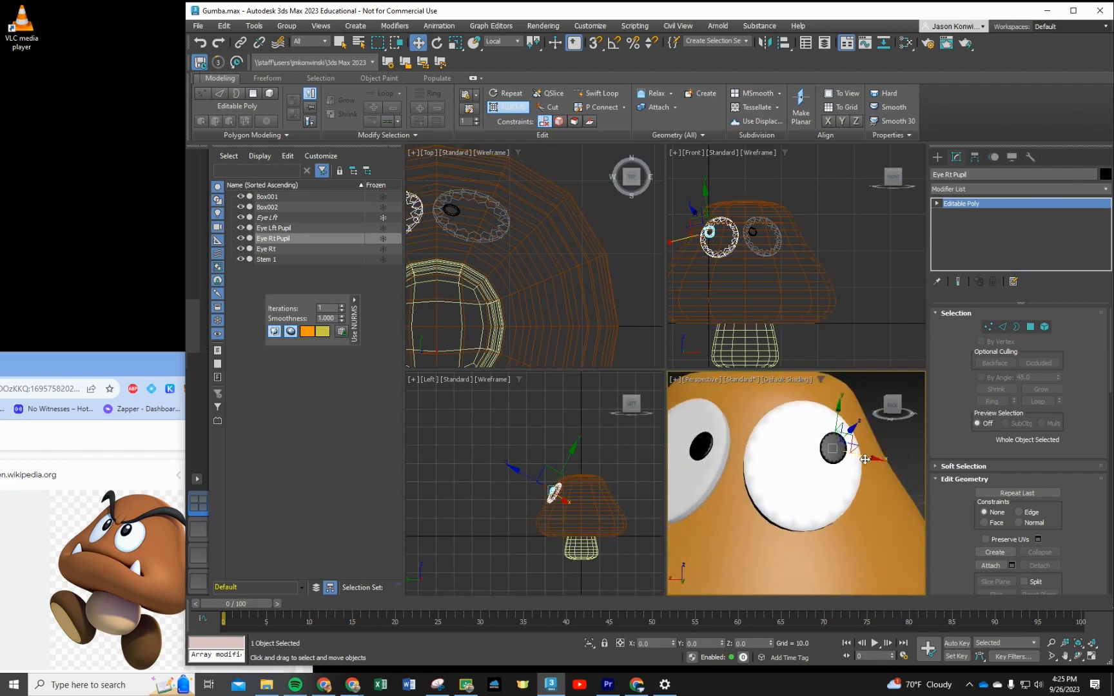
left_click_drag(864, 457, 786, 427)
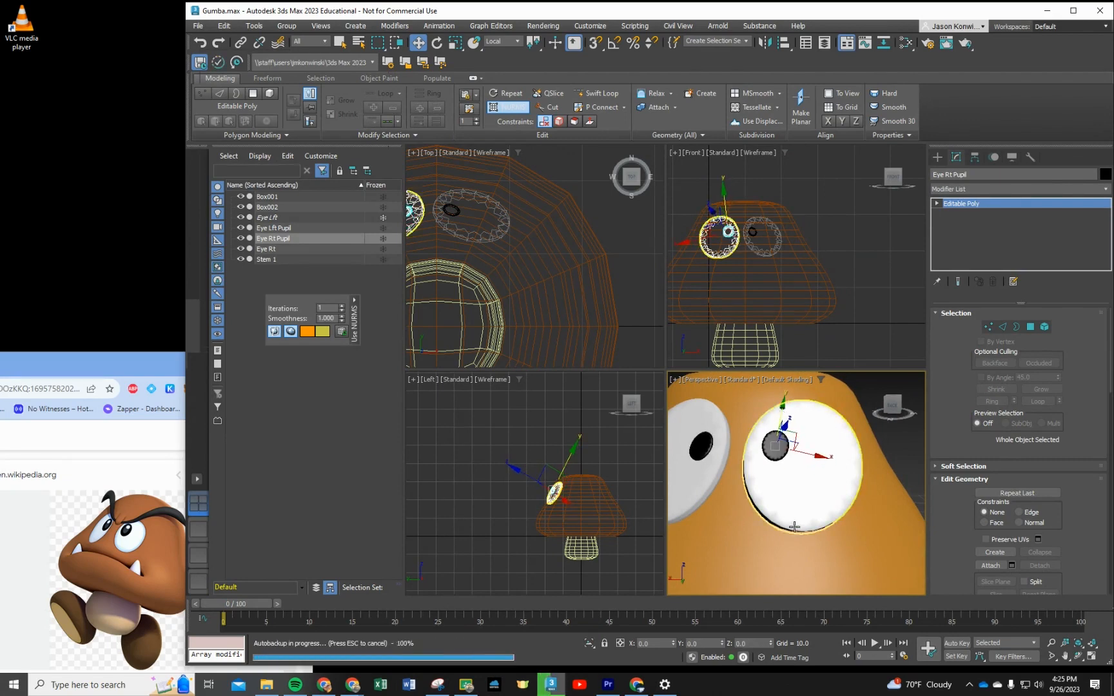
Step: Rotate Eye Rt Pupil about 5 degrees around the Y axis to align it with the right eye's surface
scroll(795, 528, "down", 1)
scroll(795, 529, "down", 1)
scroll(791, 541, "down", 2)
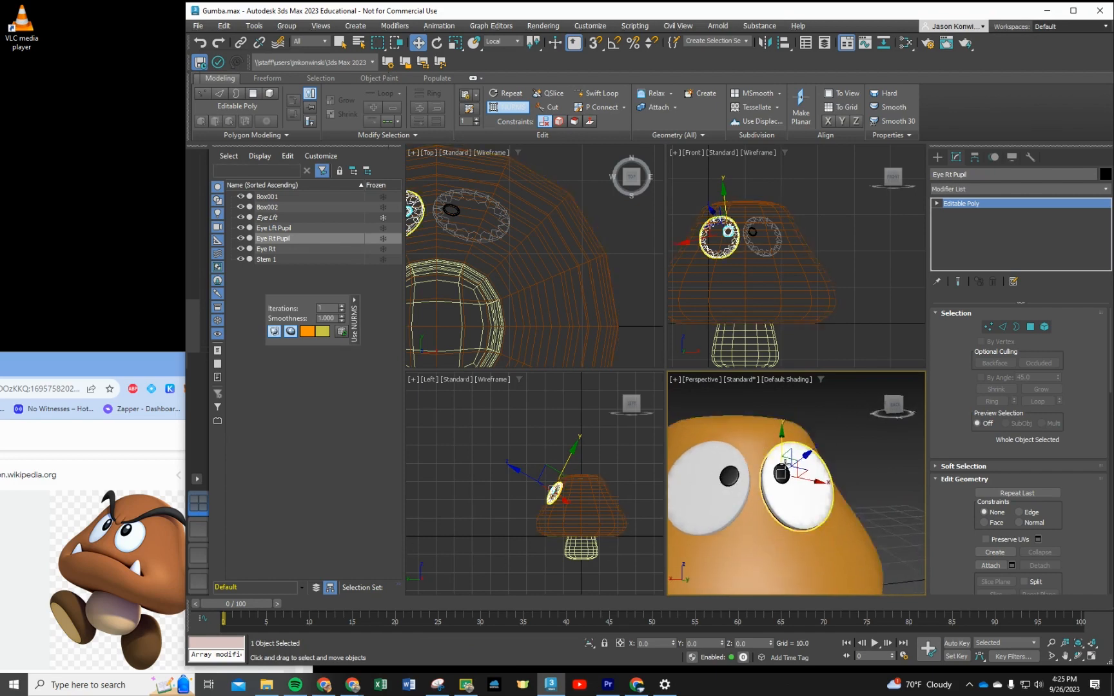
left_click(437, 43)
left_click_drag(752, 443, 742, 443)
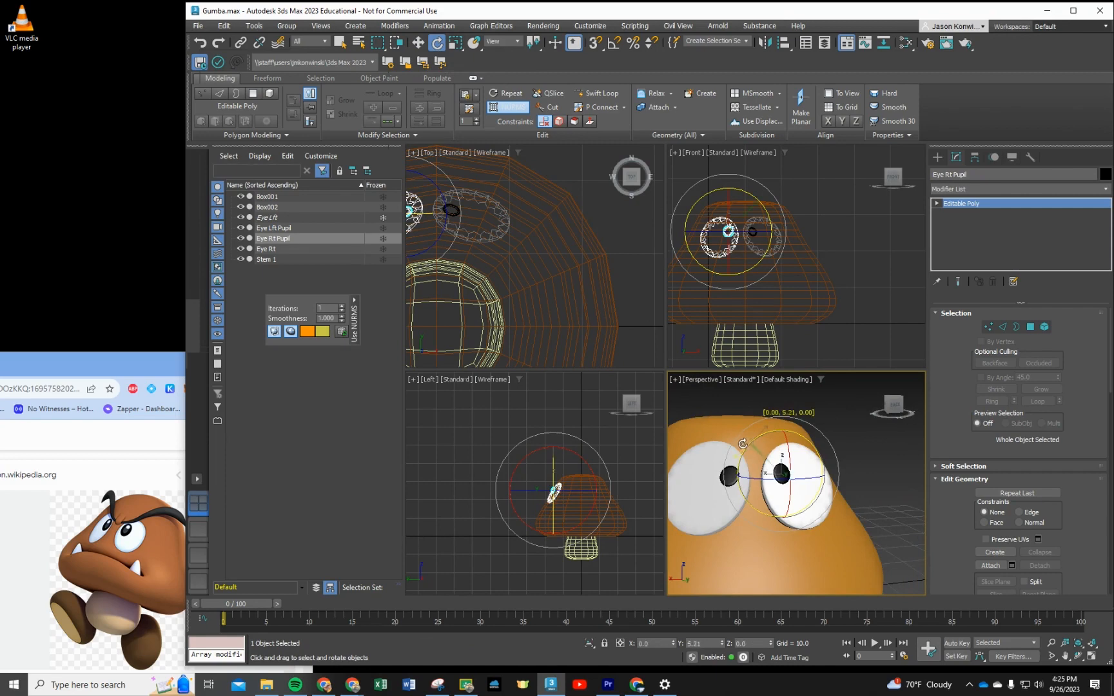
Step: Select the entire cap mesh, Box002, at Element sub-object level
left_click(742, 443)
key("5")
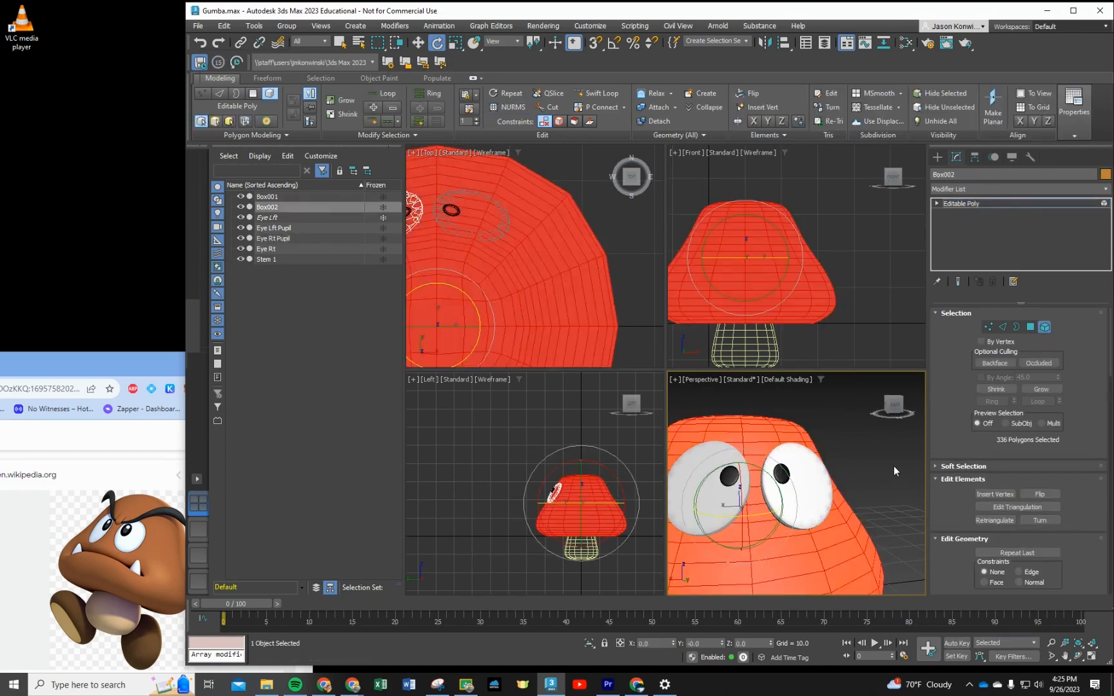
left_click(893, 465)
scroll(878, 513, "down", 5)
scroll(881, 524, "up", 3)
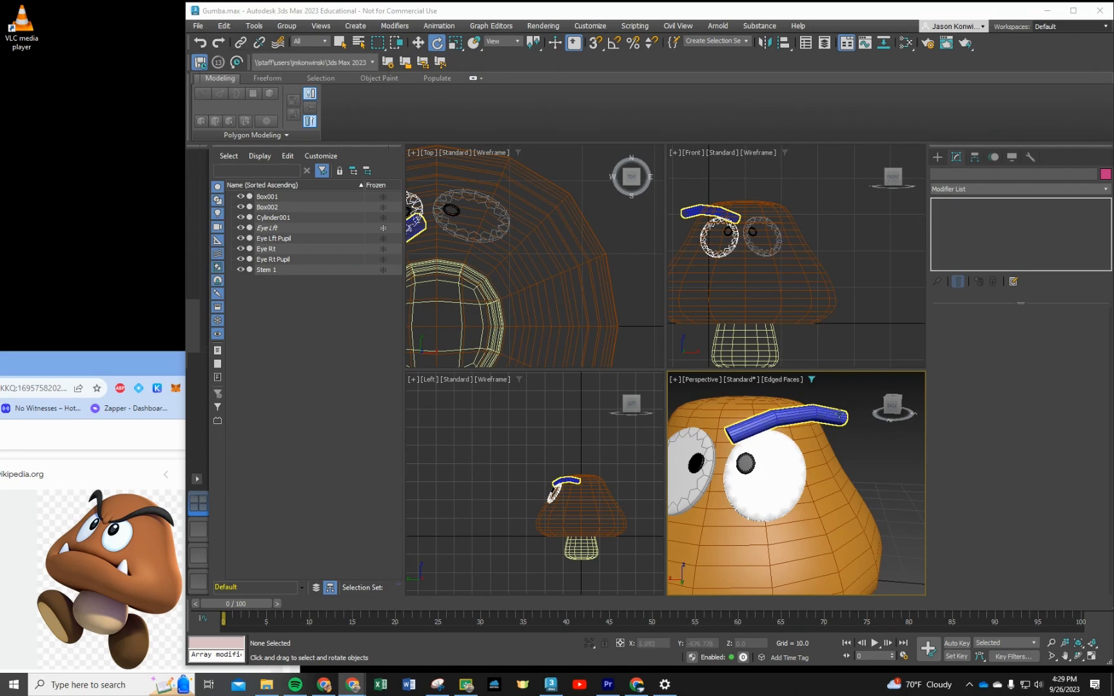
Step: Undo the blue eyebrow cylinder's bend, its rotations and its creation above the right eye
left_click(790, 412)
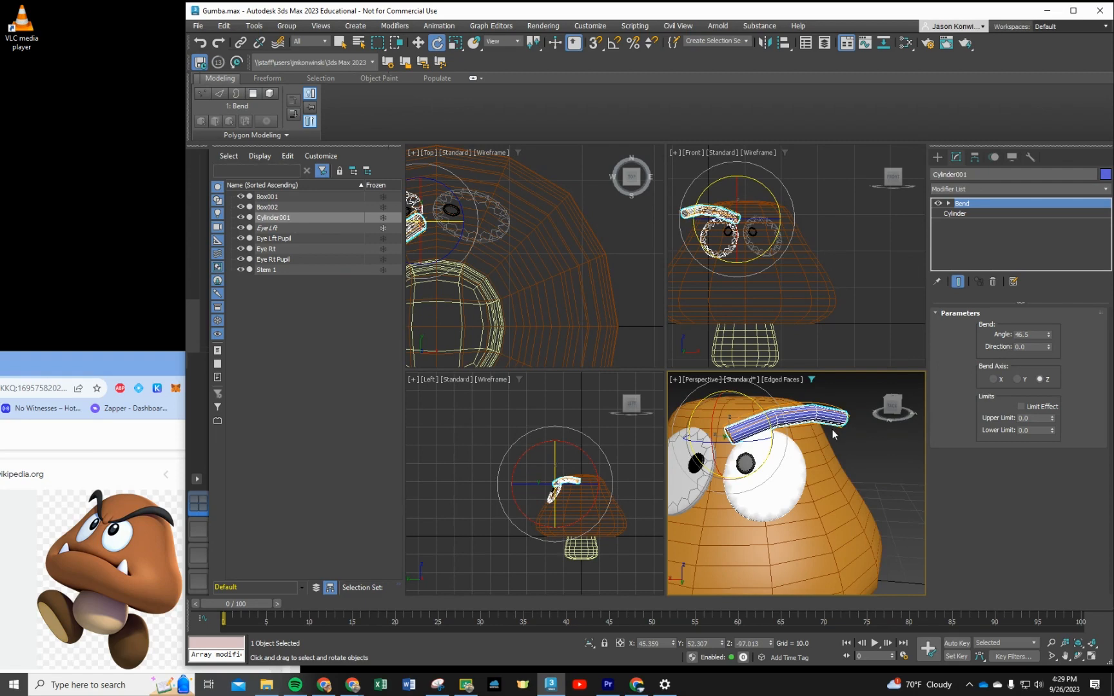
left_click(200, 42)
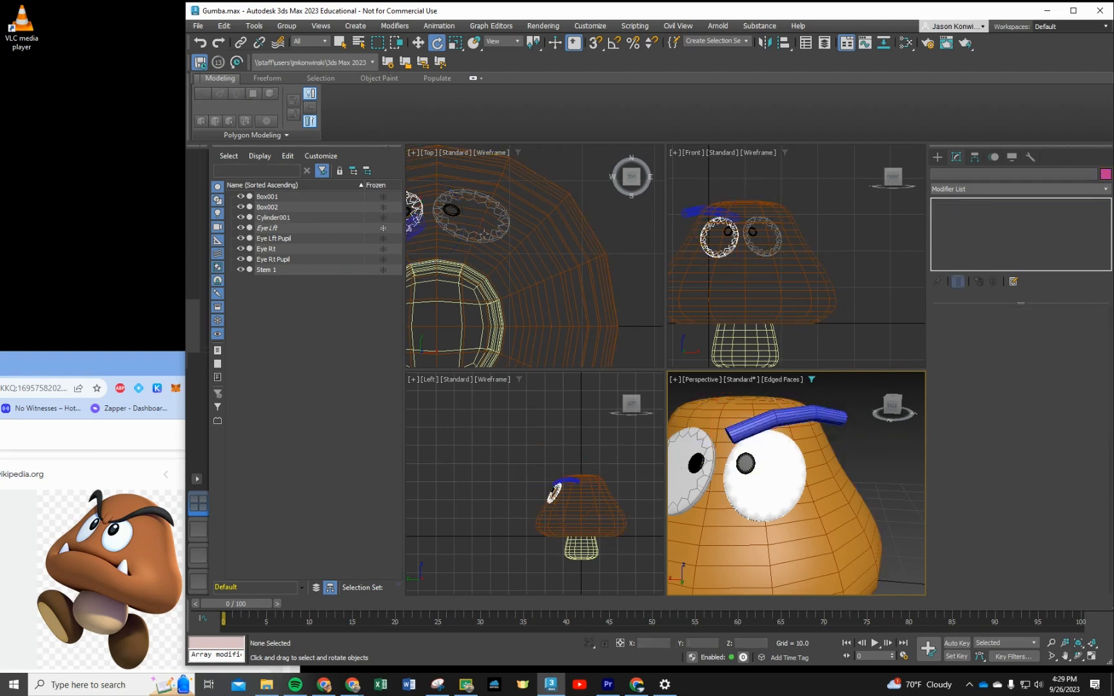
left_click(199, 43)
left_click(200, 43)
key("ctrl+z")
key("ctrl+z")
key("ctrl+z")
key("ctrl+z")
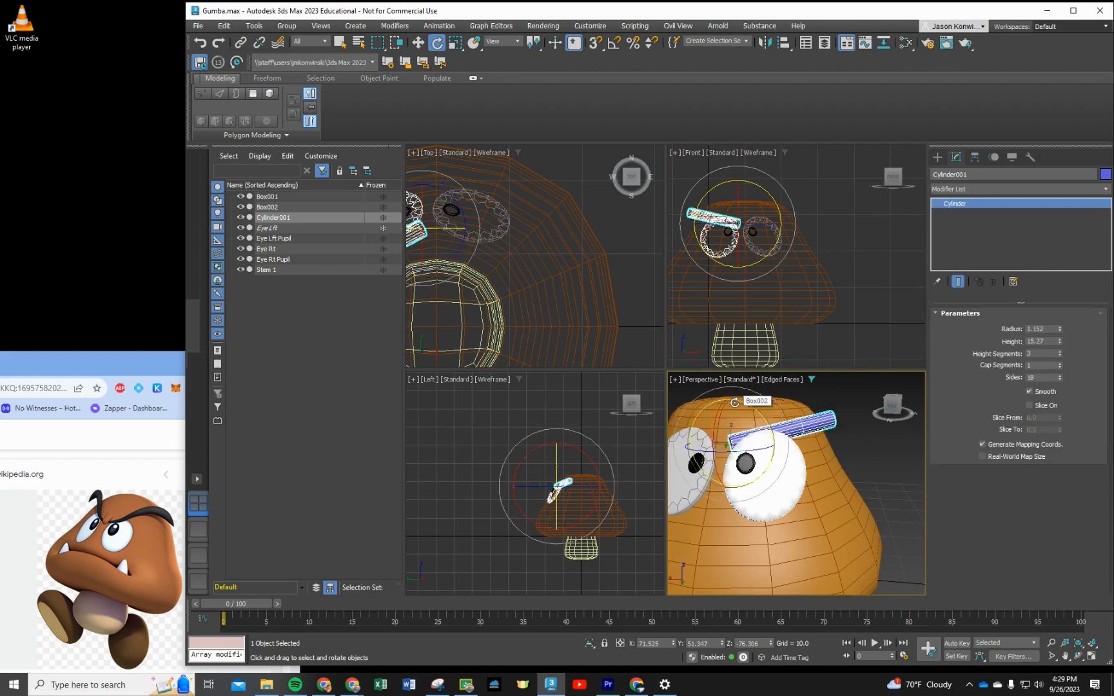
key("ctrl+z")
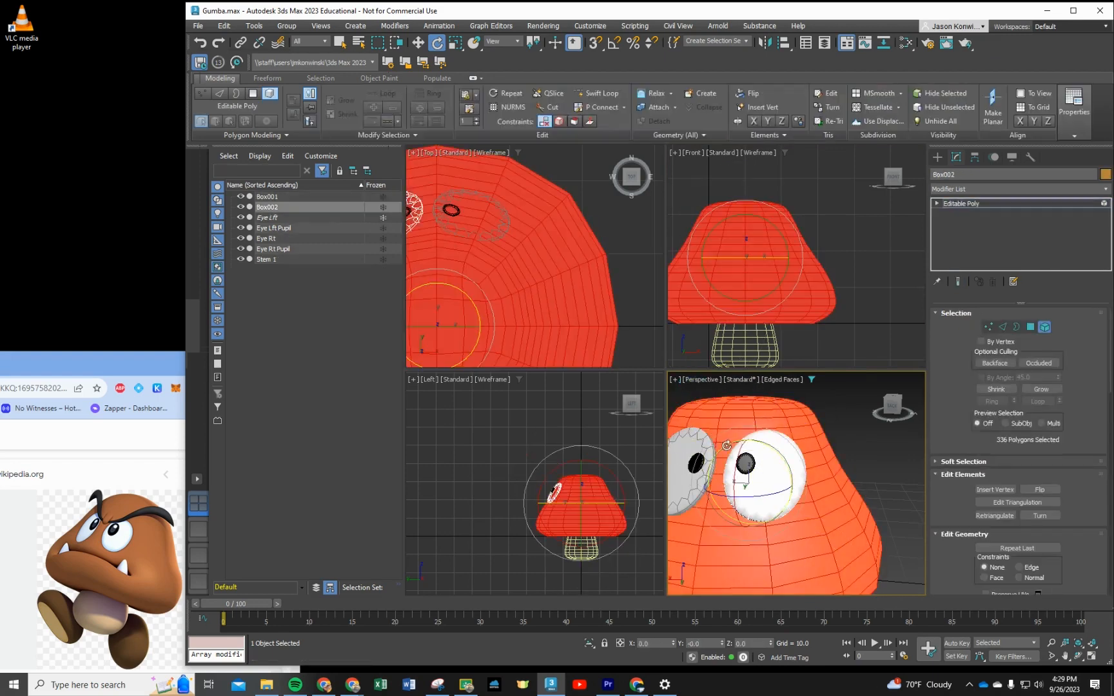
key("ctrl+z")
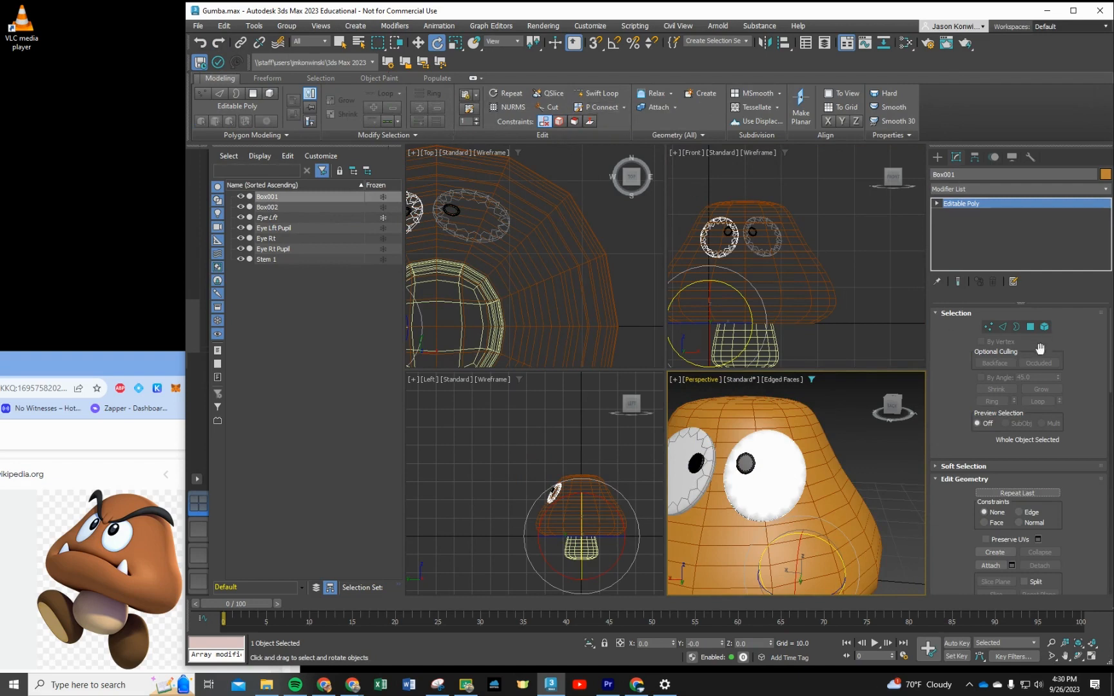
Step: Create a cylinder with AutoGrid on the cap between the eyes, about 0.93 in radius and 24.9 in height
left_click(937, 157)
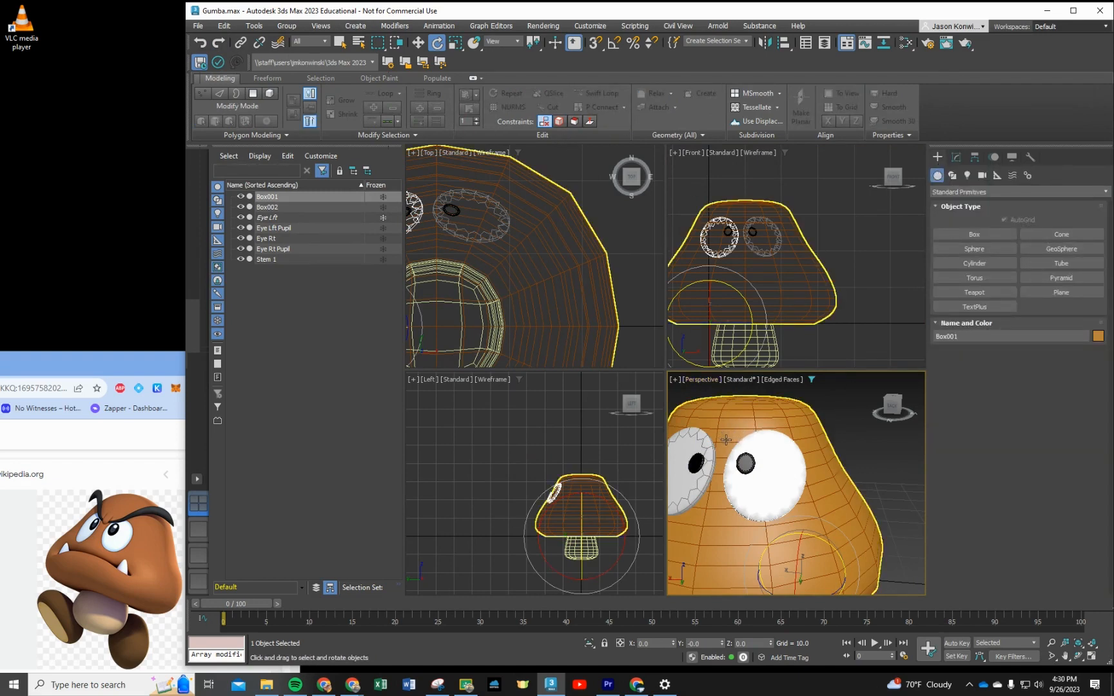
left_click(726, 440)
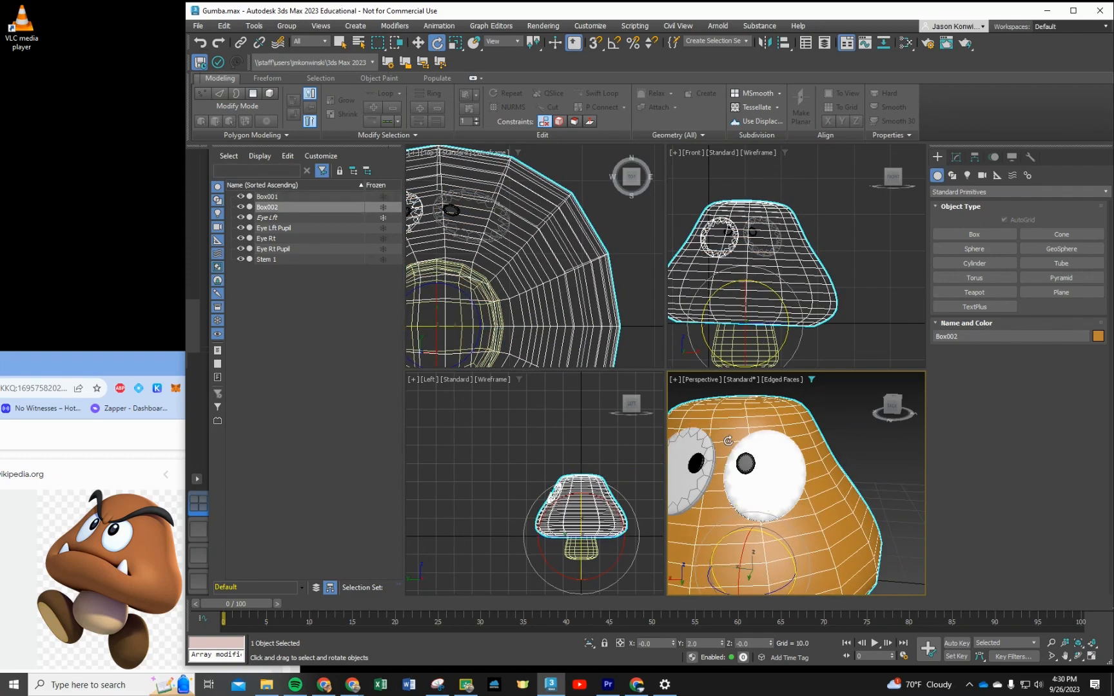
key("ctrl+z")
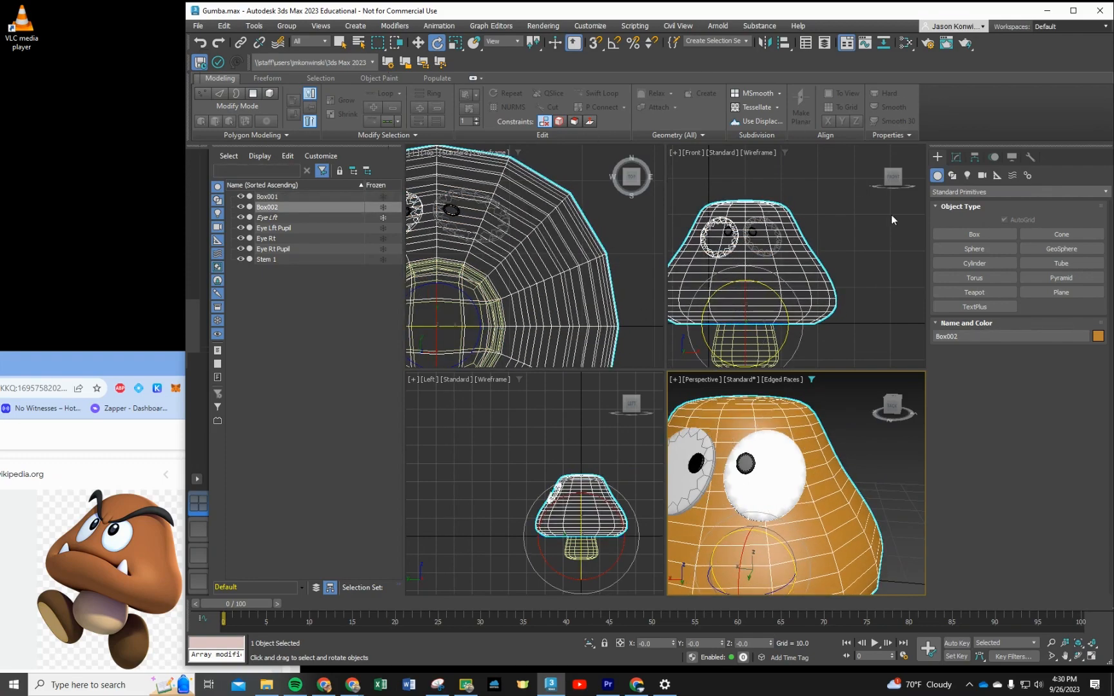
left_click(974, 263)
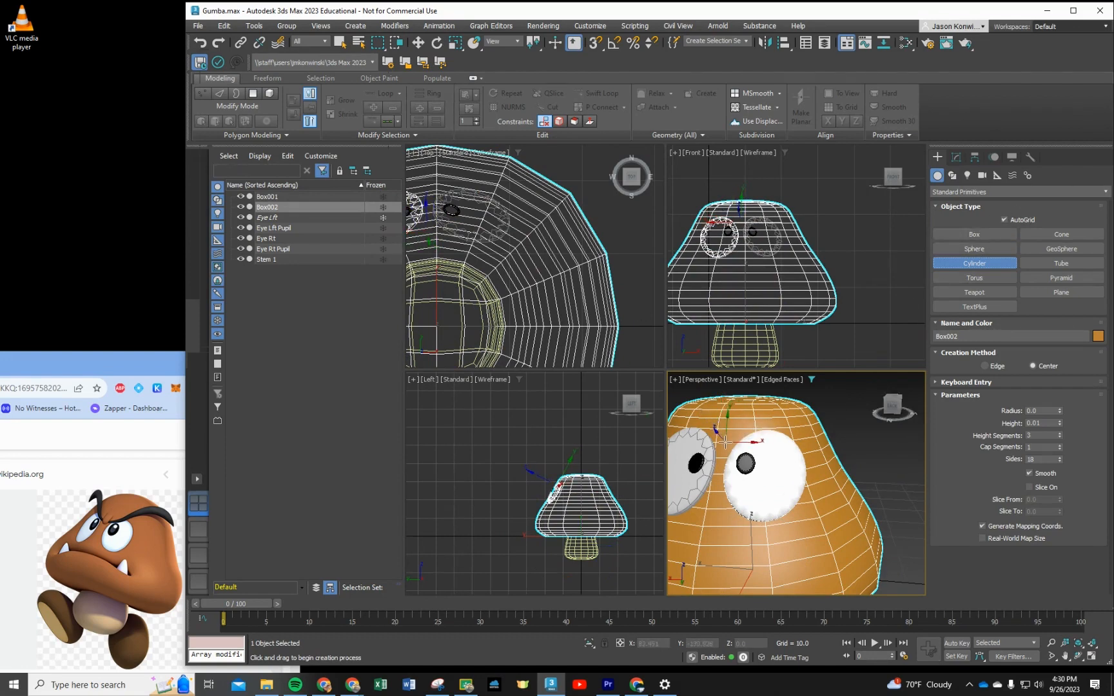
left_click_drag(716, 428, 723, 439)
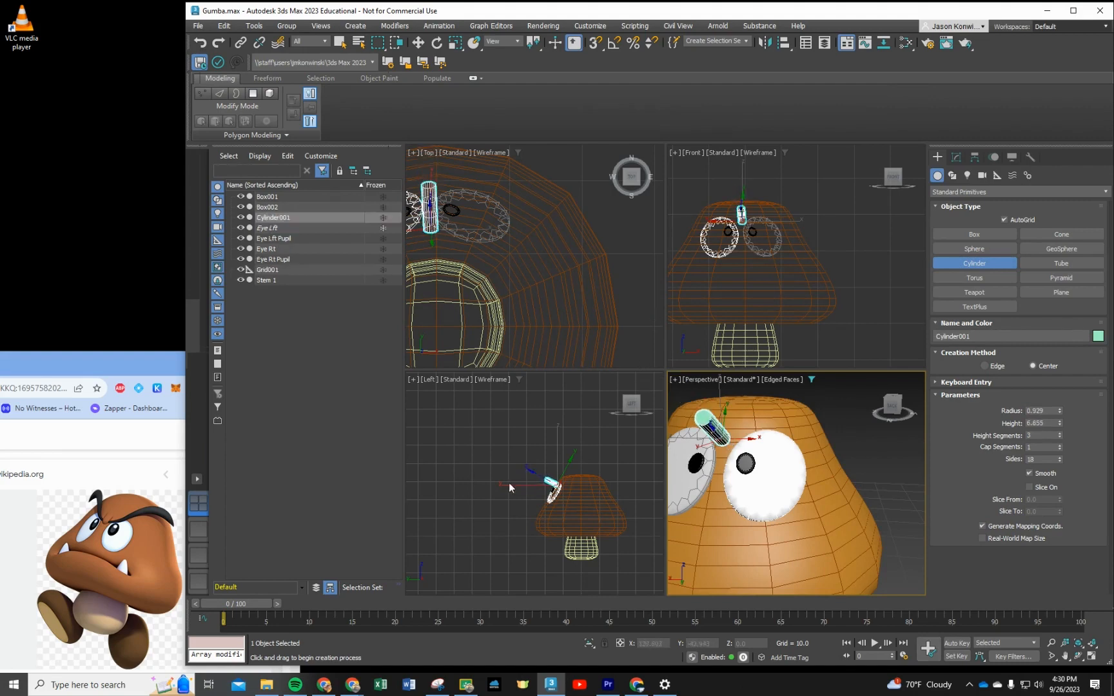
left_click(465, 355)
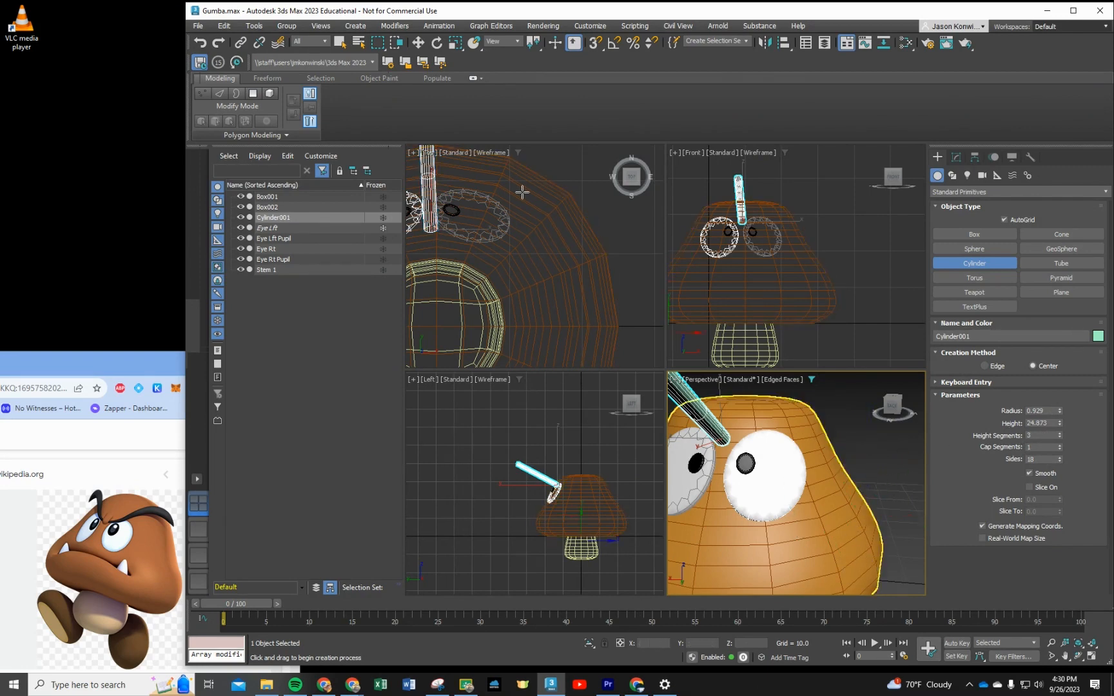
Step: Rotate the cylinder so that it slants upward and outward above the right eye as an eyebrow
left_click(437, 44)
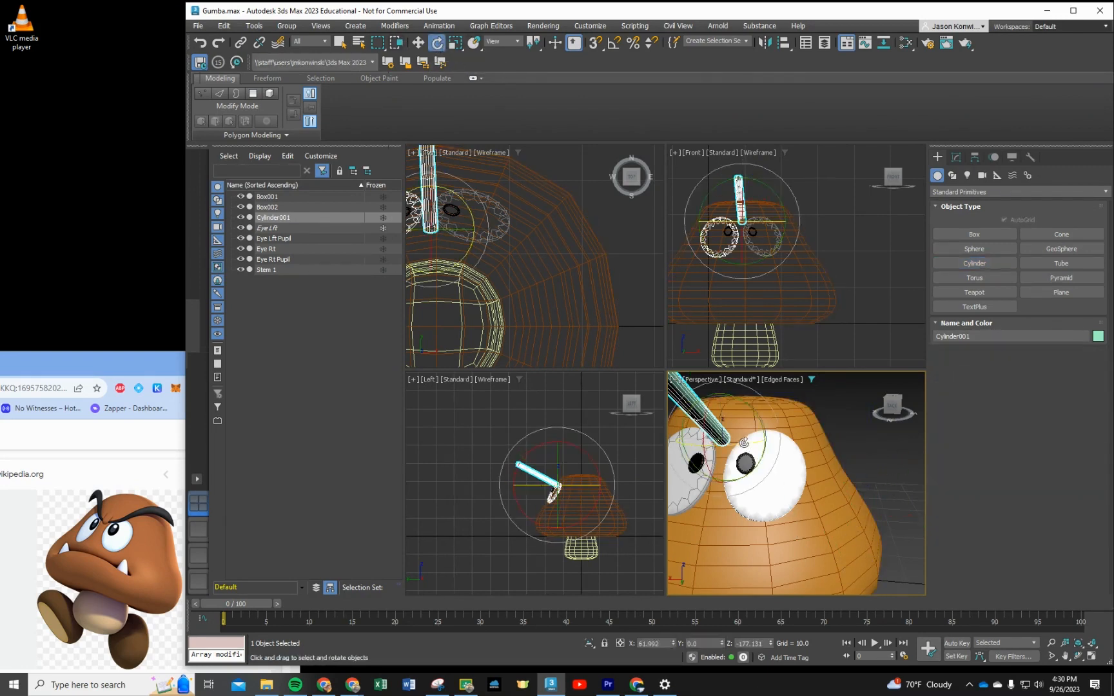
left_click_drag(737, 445, 848, 418)
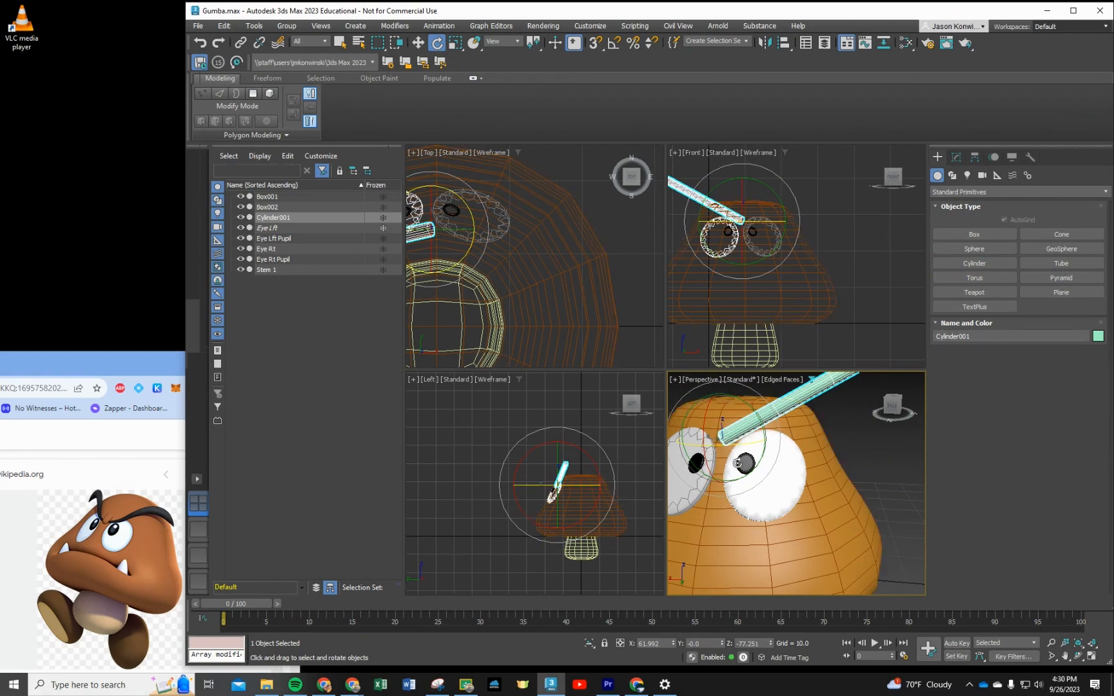
scroll(813, 429, "up", 2)
scroll(813, 451, "down", 5)
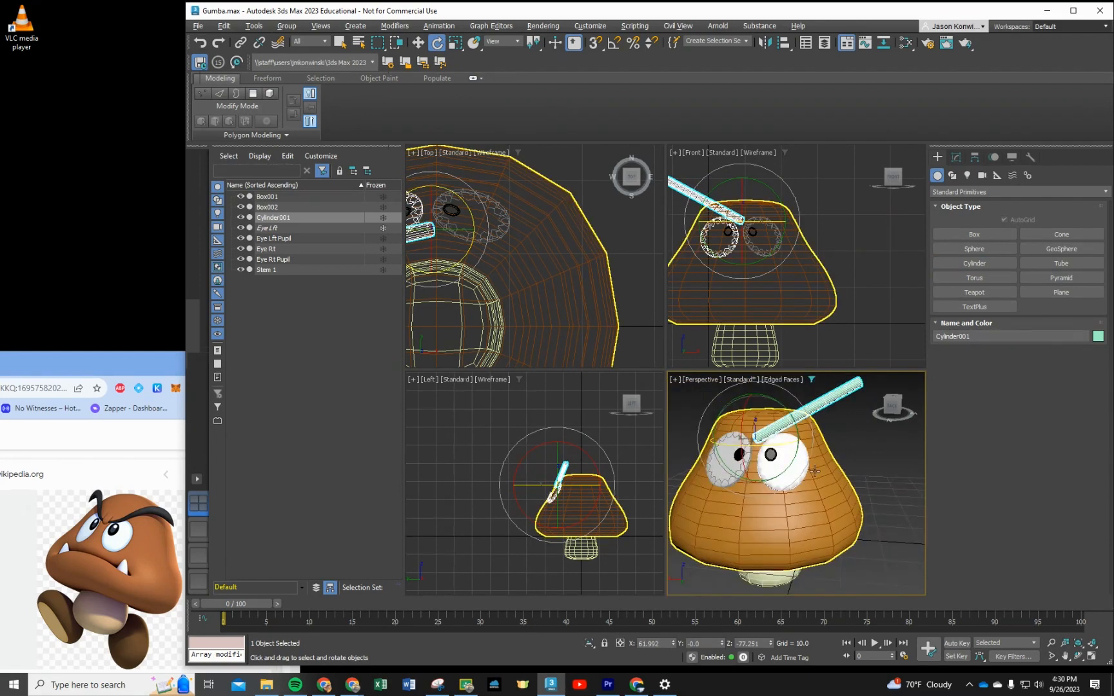
middle_click_drag(815, 471, 788, 458, "alt")
mouse_move(784, 465)
left_mouse_down()
mouse_move(794, 426)
mouse_move(785, 466)
left_mouse_up()
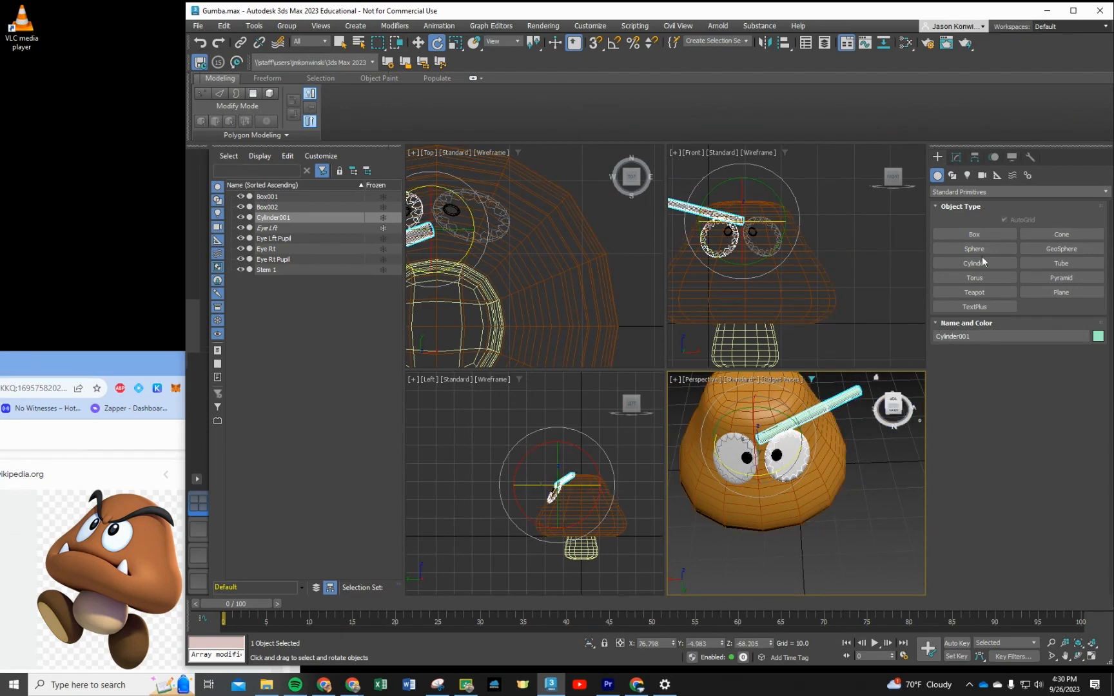
Step: Add a Bend modifier to the eyebrow cylinder and set its angle to 54.5 on the Z axis
left_click(958, 158)
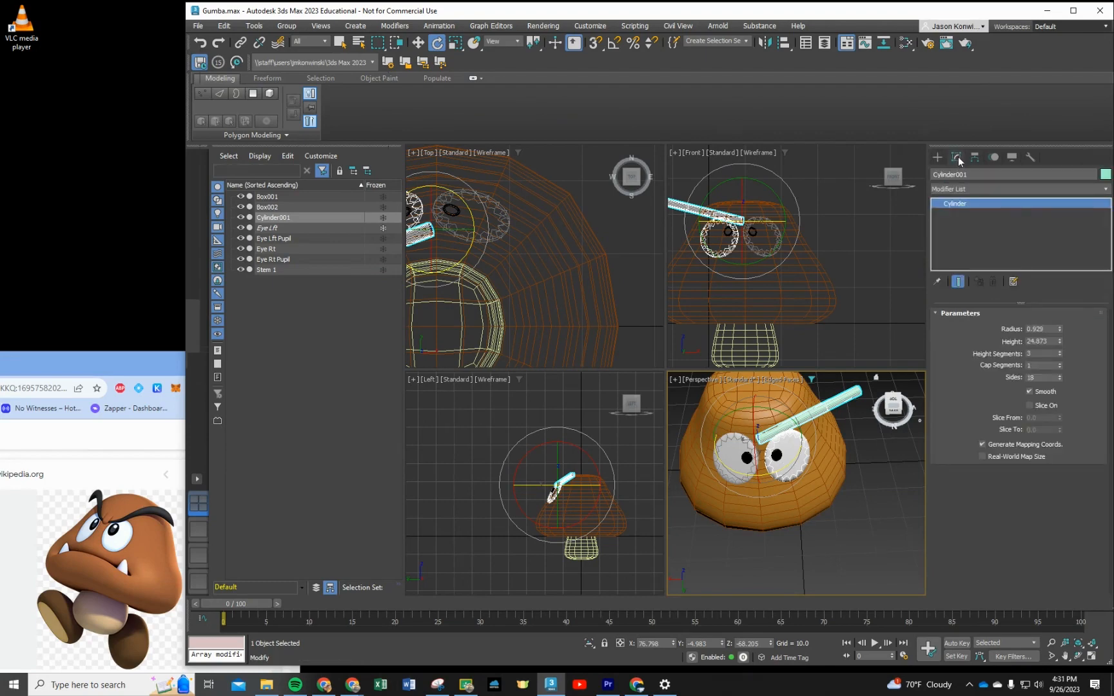
left_click(964, 189)
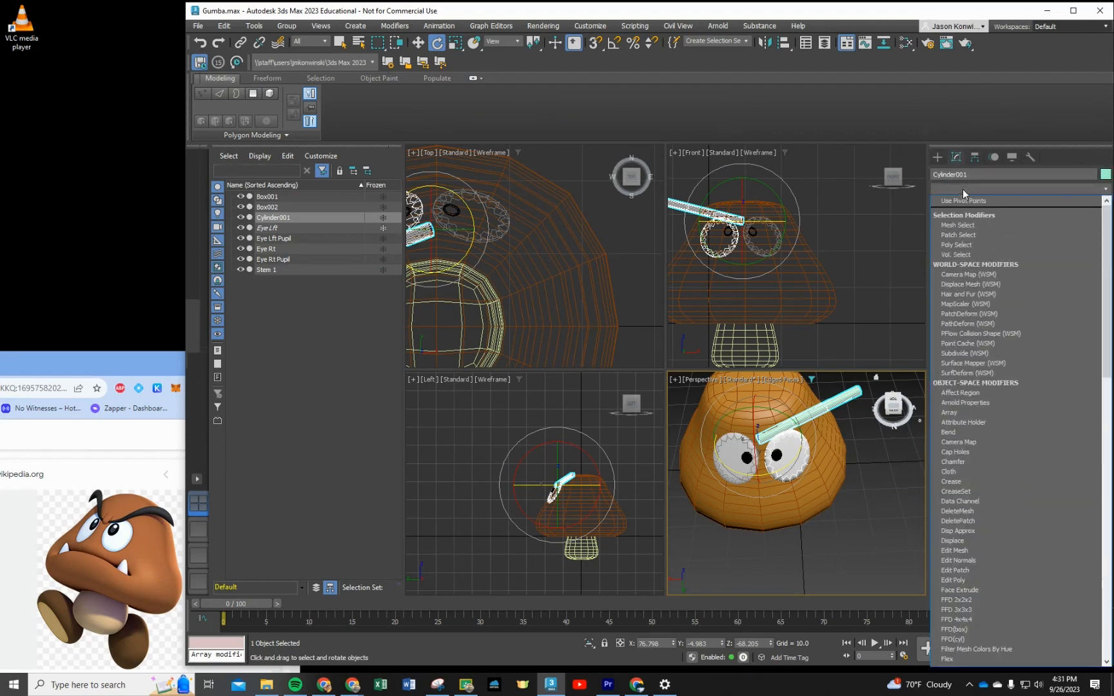
scroll(952, 416, "down", 3)
left_click(958, 354)
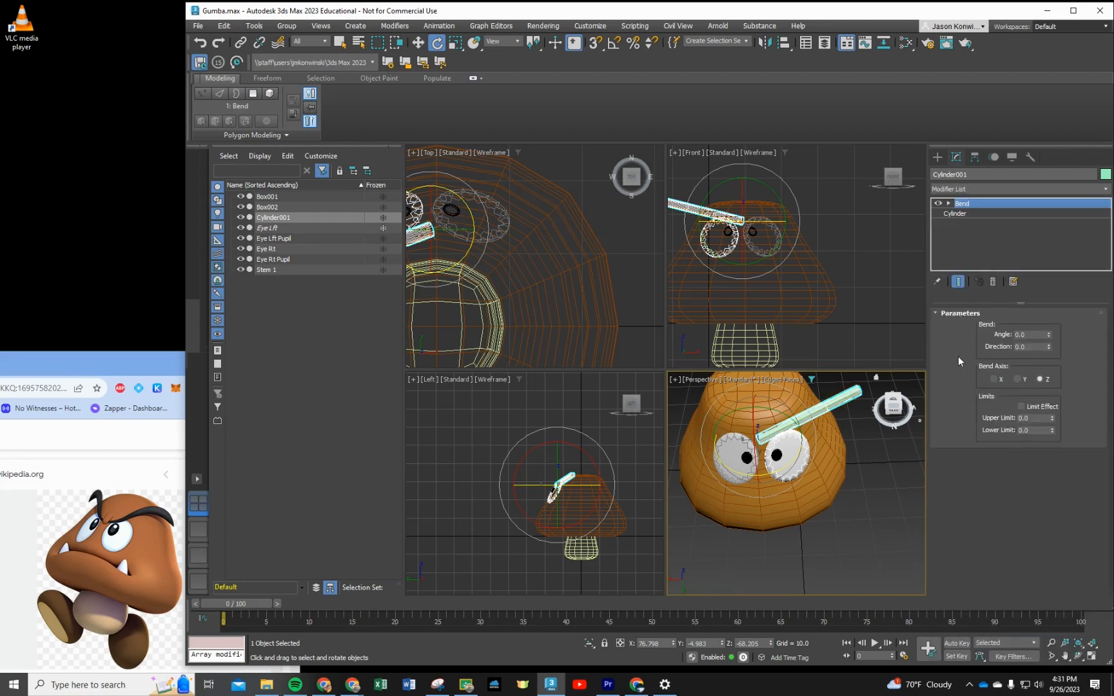
left_click_drag(1049, 338, 1032, 271)
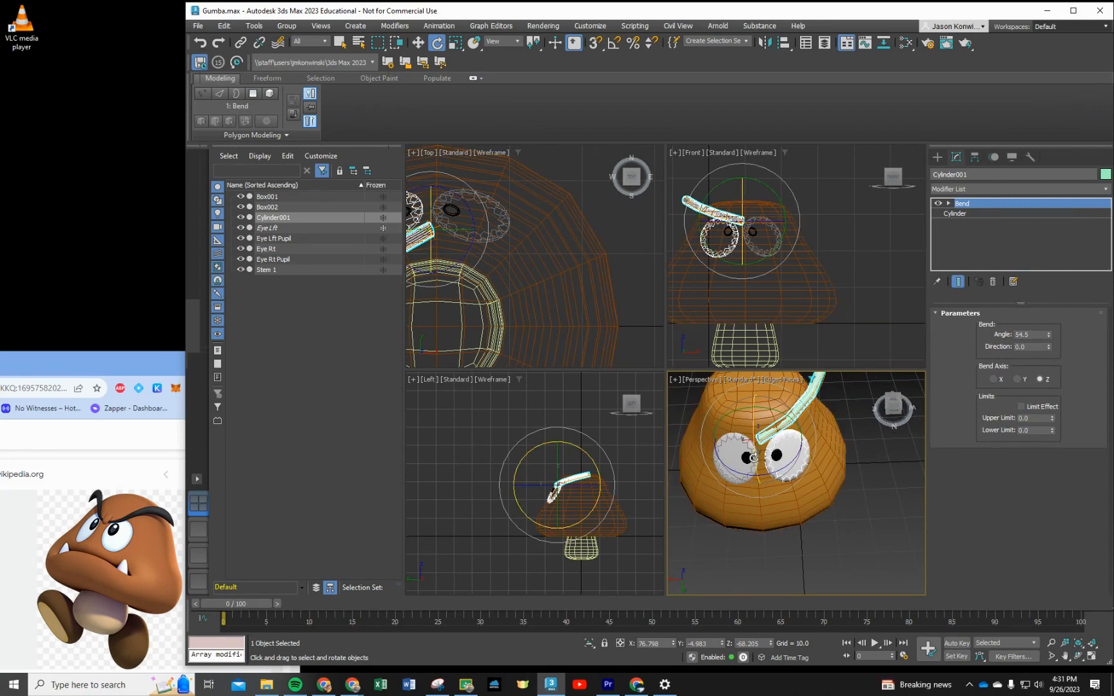
Step: Rotate the bent eyebrow so that it arches over the top of the right eye and follows the cap's surface
left_click_drag(753, 458, 756, 400)
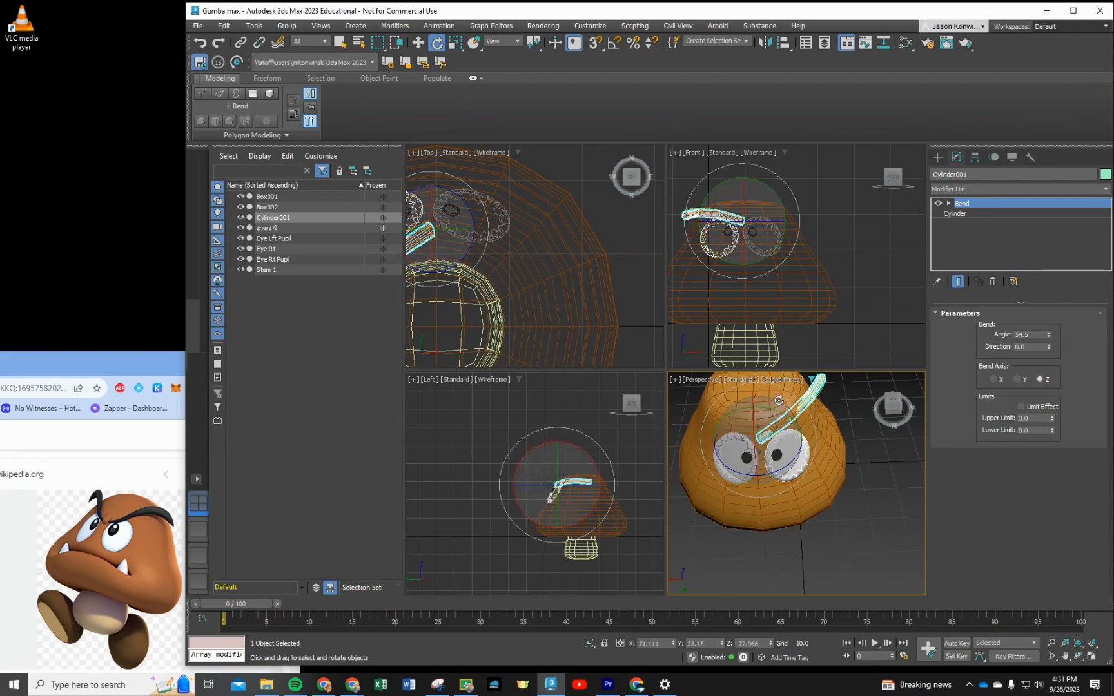
left_click(792, 474)
left_click(814, 384)
middle_click_drag(751, 535, 753, 489, "alt")
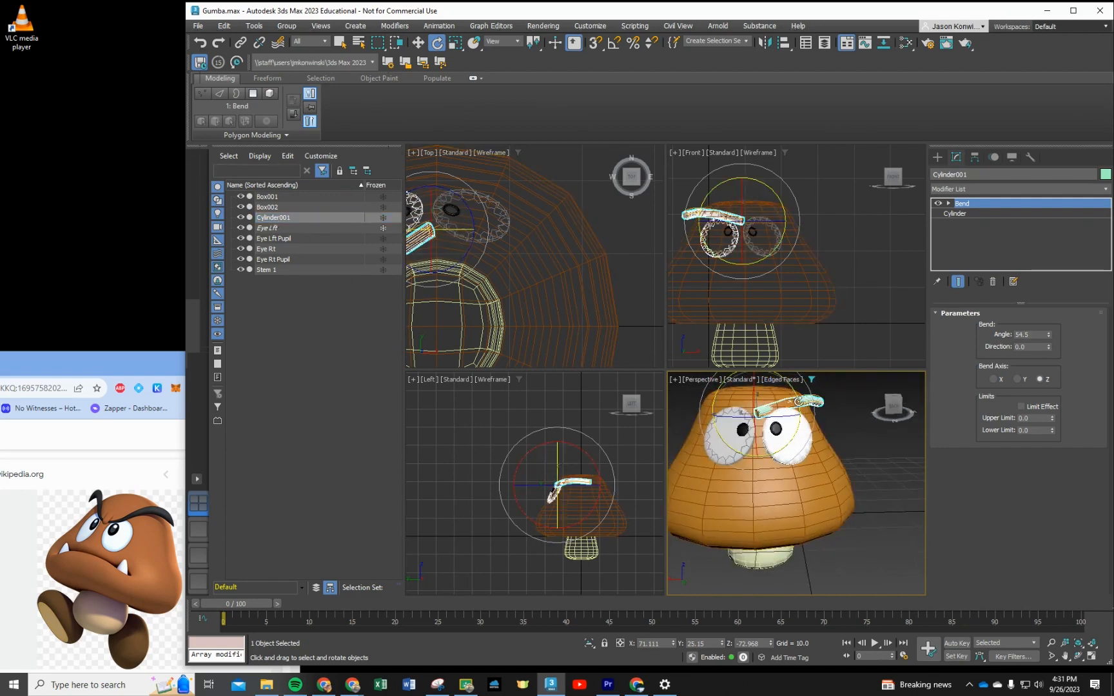
left_click_drag(792, 415, 784, 416)
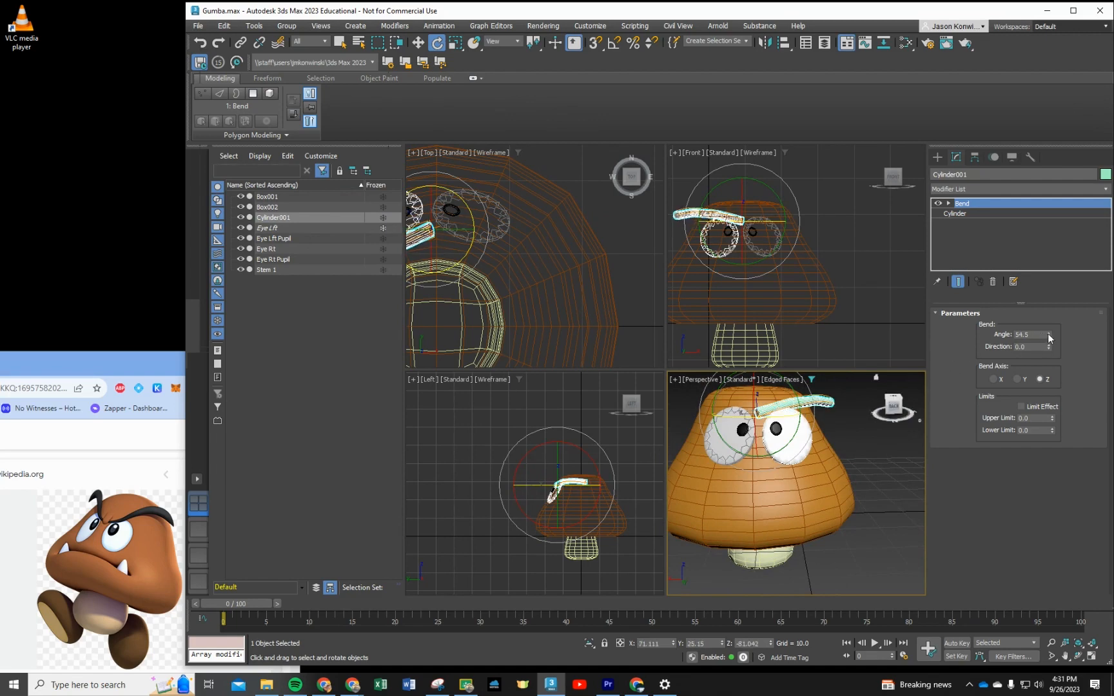
Step: Increase the eyebrow's bend angle to 78.5 and rotate it about 11 degrees around Y to raise its outer end
left_click_drag(1049, 338, 1055, 319)
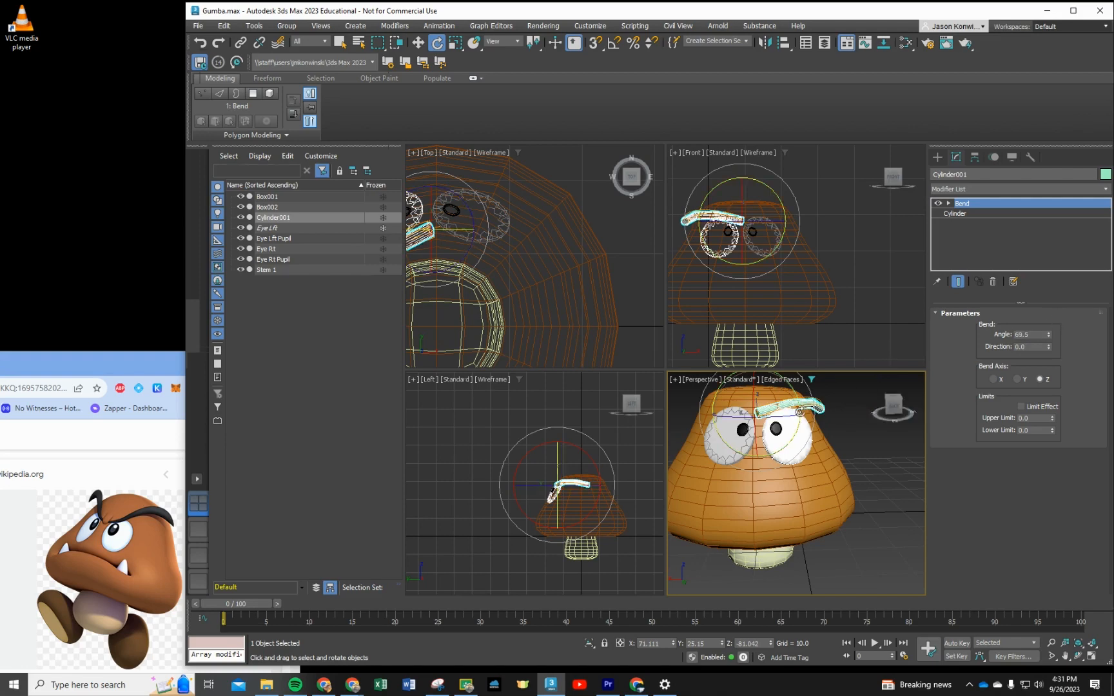
mouse_move(798, 415)
left_mouse_down()
mouse_move(799, 392)
mouse_move(801, 401)
left_mouse_up()
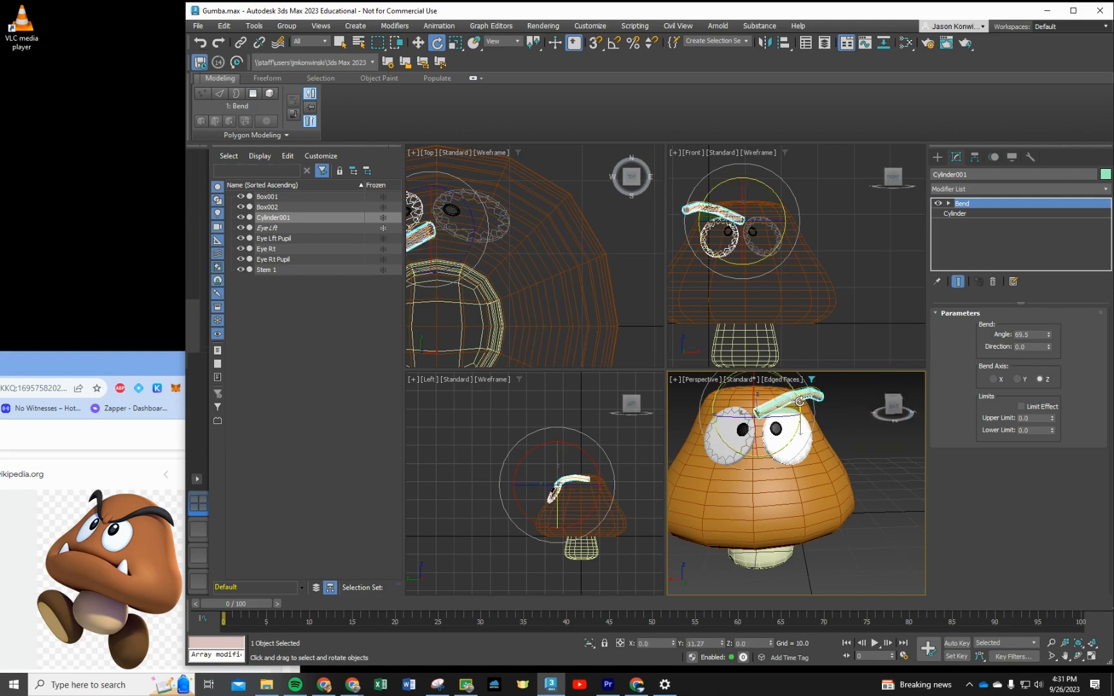
left_click_drag(1049, 336, 1058, 325)
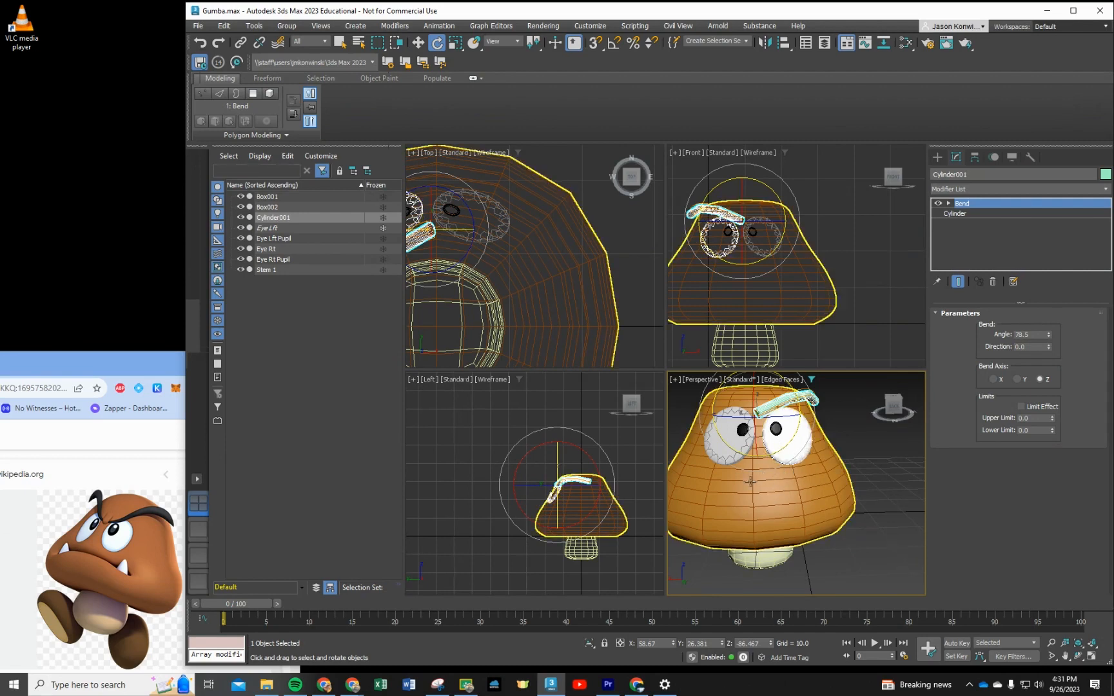
Step: Convert the bent eyebrow cylinder to Editable Poly and maximize the Perspective viewport
middle_click_drag(785, 477, 790, 532, "alt")
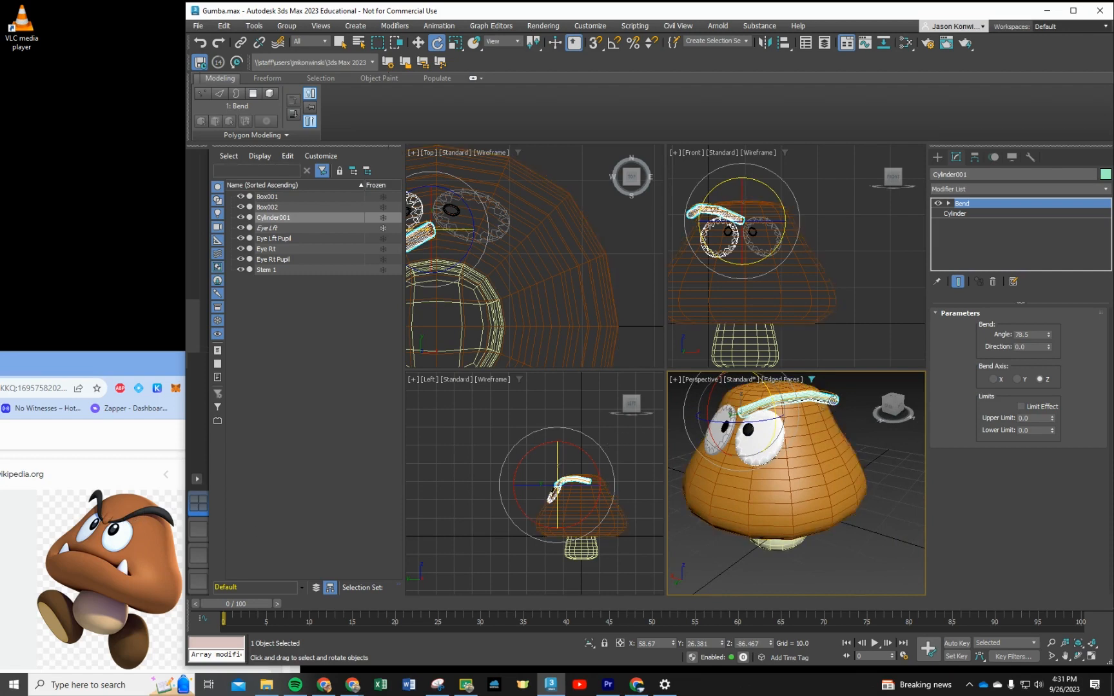
right_click(833, 398)
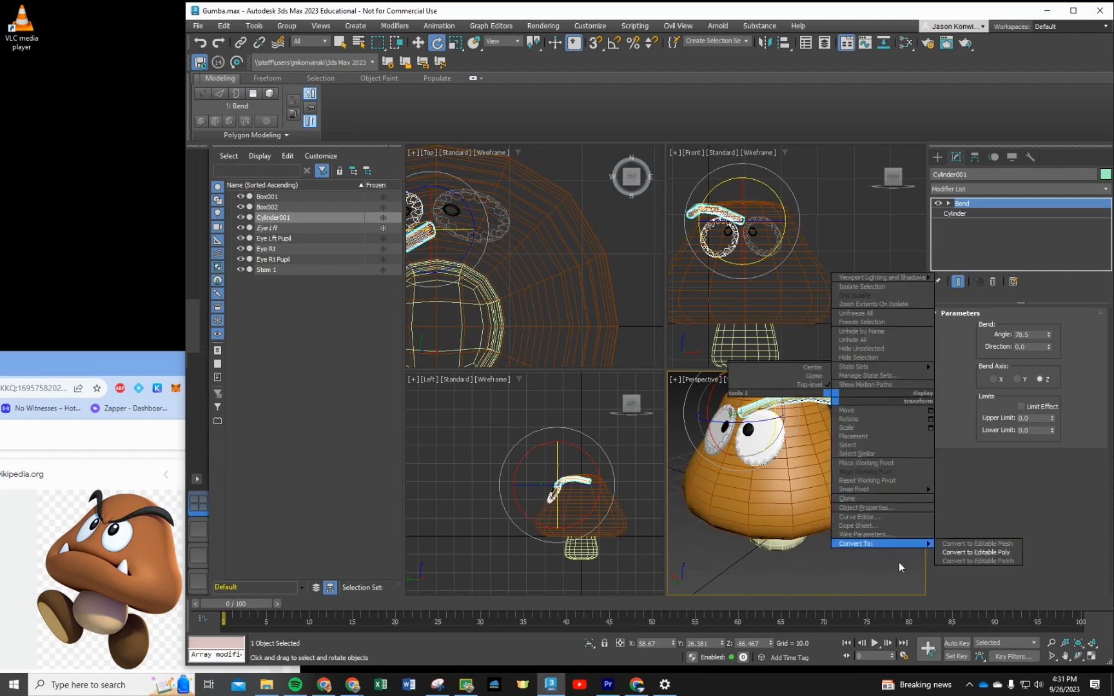
left_click(976, 553)
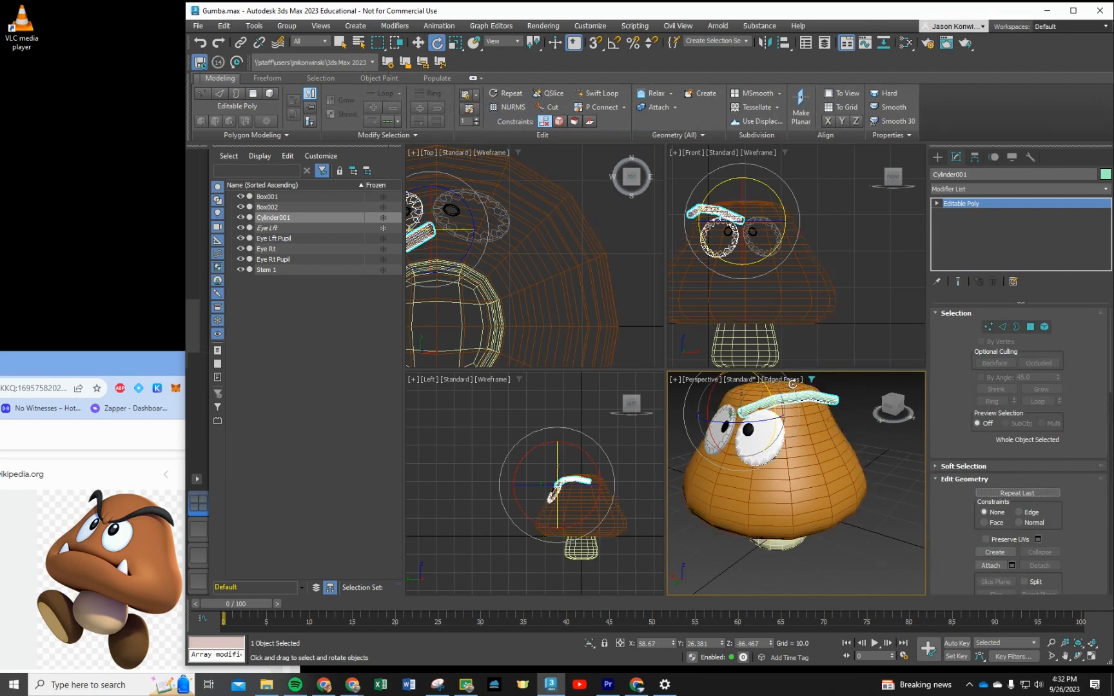
scroll(699, 382, "up", 3)
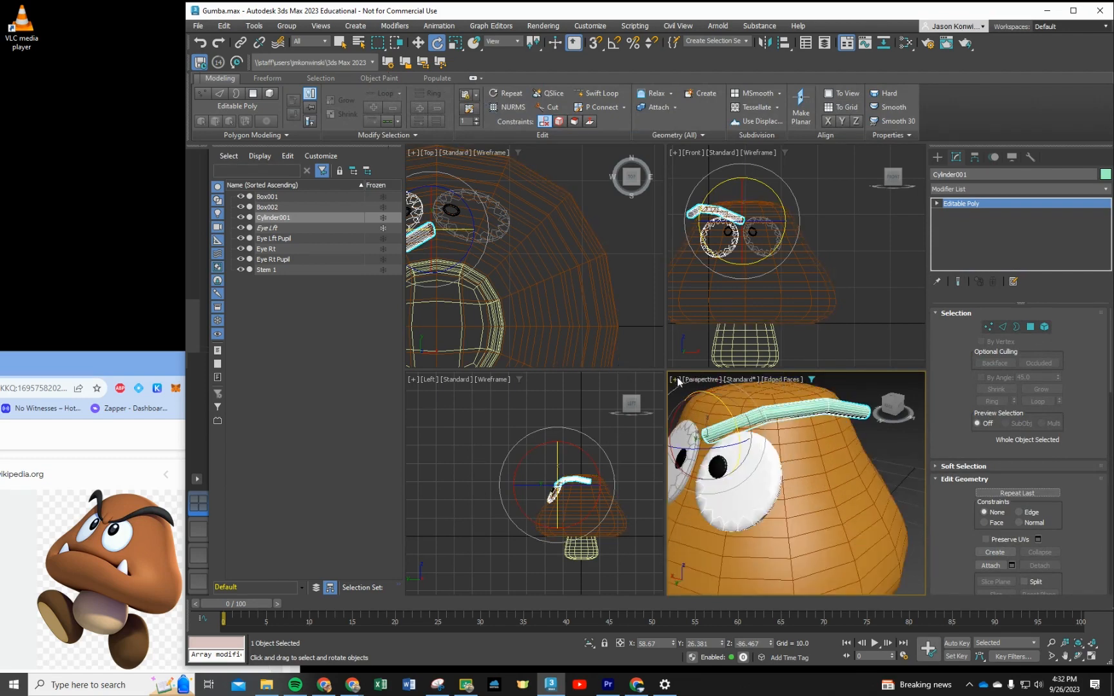
left_click(675, 379)
left_click(682, 388)
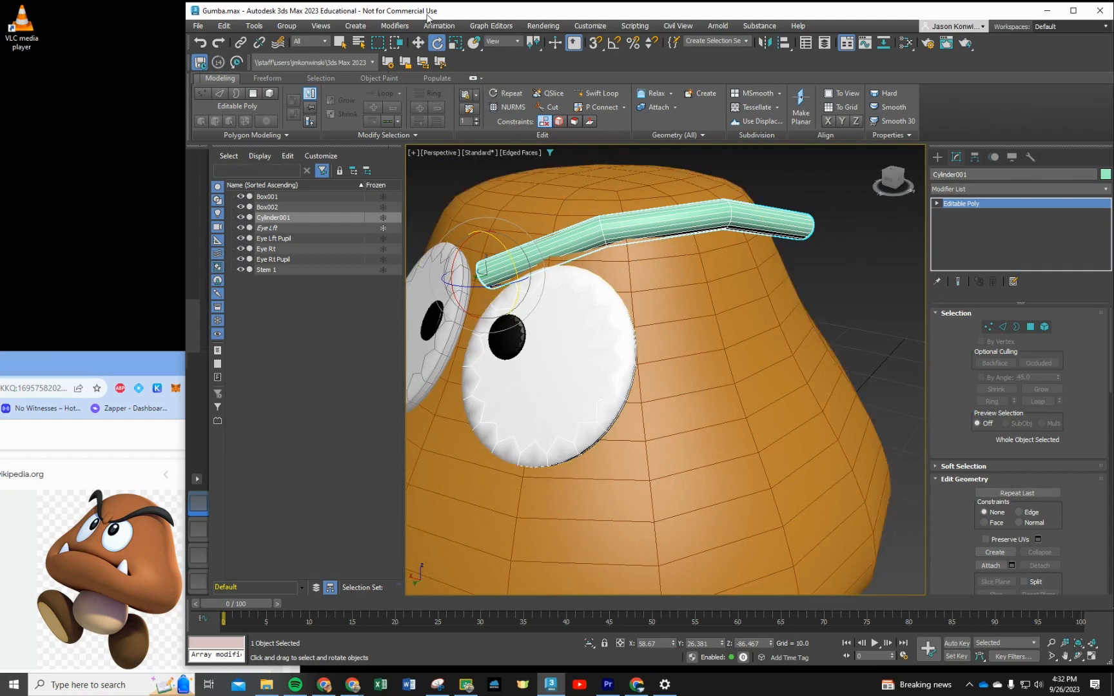
Step: Try to scale down the edge loop around the eyebrow's outer end cap, selected with Loop Cylinder Ends
left_click(423, 43)
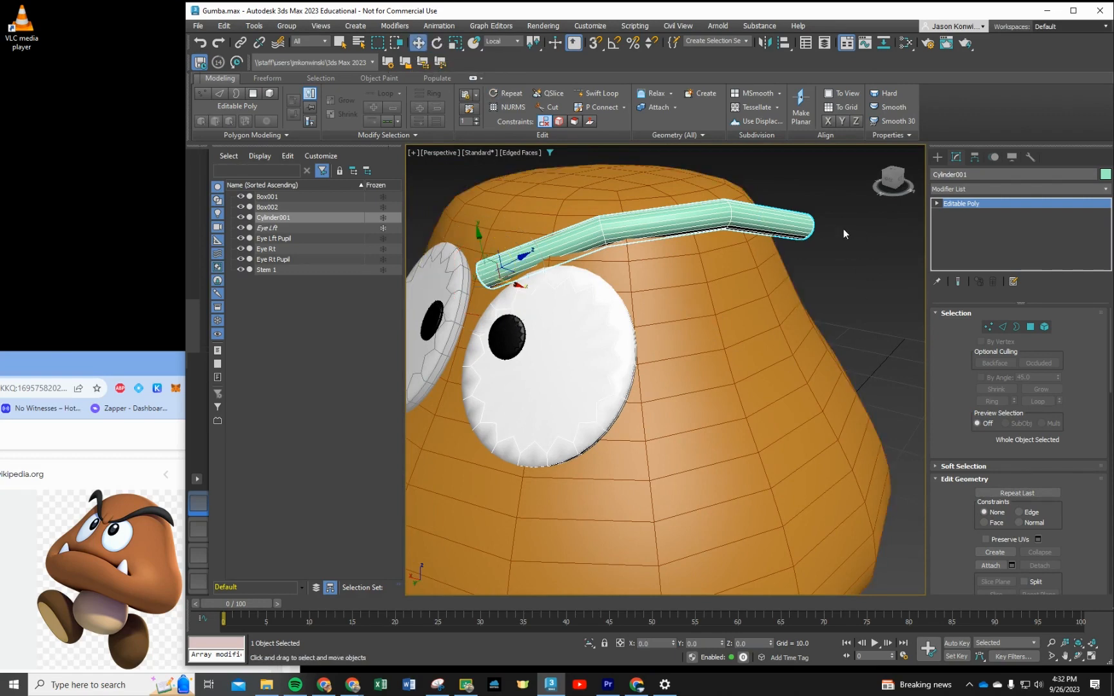
left_click(1003, 327)
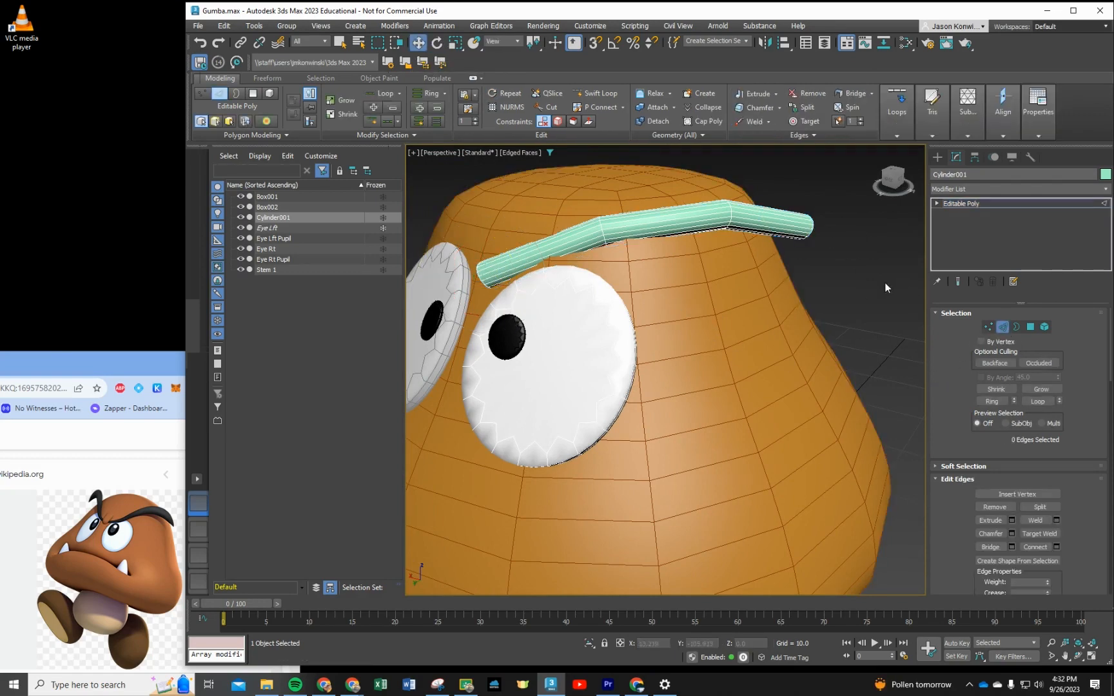
left_click(813, 223)
scroll(812, 250, "up", 6)
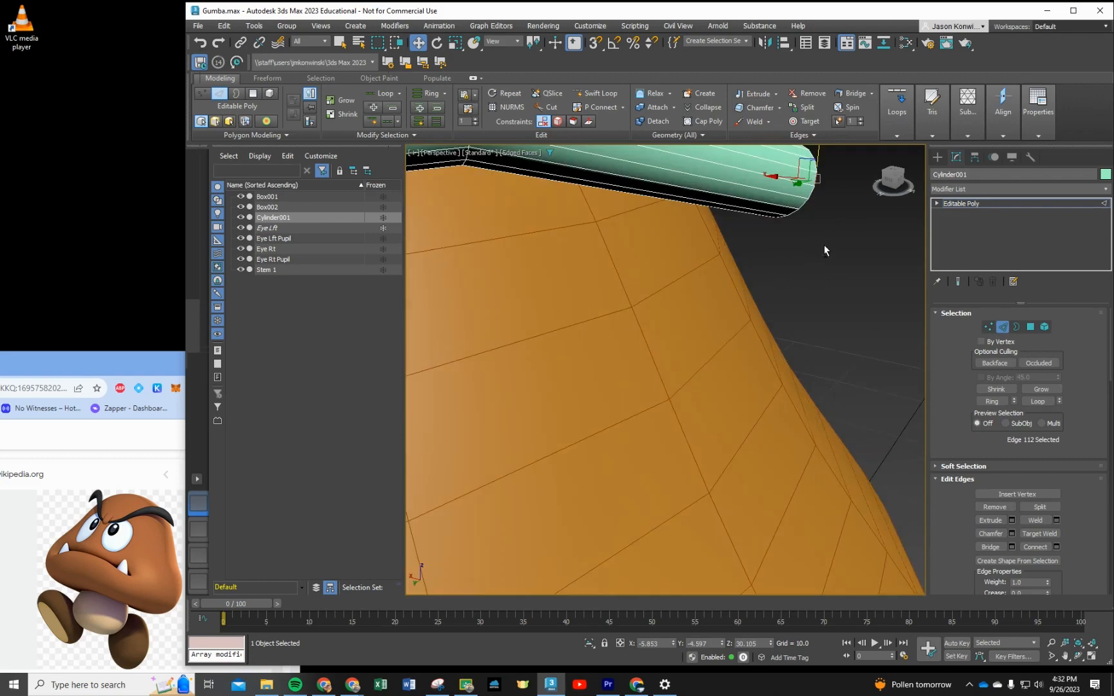
middle_click_drag(791, 284, 730, 207, "alt")
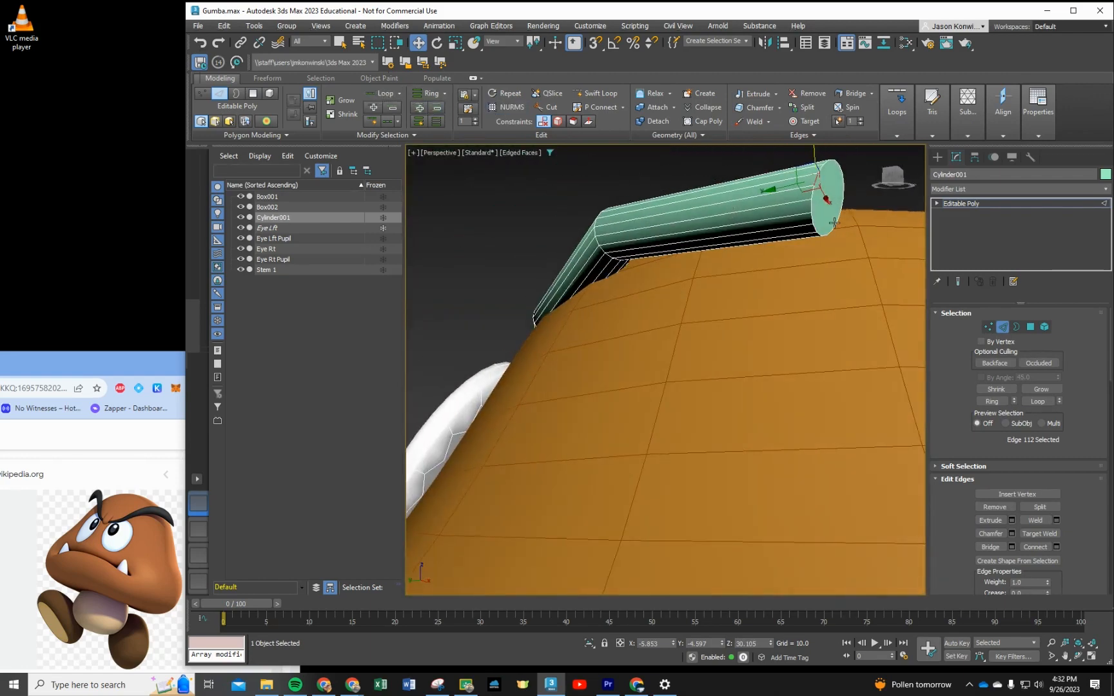
left_click(400, 93)
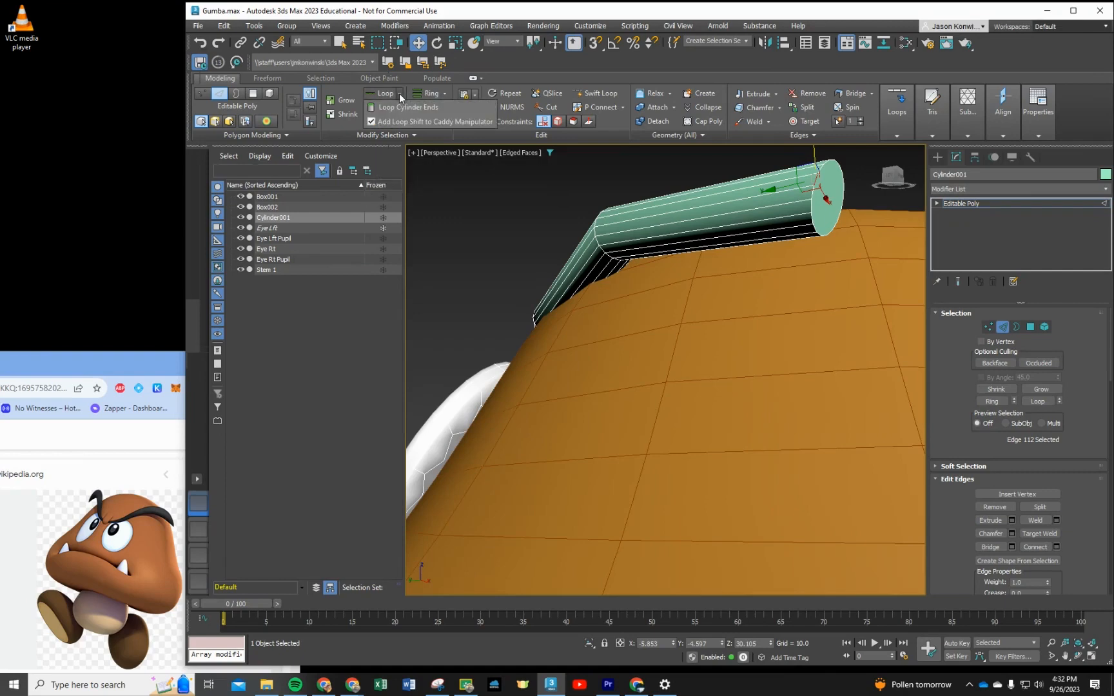
left_click(399, 107)
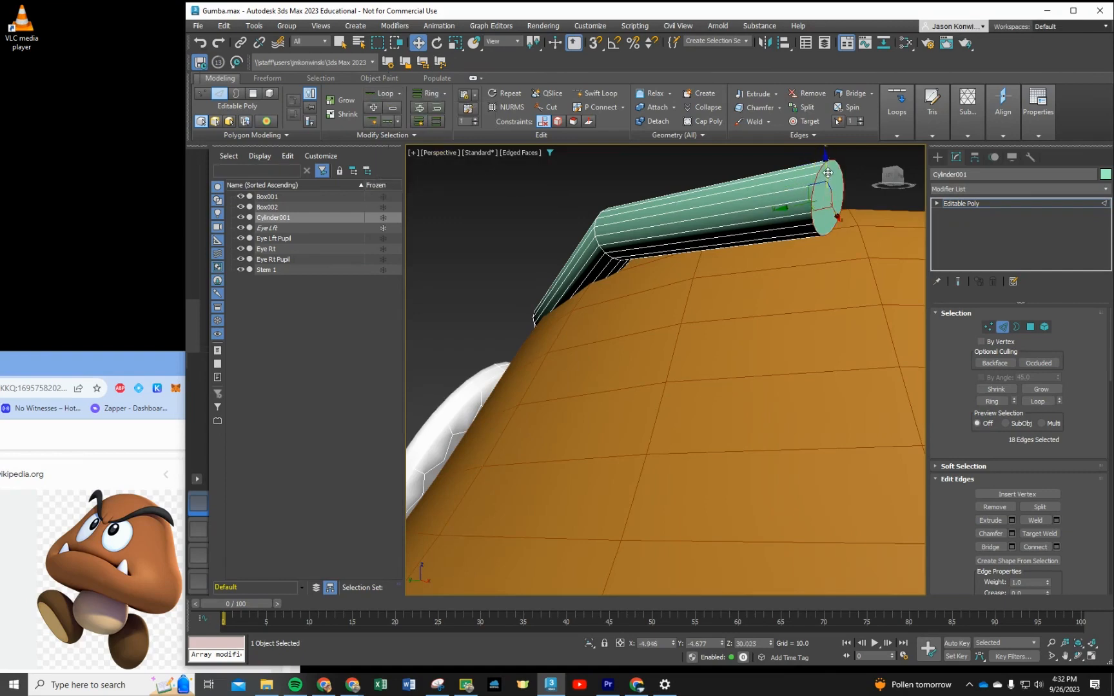
left_click(455, 44)
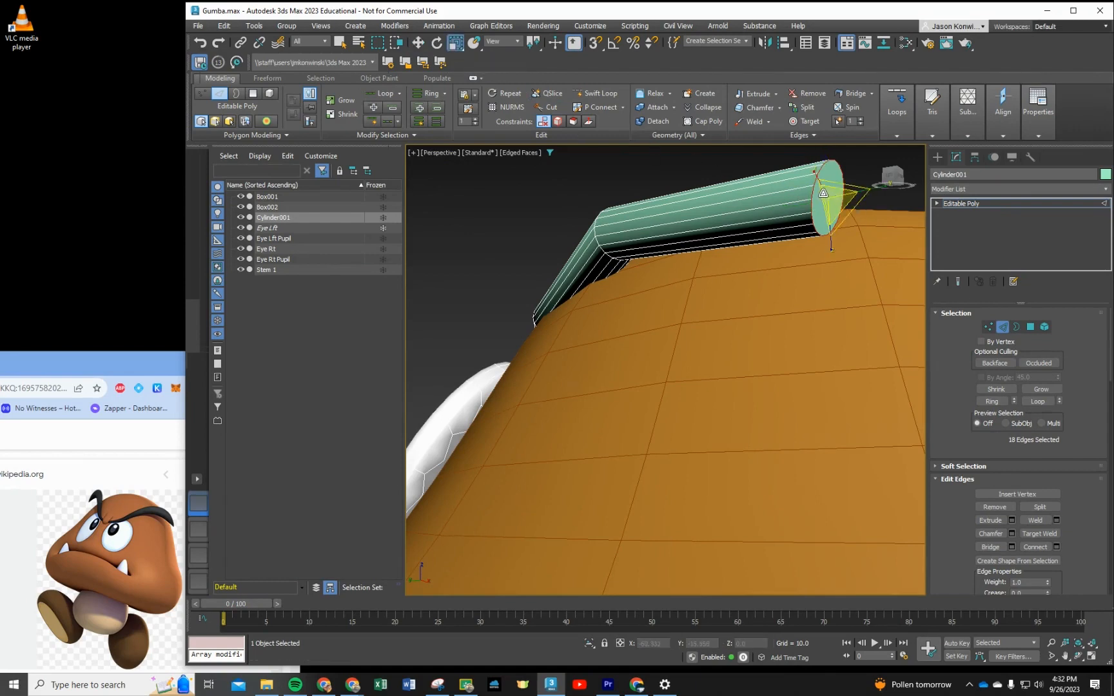
left_click_drag(834, 195, 853, 247)
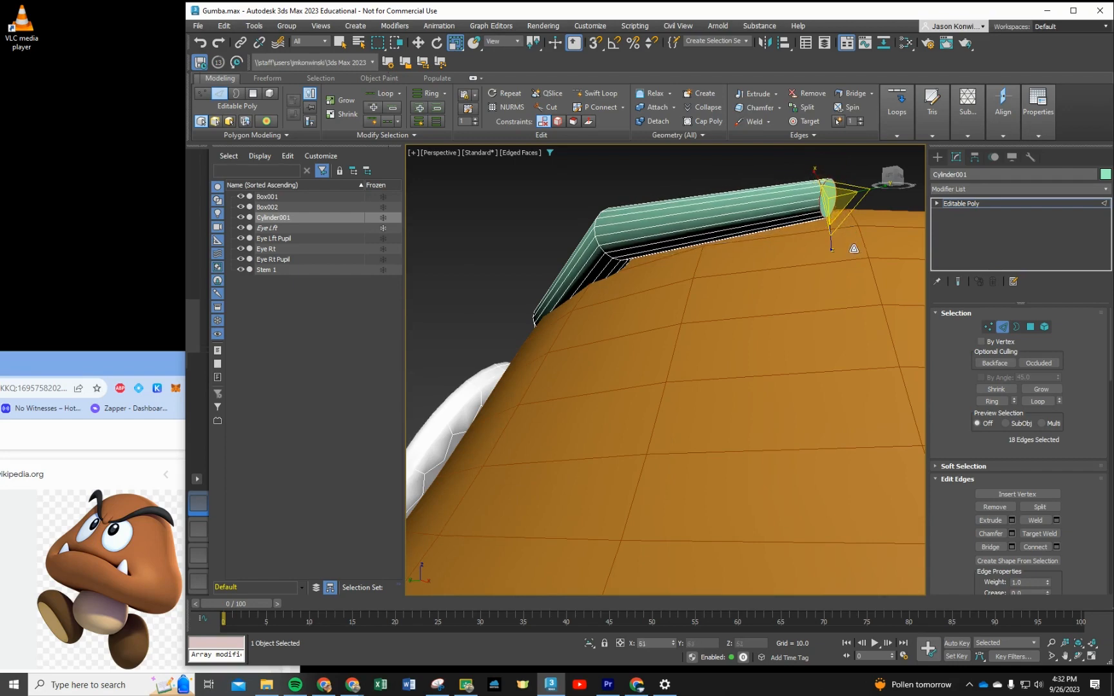
key("ctrl+z")
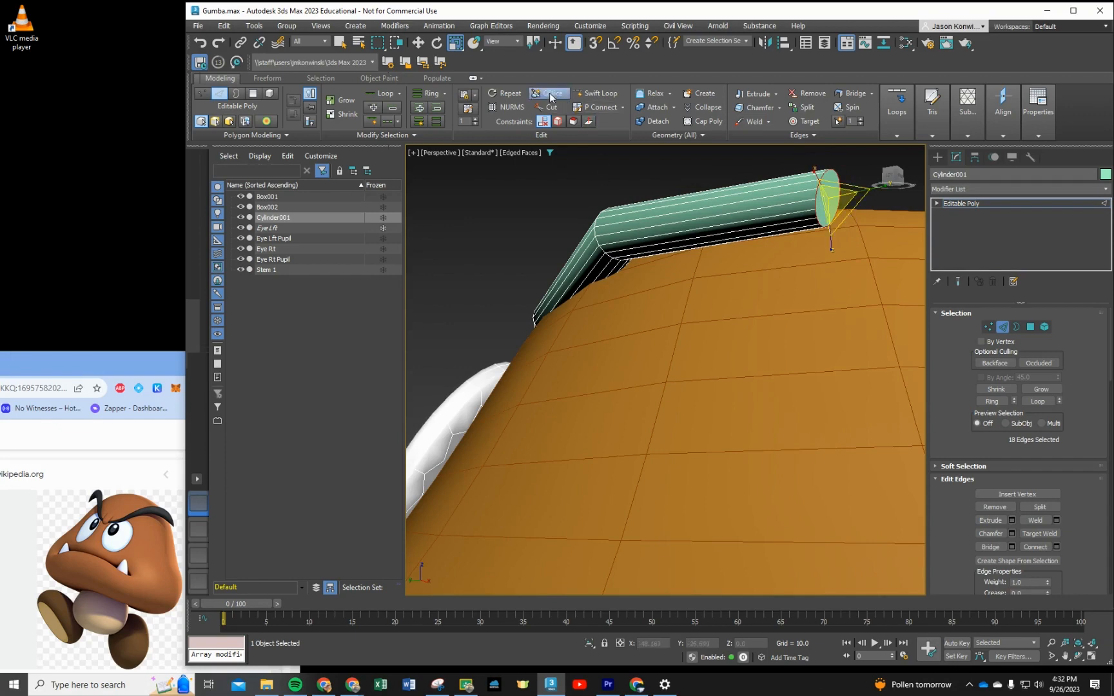
Step: Insert an edge loop around the eyebrow with Swift Loop, between its outer bend and its outer end
left_click(594, 94)
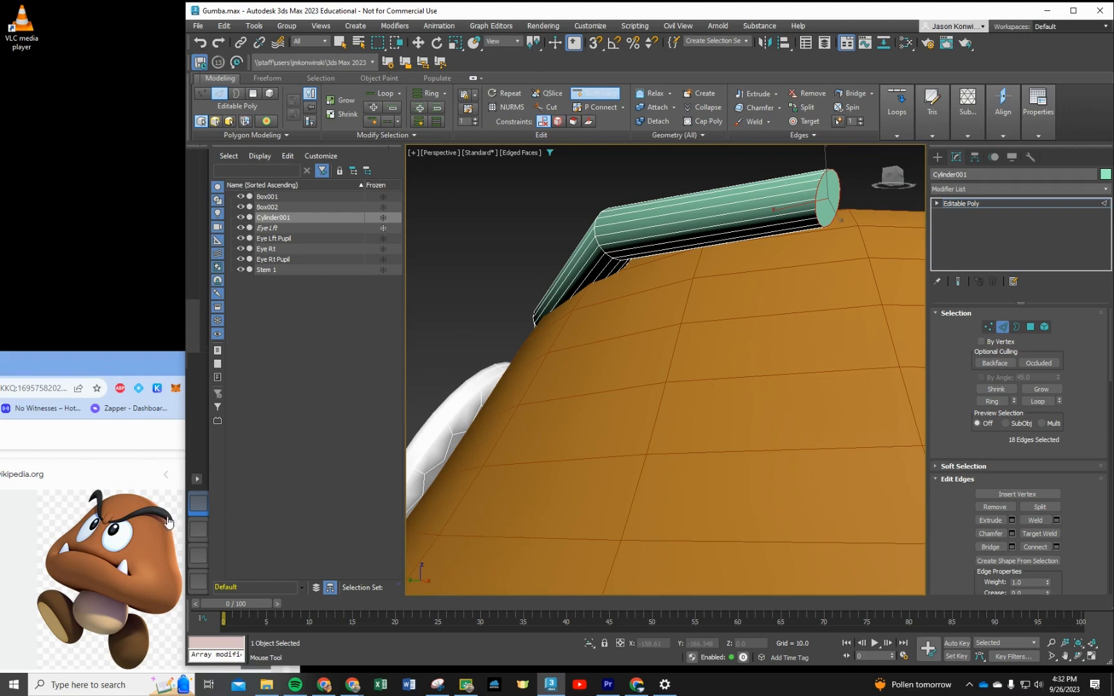
left_click(745, 224)
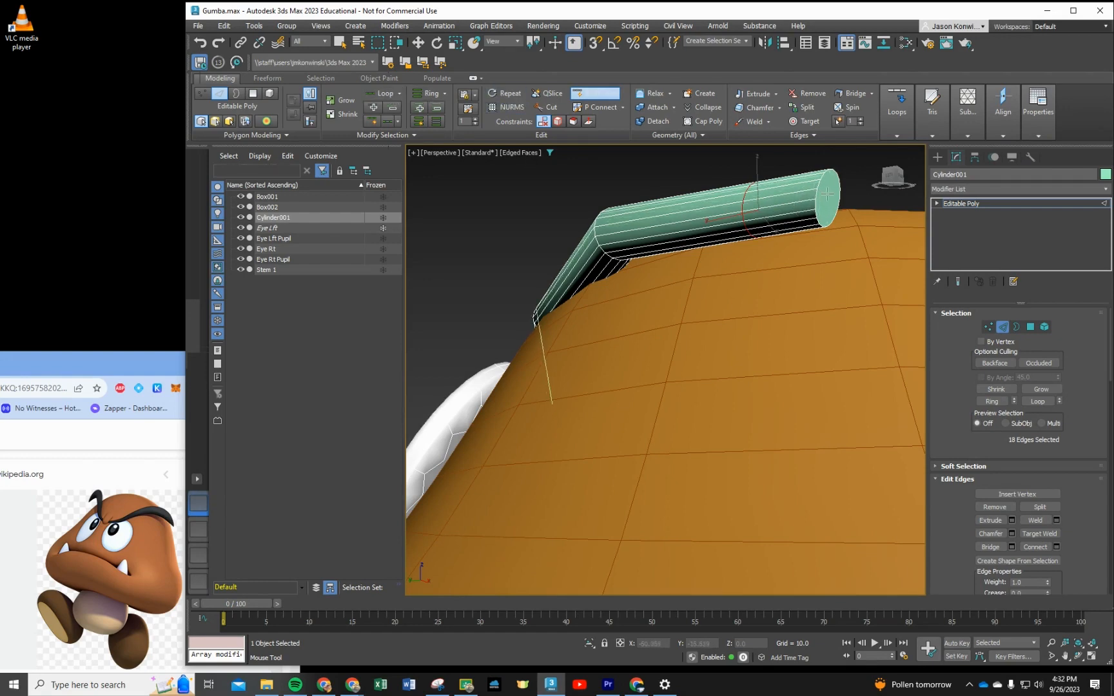
key("w")
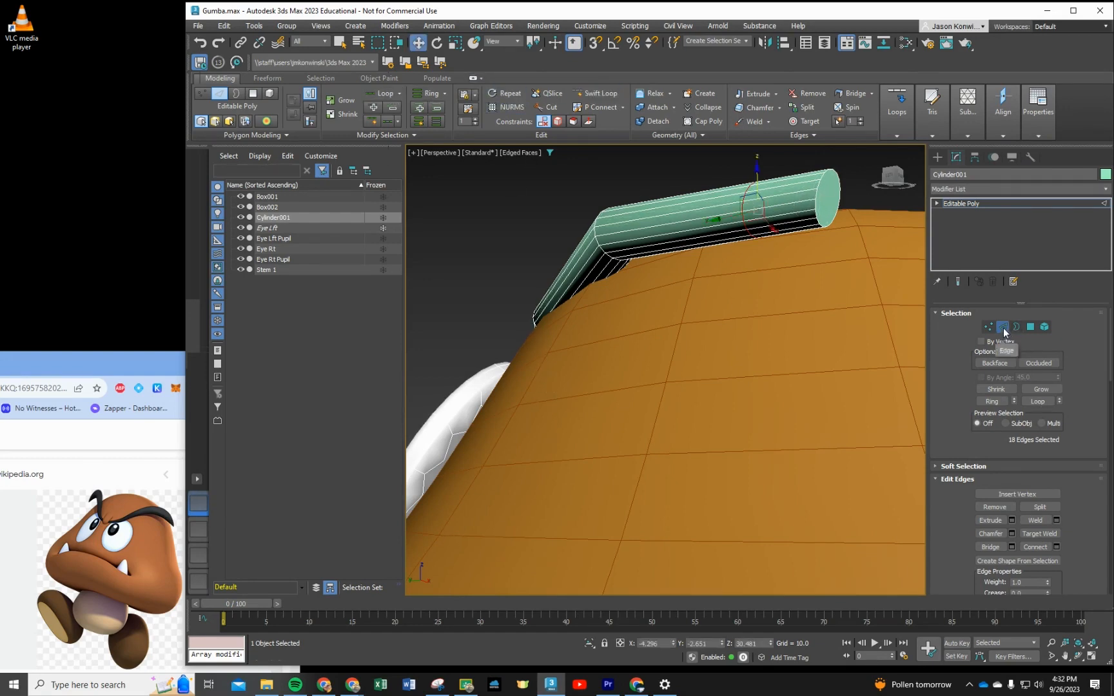
left_click(1003, 327)
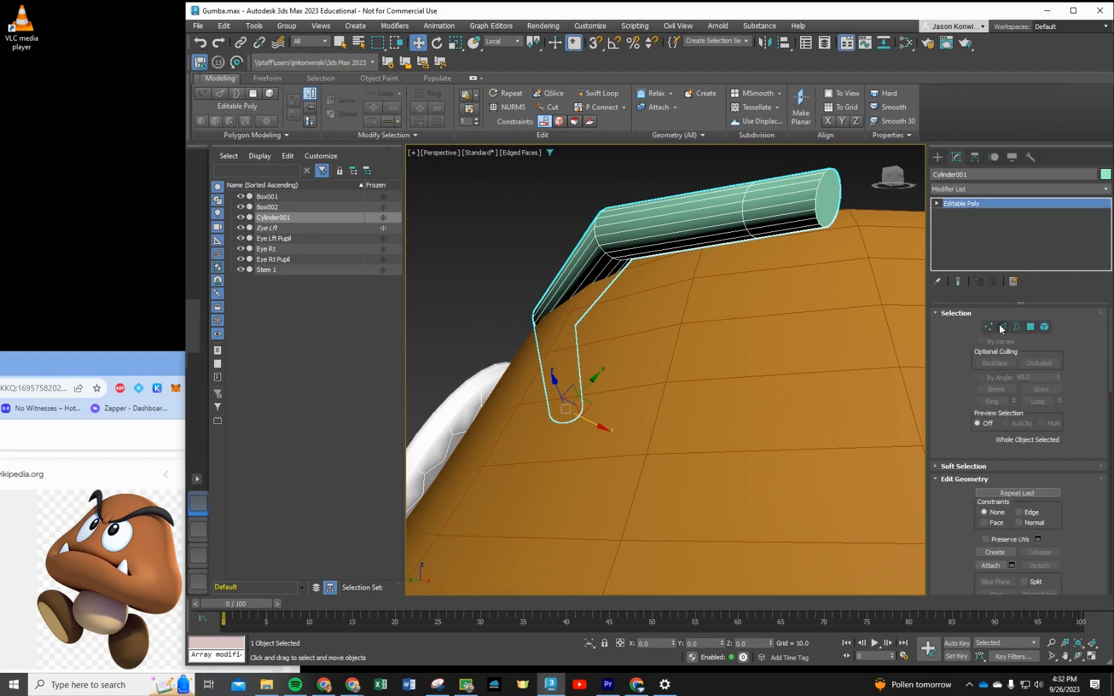
Step: Scale down the cylinder-end edge loop at the eyebrow's outer tip and lower it along Z toward the cap
left_click(1001, 328)
left_click(830, 175)
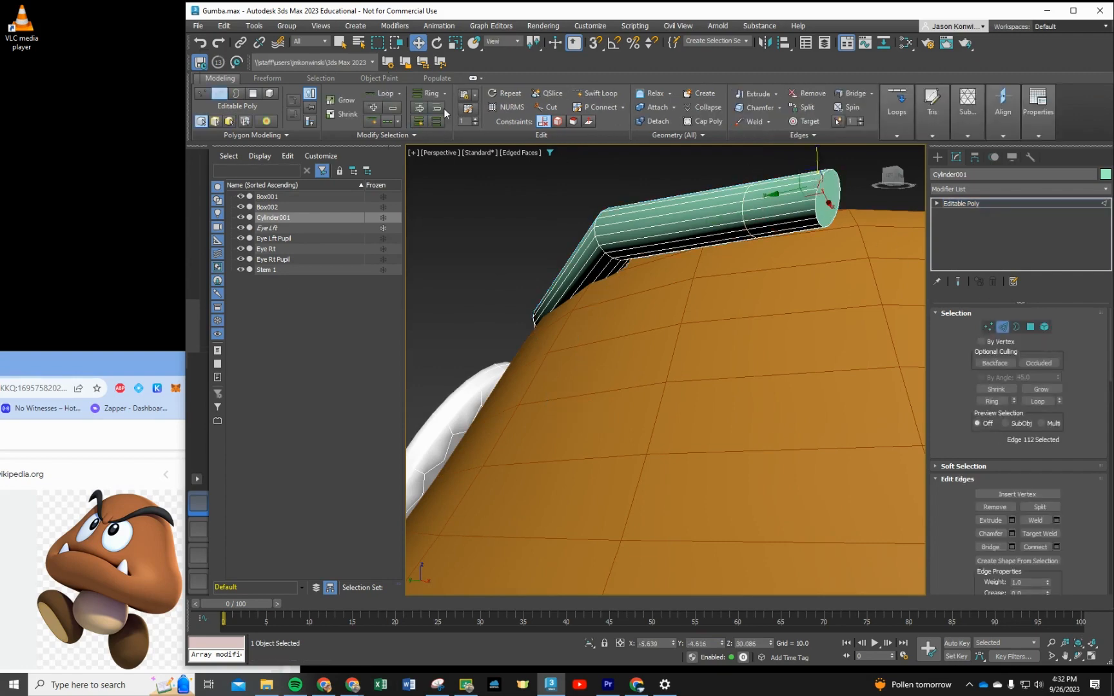
left_click(399, 93)
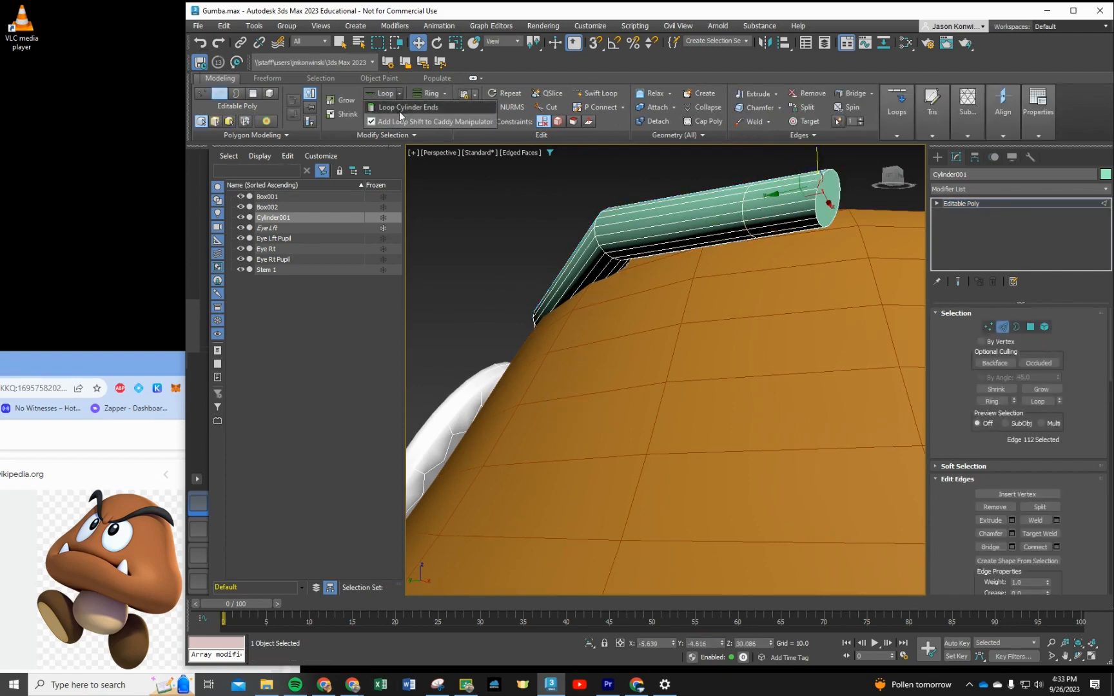
left_click(400, 110)
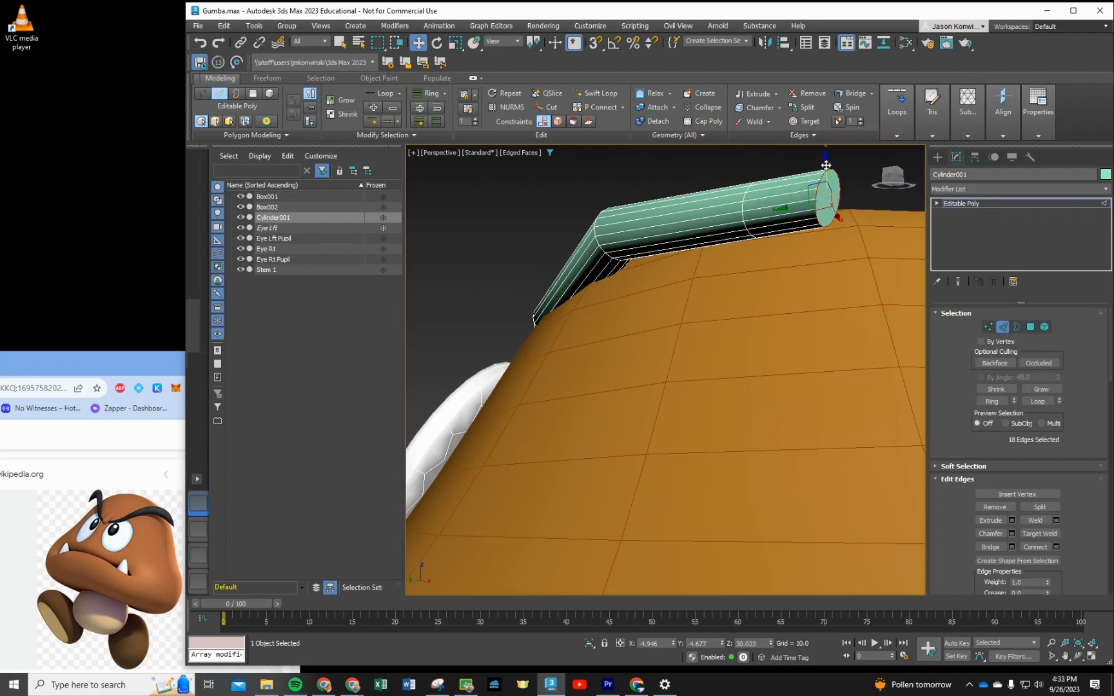
left_click(457, 44)
left_click_drag(841, 193, 827, 230)
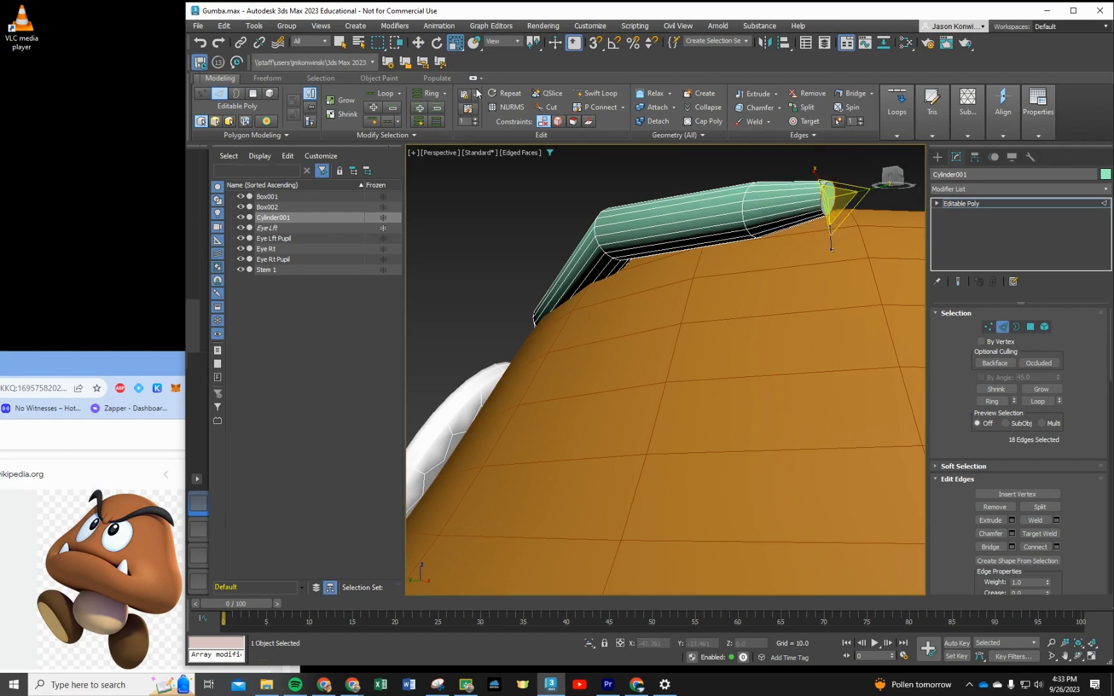
left_click(420, 42)
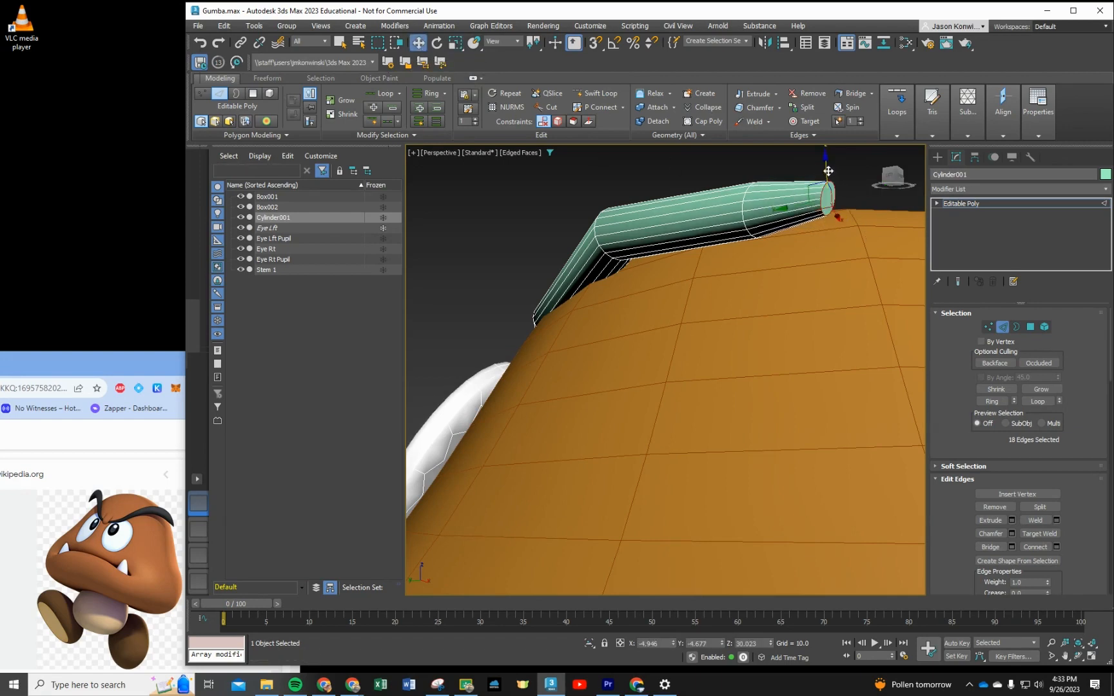
left_click_drag(828, 171, 829, 223)
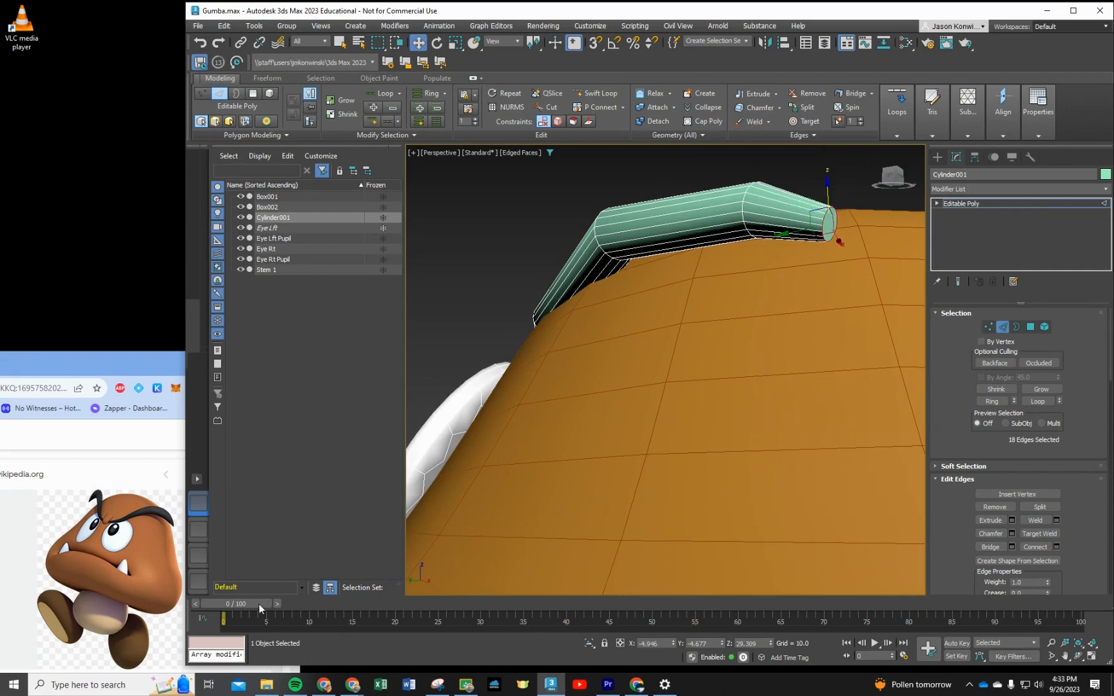
Step: Select the full edge loop at the eyebrow's outer bend and scale it up slightly to thicken the brow there
middle_click_drag(562, 506, 677, 463, "alt")
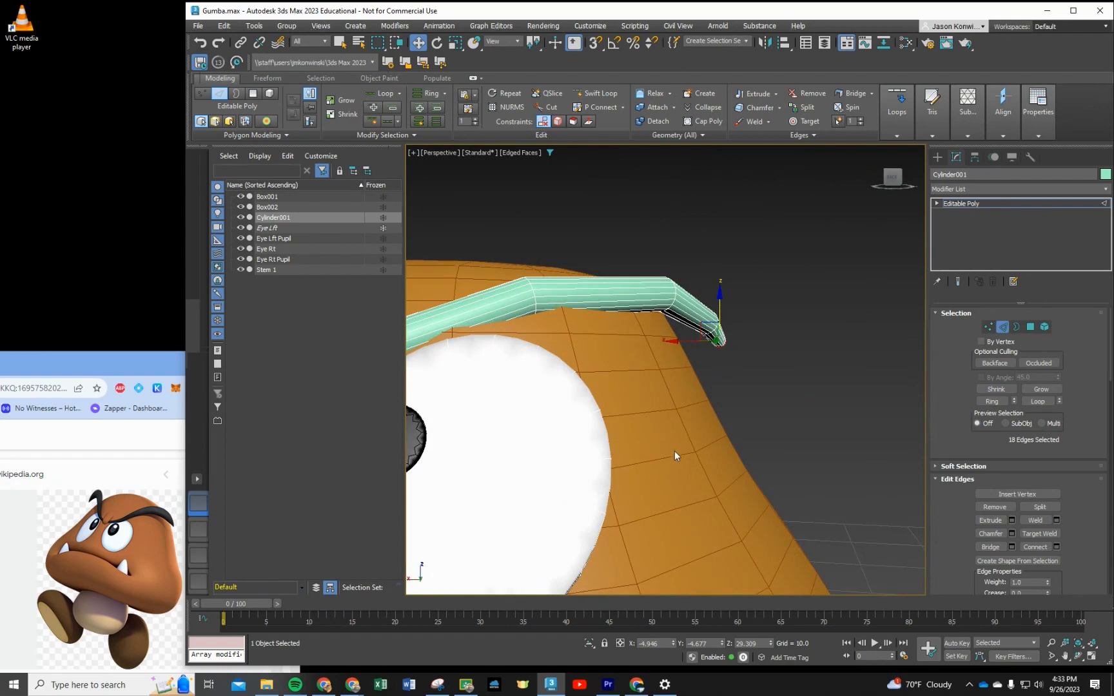
left_click(675, 299)
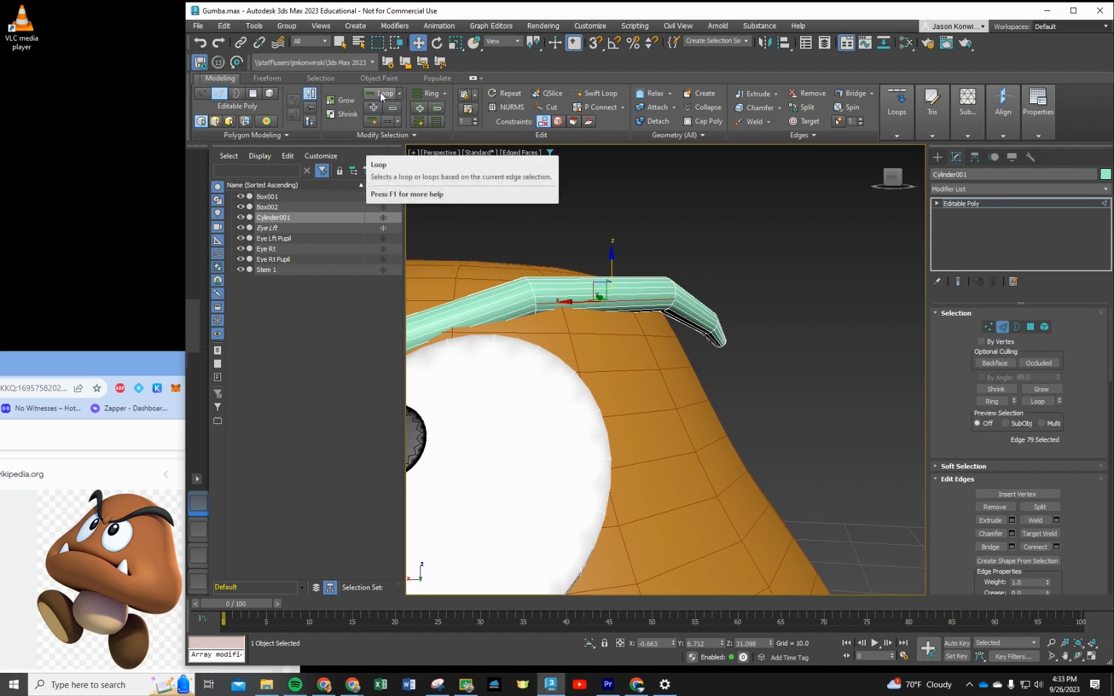
left_click(678, 301)
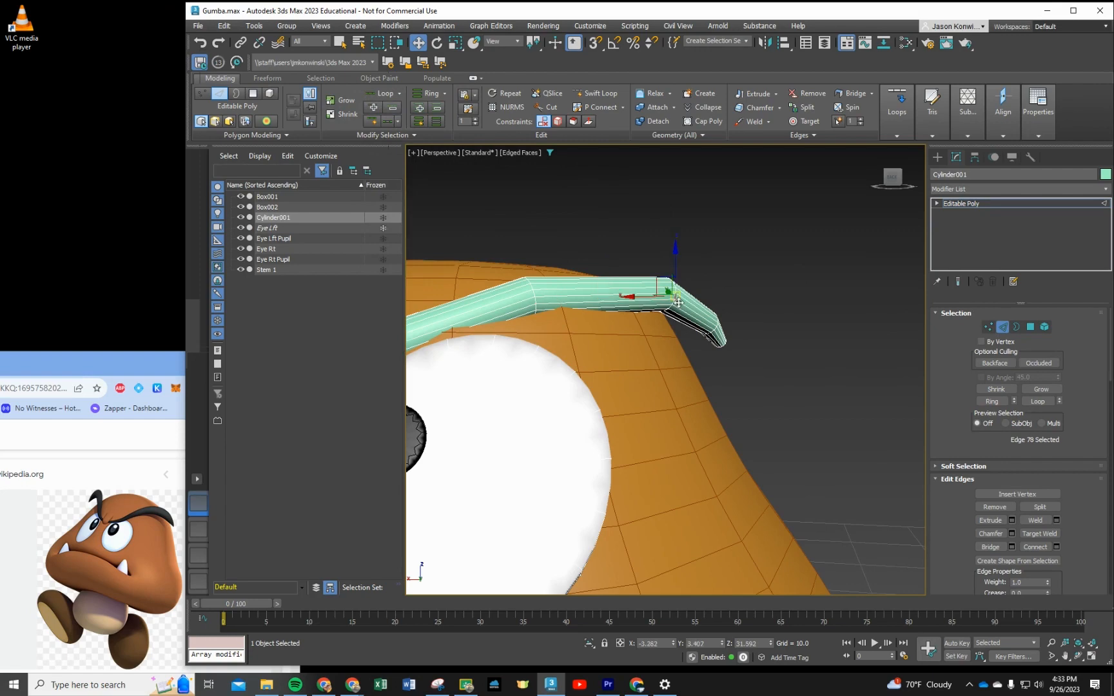
left_click(384, 97)
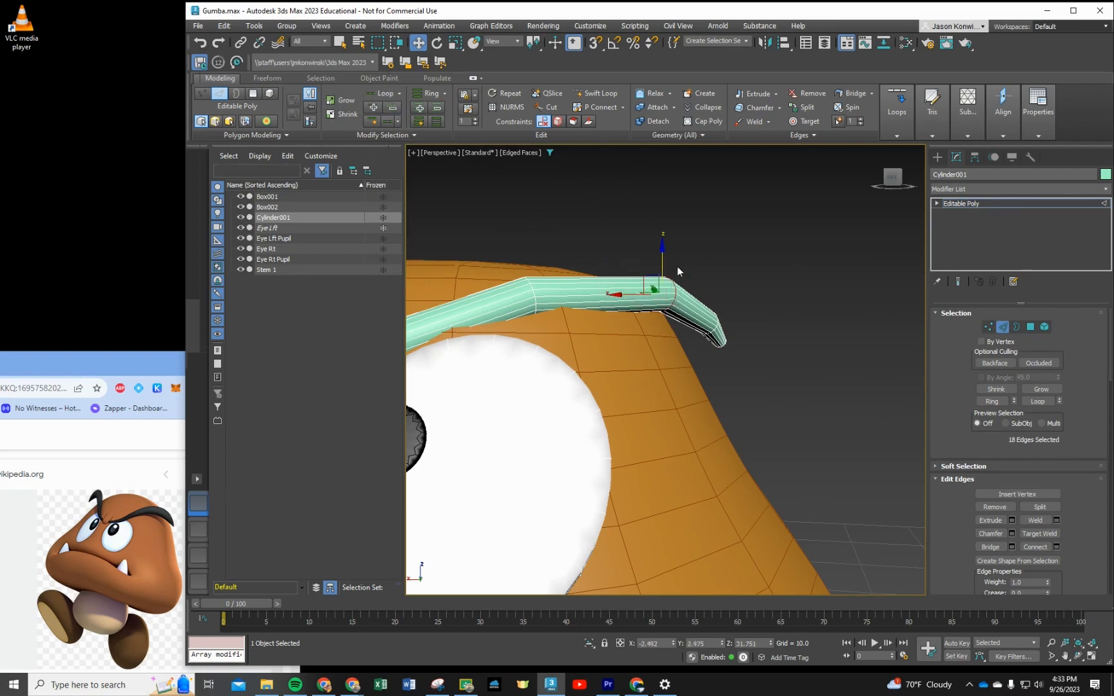
left_click(455, 42)
mouse_move(673, 264)
left_mouse_down()
mouse_move(676, 255)
mouse_move(672, 269)
left_mouse_up()
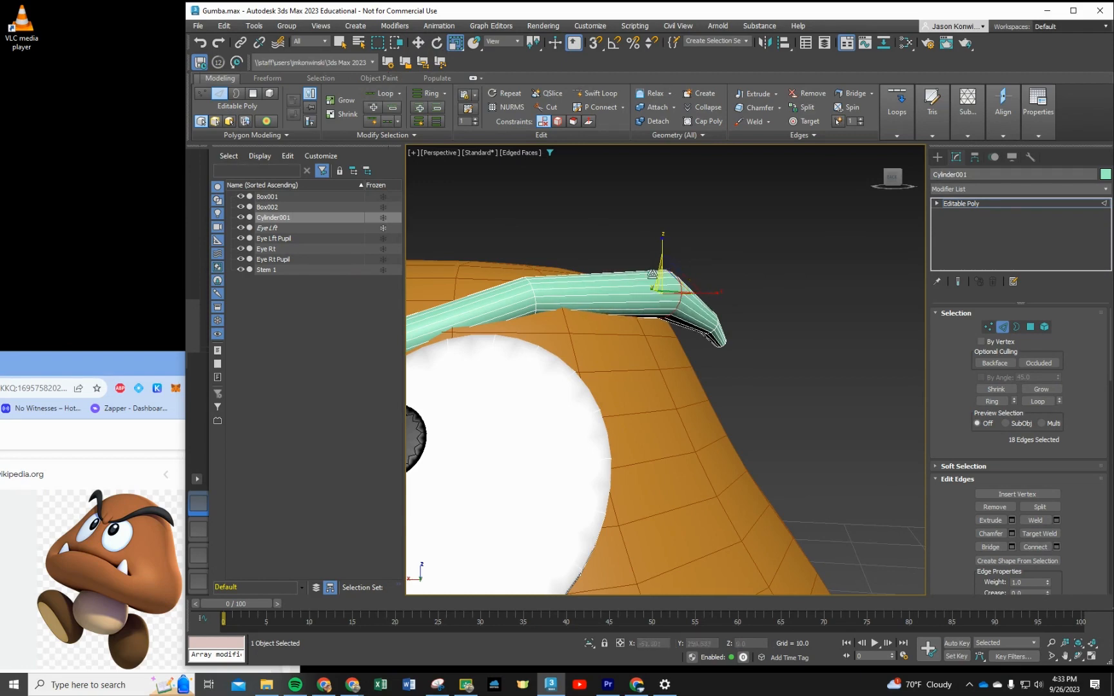
Step: Insert a Swift Loop edge loop across the eyebrow about midway between its inner end and the first bend
middle_click_drag(679, 419, 721, 428, "alt")
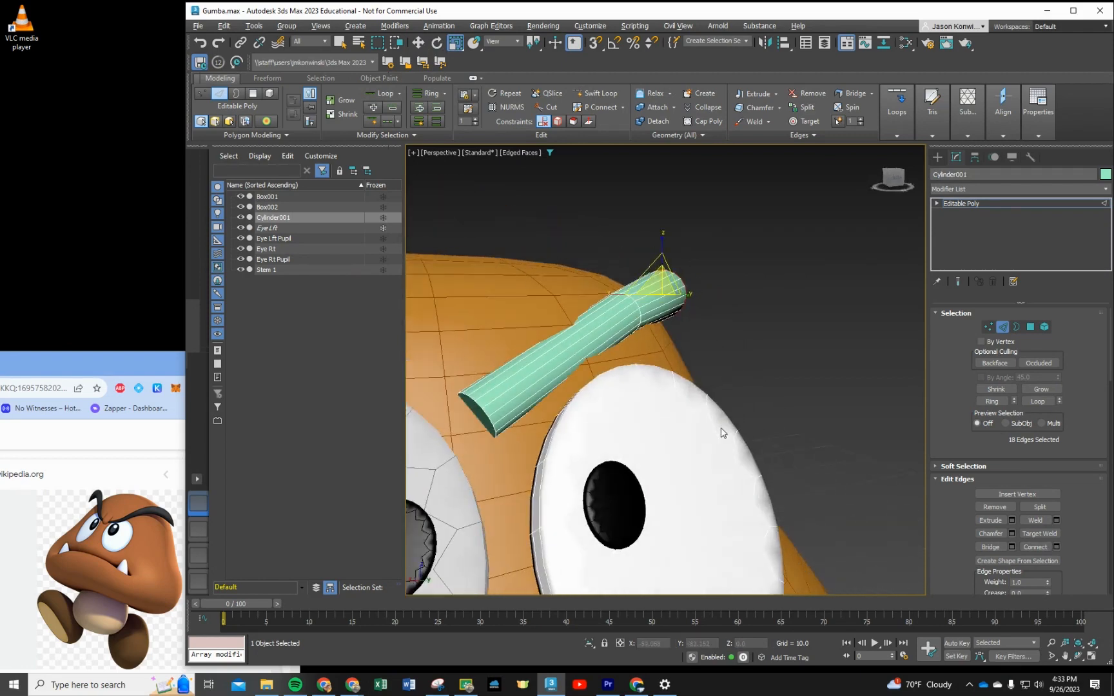
left_click(478, 409)
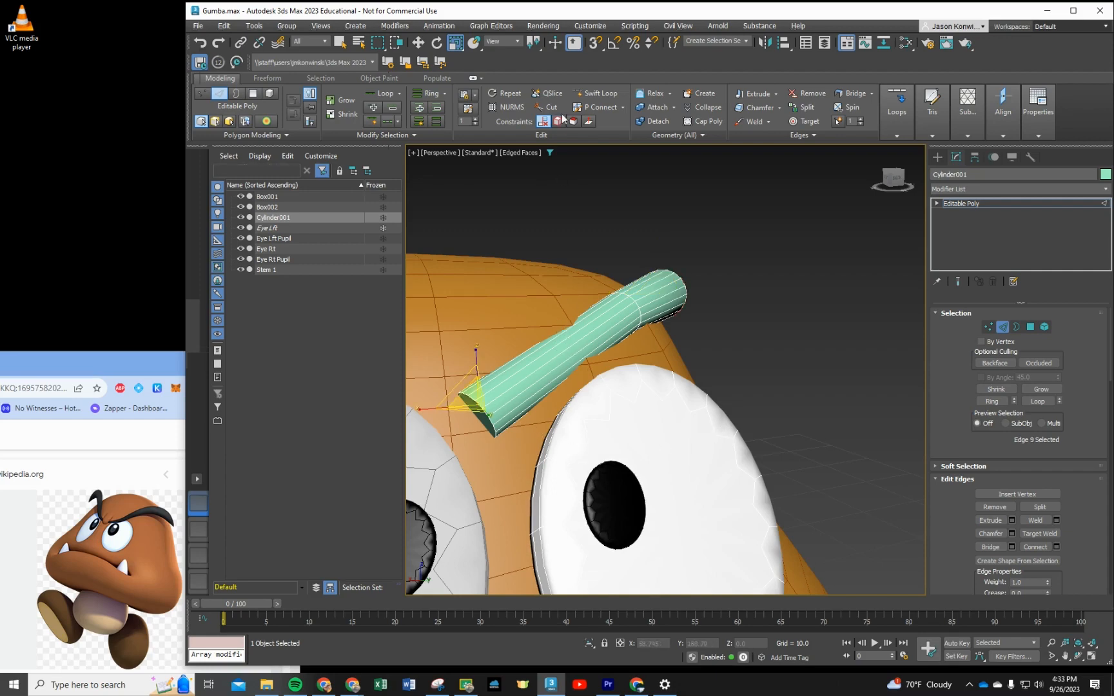
left_click(591, 94)
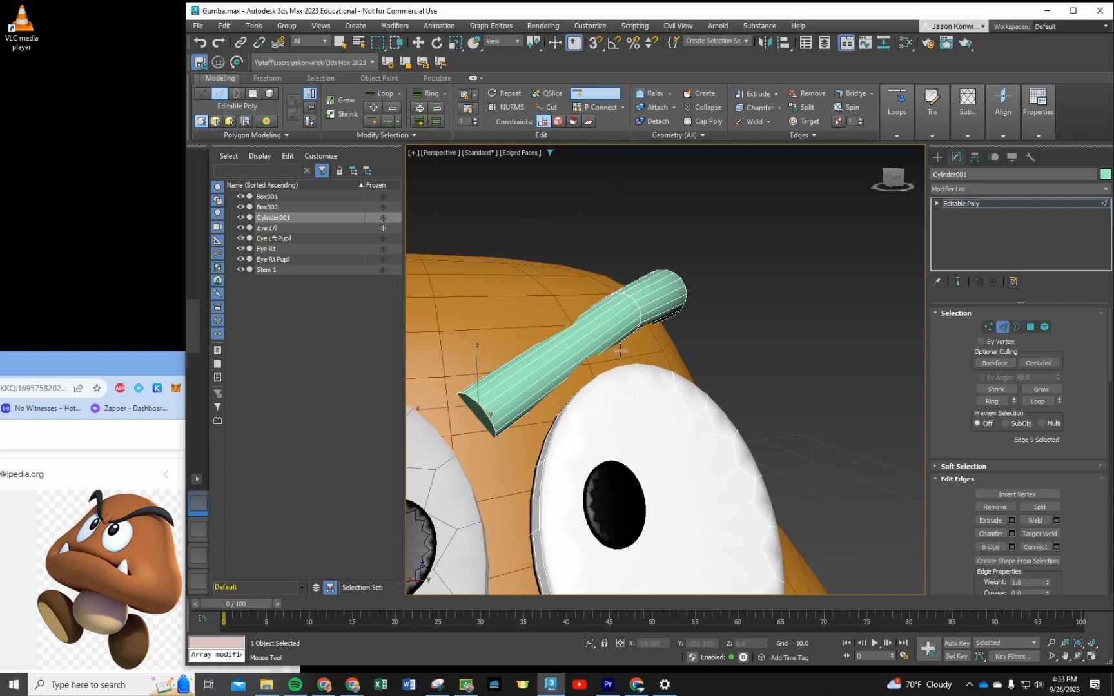
left_click(583, 347)
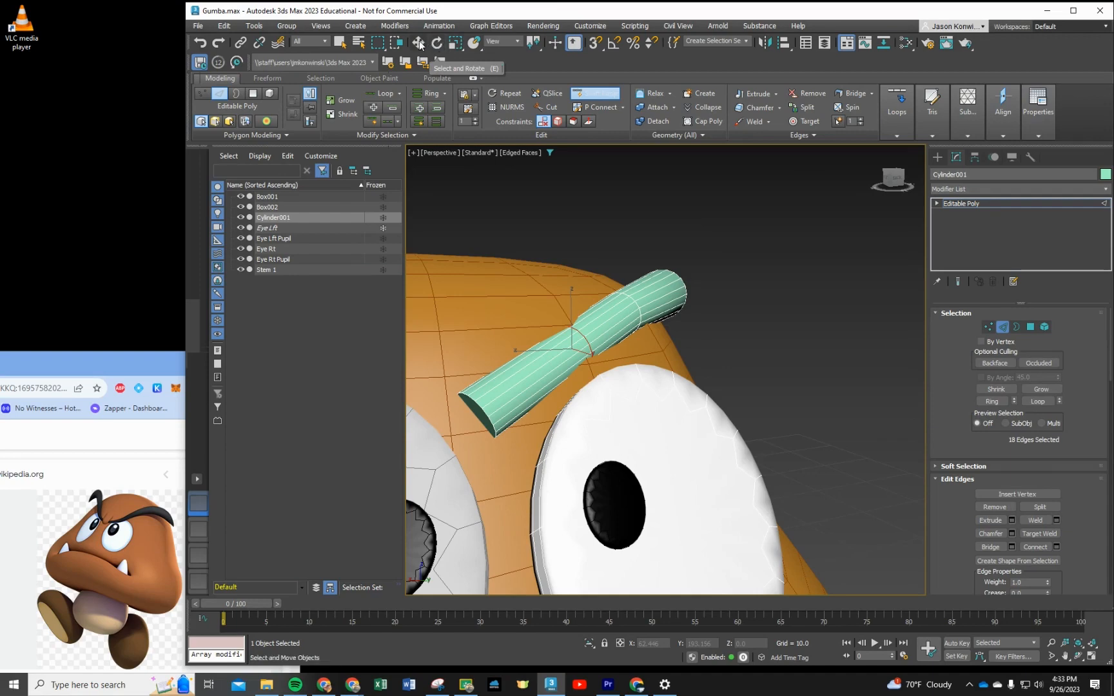
Step: Raise the edge loop at the eyebrow's inner end slightly and scale it down so that end tapers to a narrow tip
left_click(418, 43)
left_click(479, 405)
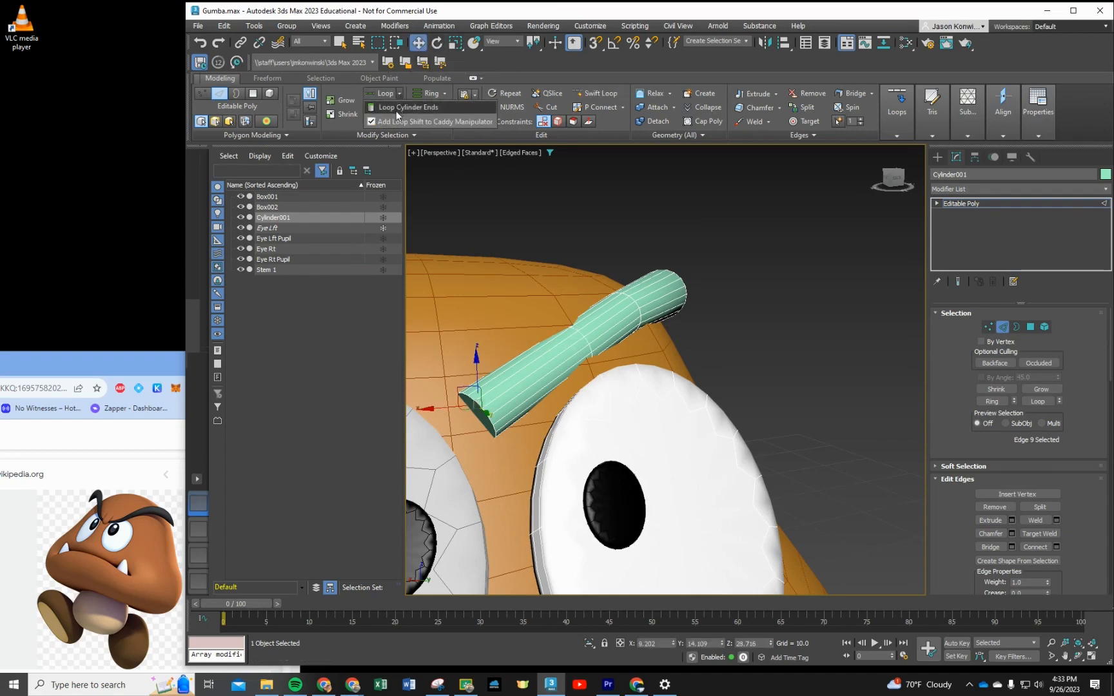
left_click(397, 93)
mouse_move(471, 369)
left_mouse_down()
mouse_move(469, 387)
mouse_move(465, 361)
left_mouse_up()
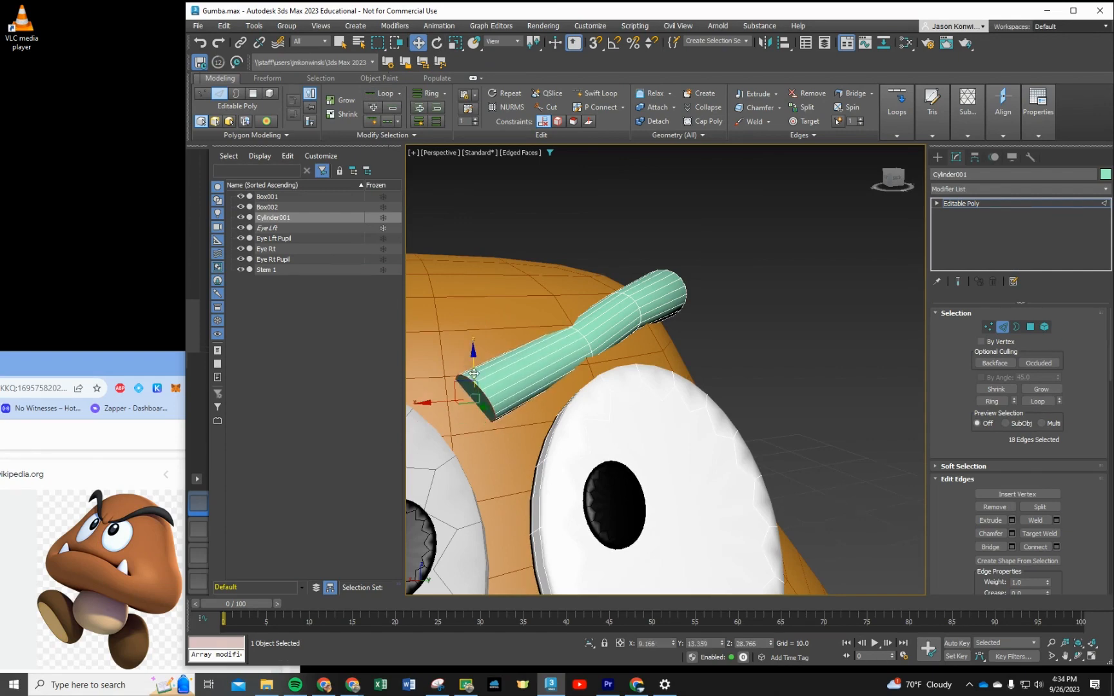
left_click(456, 43)
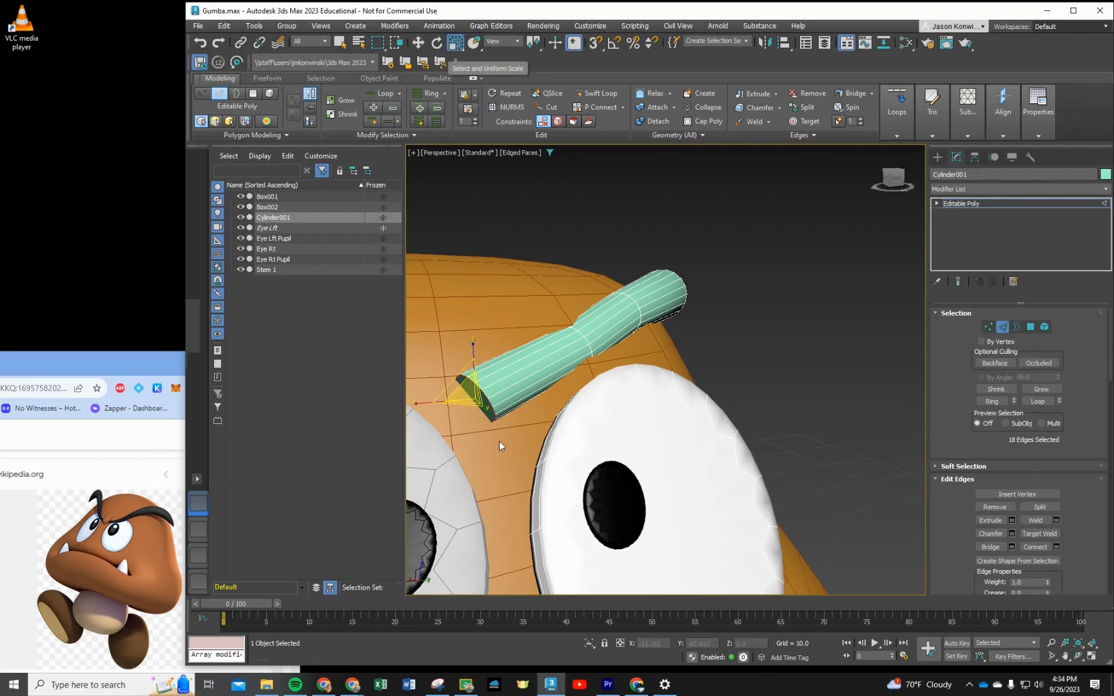
left_click_drag(473, 393, 548, 495)
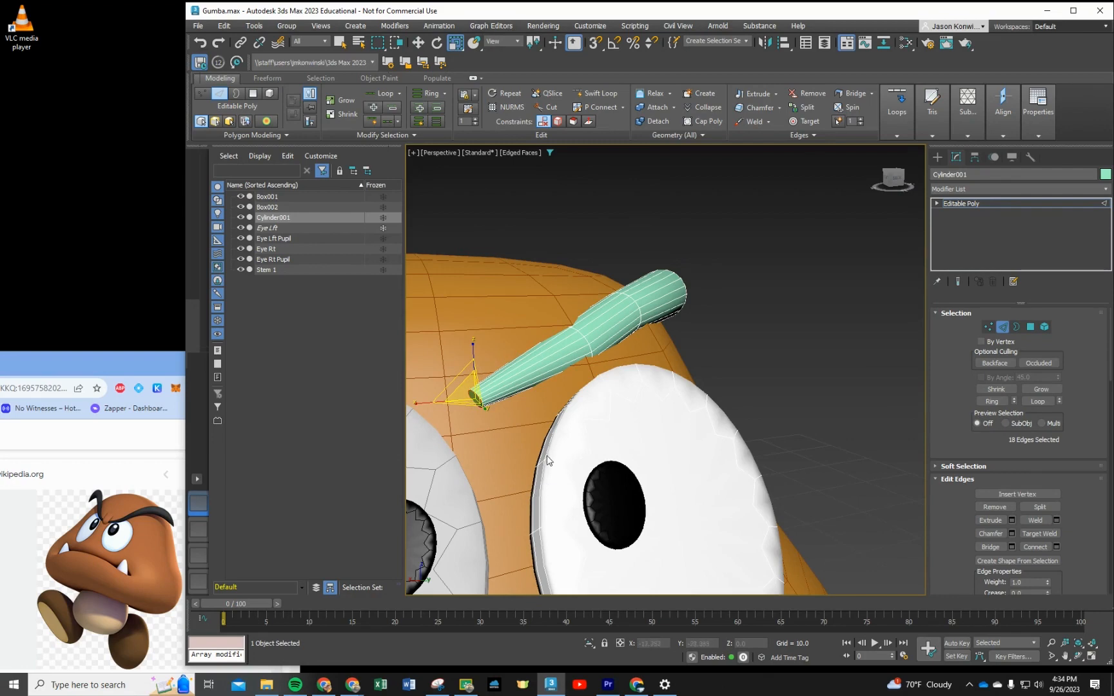
Step: Select the full edge loop midway between the eyebrow's inner end and first bend, and raise it slightly along Z
middle_click_drag(632, 517, 588, 502, "alt")
scroll(635, 492, "down", 5)
middle_click_drag(664, 542, 671, 449, "alt")
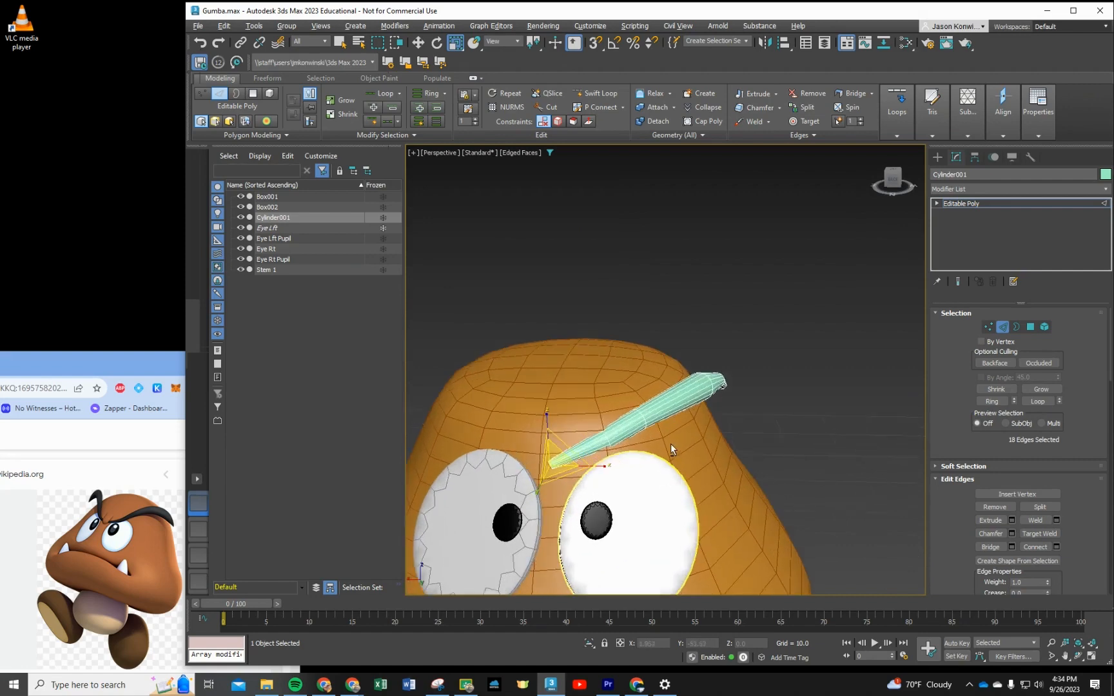
scroll(638, 419, "up", 3)
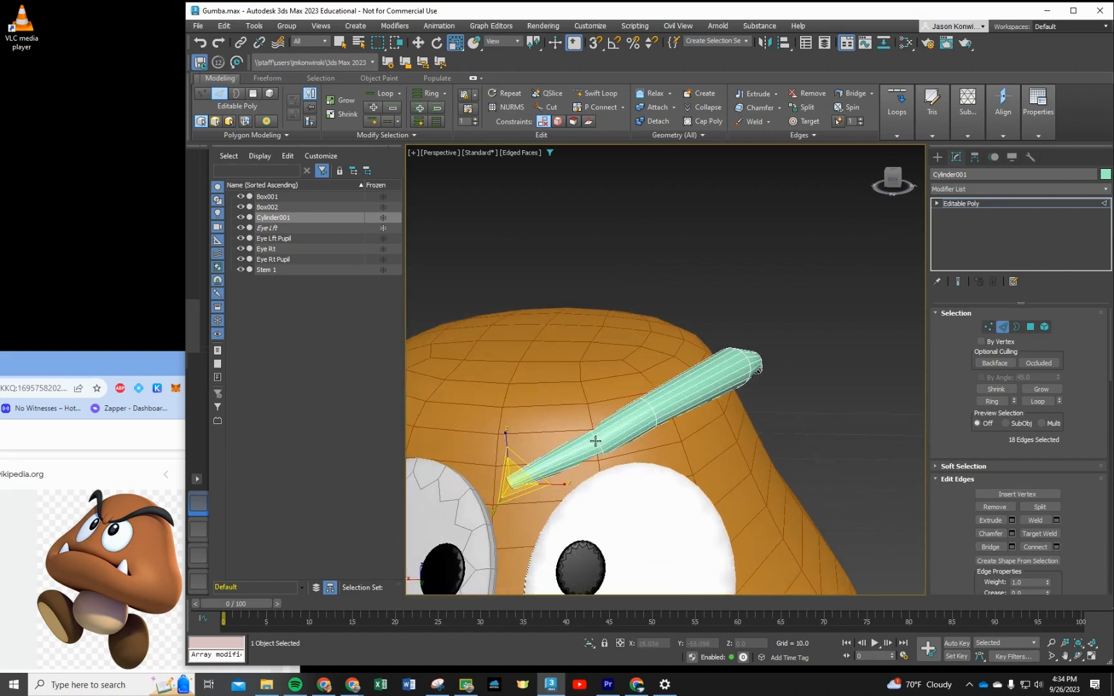
left_click(598, 441)
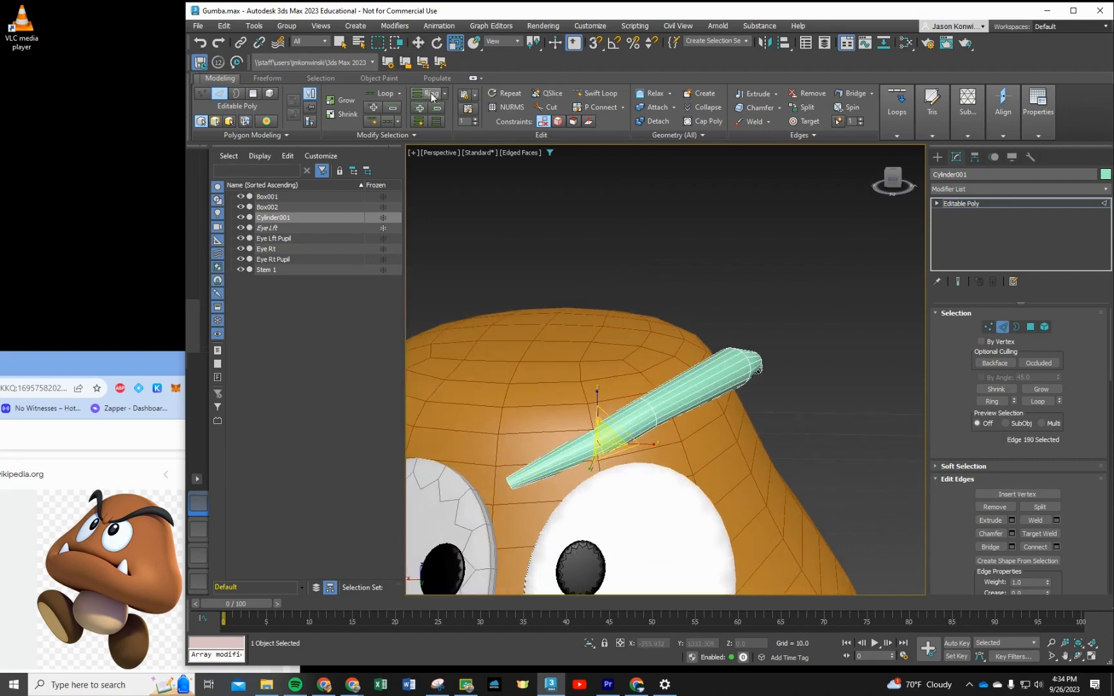
left_click(394, 94)
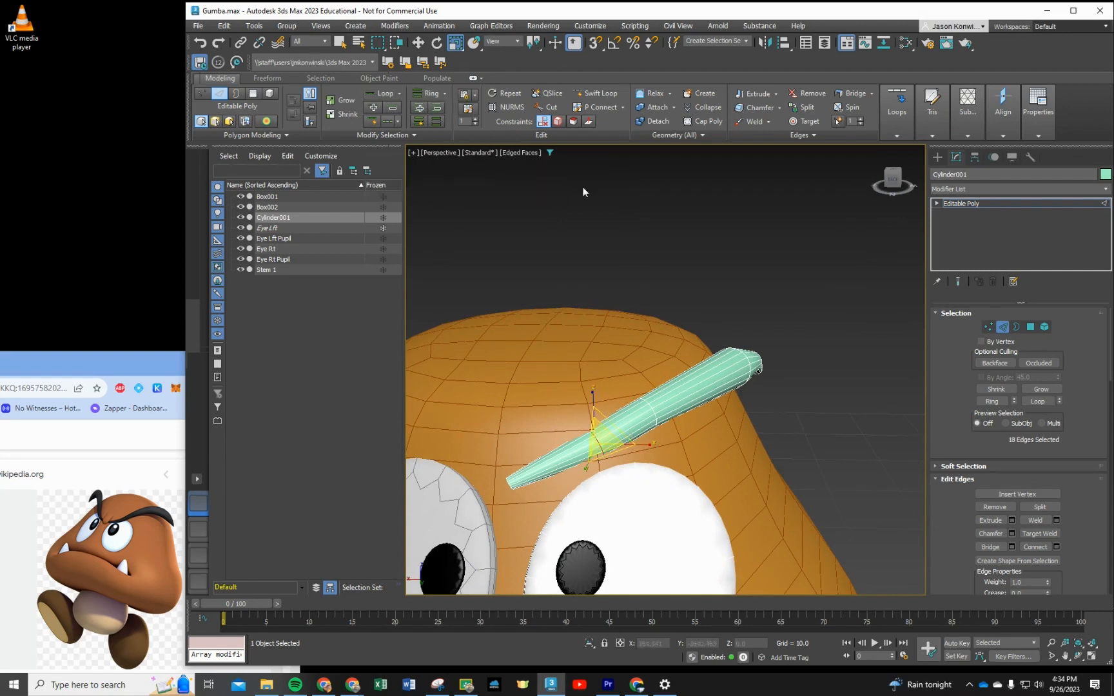
left_click(419, 43)
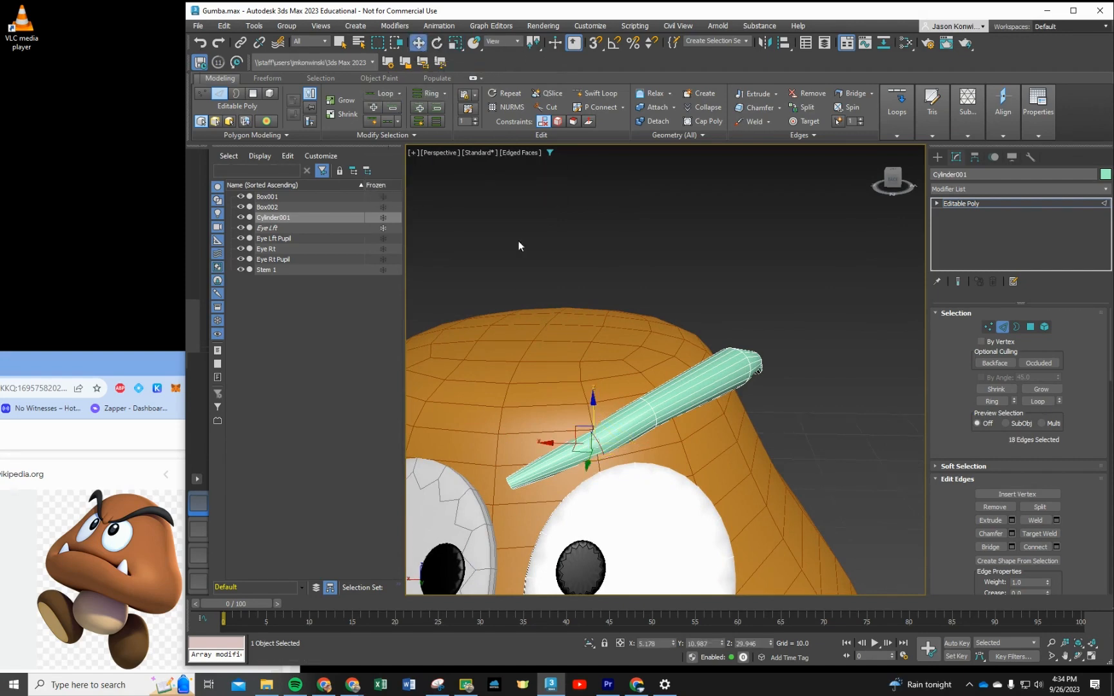
left_click_drag(594, 407, 594, 407)
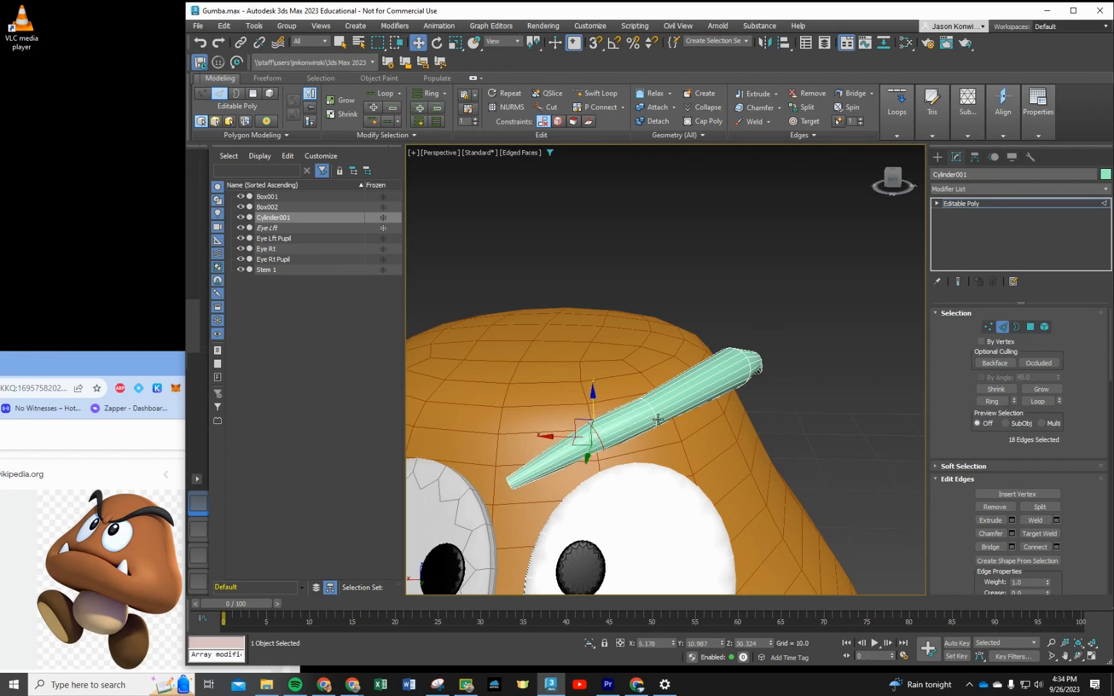
Step: Select the full edge loop at the eyebrow's first bend and raise it slightly along Z to round the arch
left_click(658, 419)
left_click(652, 410)
left_click(657, 419)
scroll(649, 417, "up", 3)
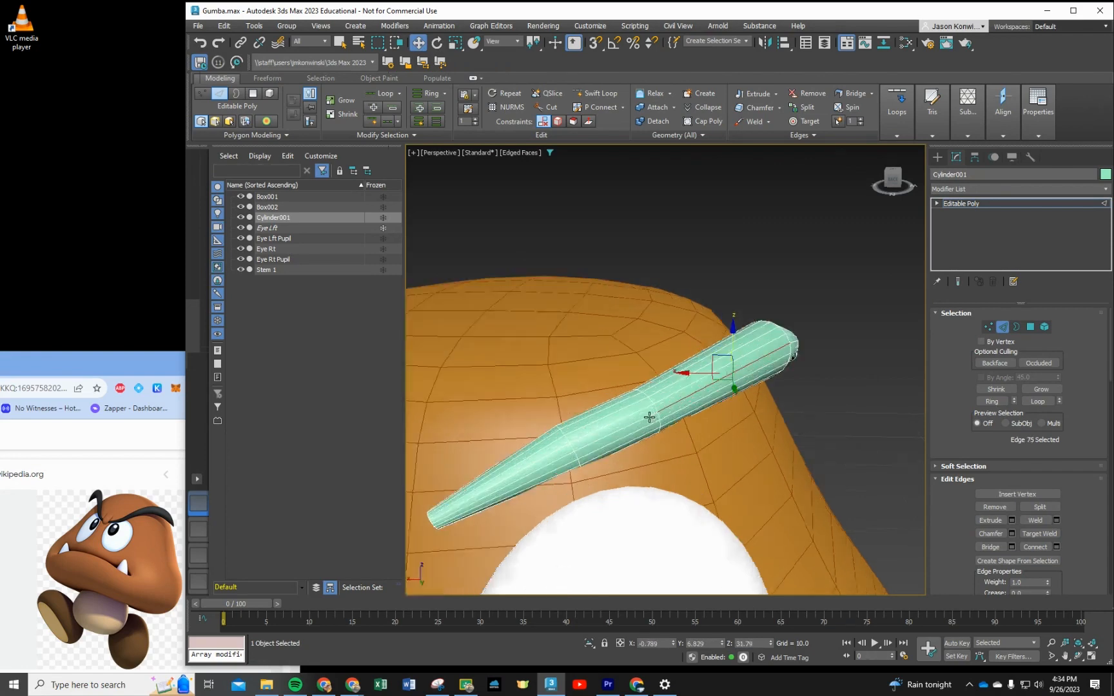
scroll(649, 418, "up", 3)
left_click(665, 392)
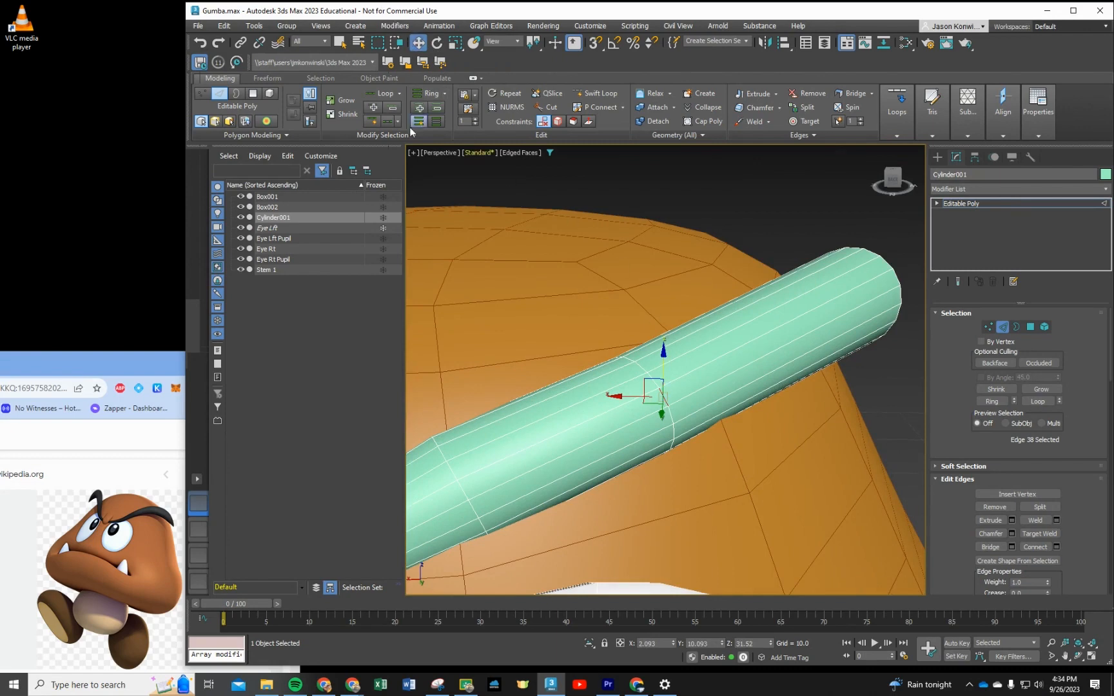
left_click(382, 93)
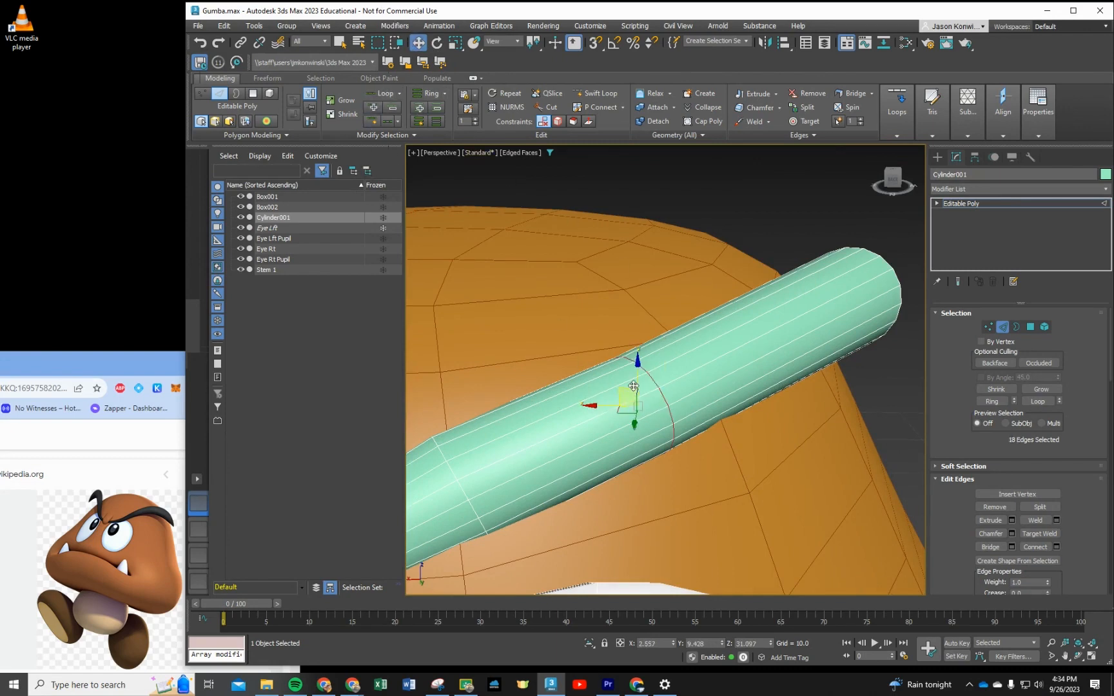
mouse_move(638, 378)
left_mouse_down()
mouse_move(638, 354)
mouse_move(638, 365)
left_mouse_up()
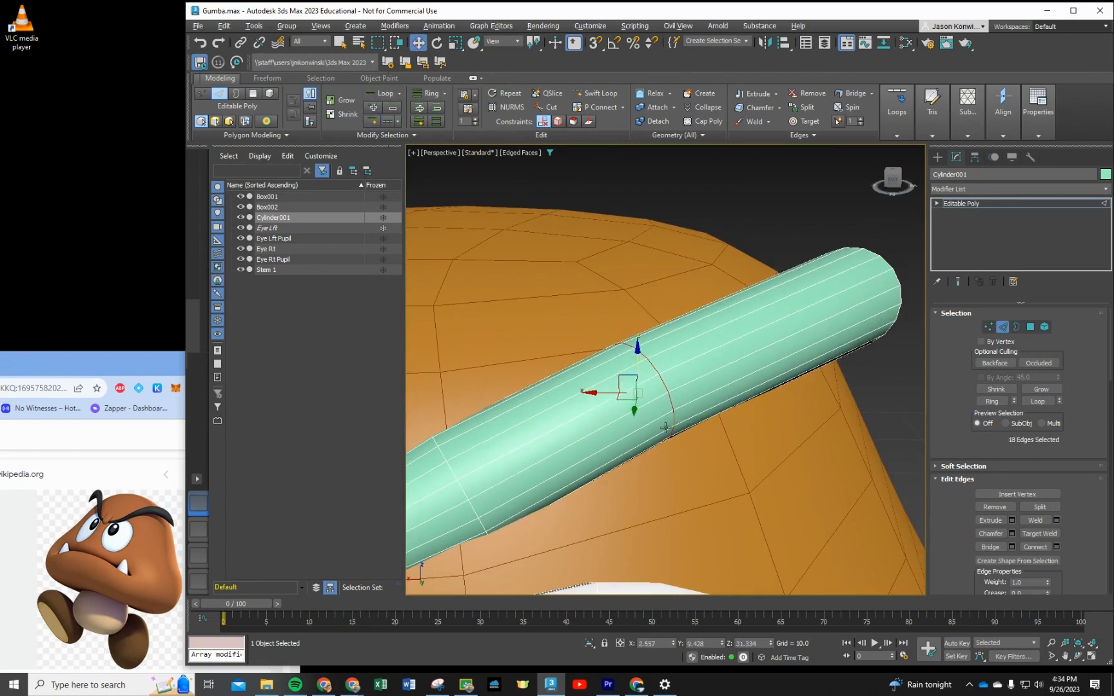
Step: Examine the eyebrow's shape against the eyes and cap from several angles and distances
scroll(667, 445, "down", 5)
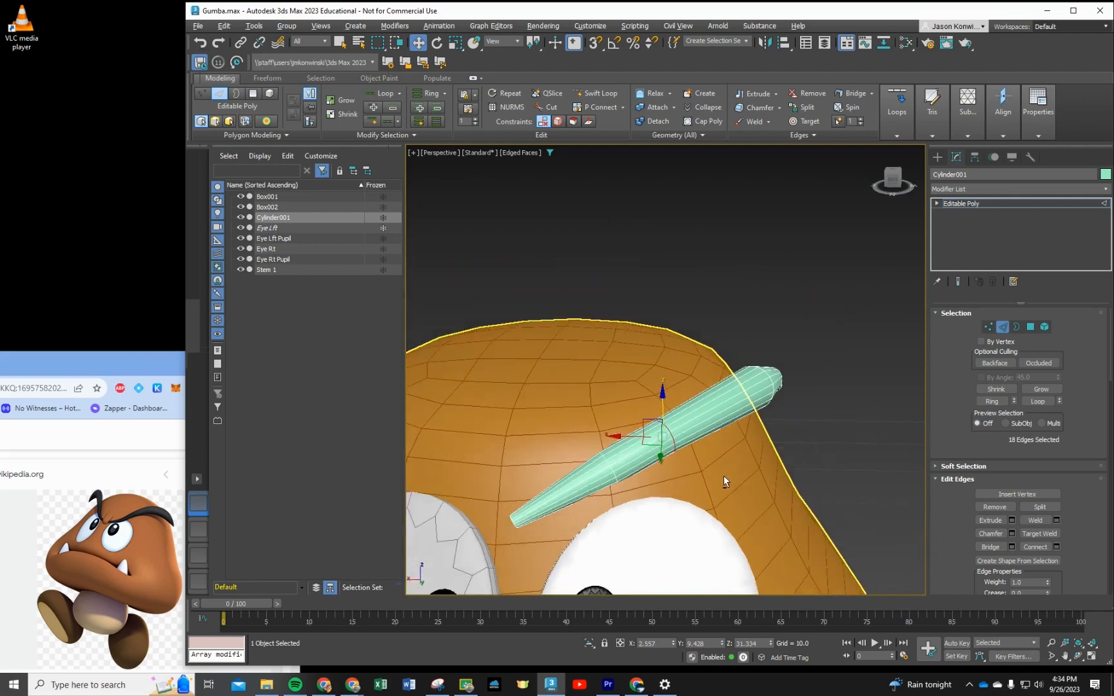
middle_click_drag(723, 475, 778, 492, "alt")
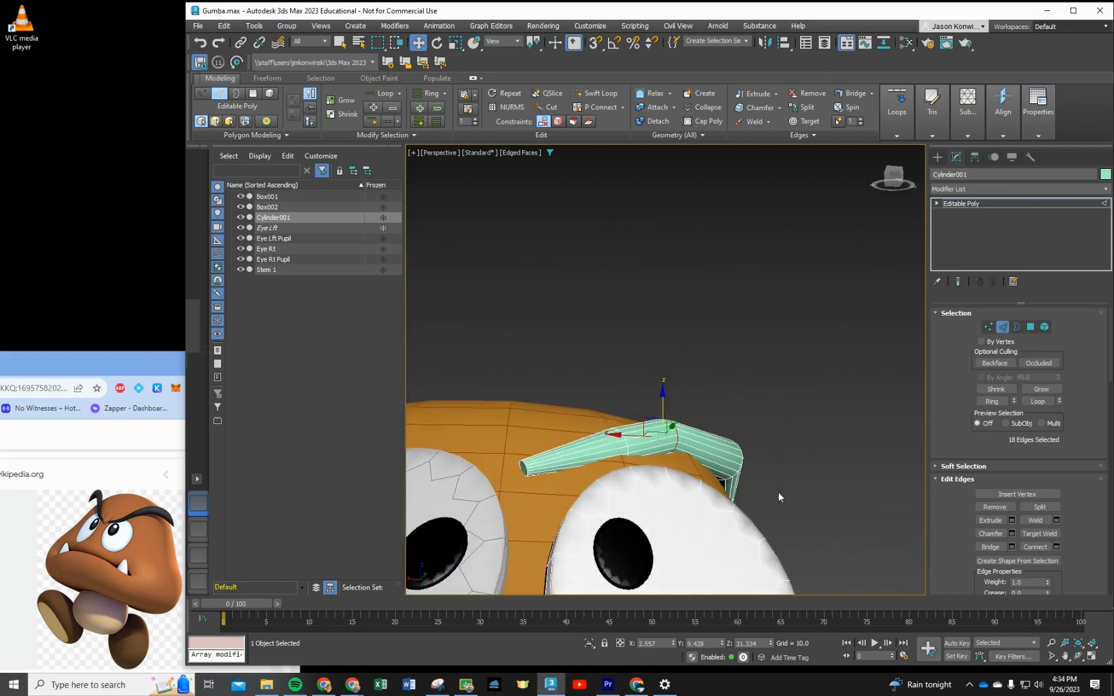
scroll(778, 492, "down", 10)
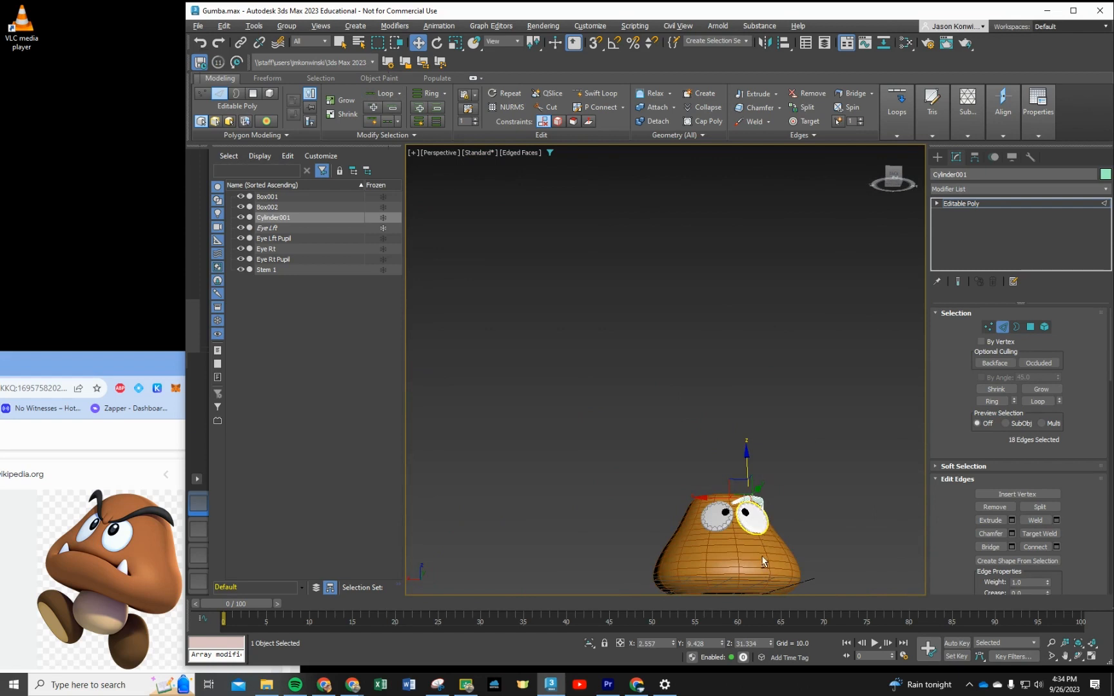
middle_click_drag(762, 561, 687, 478, "alt")
scroll(686, 478, "up", 3)
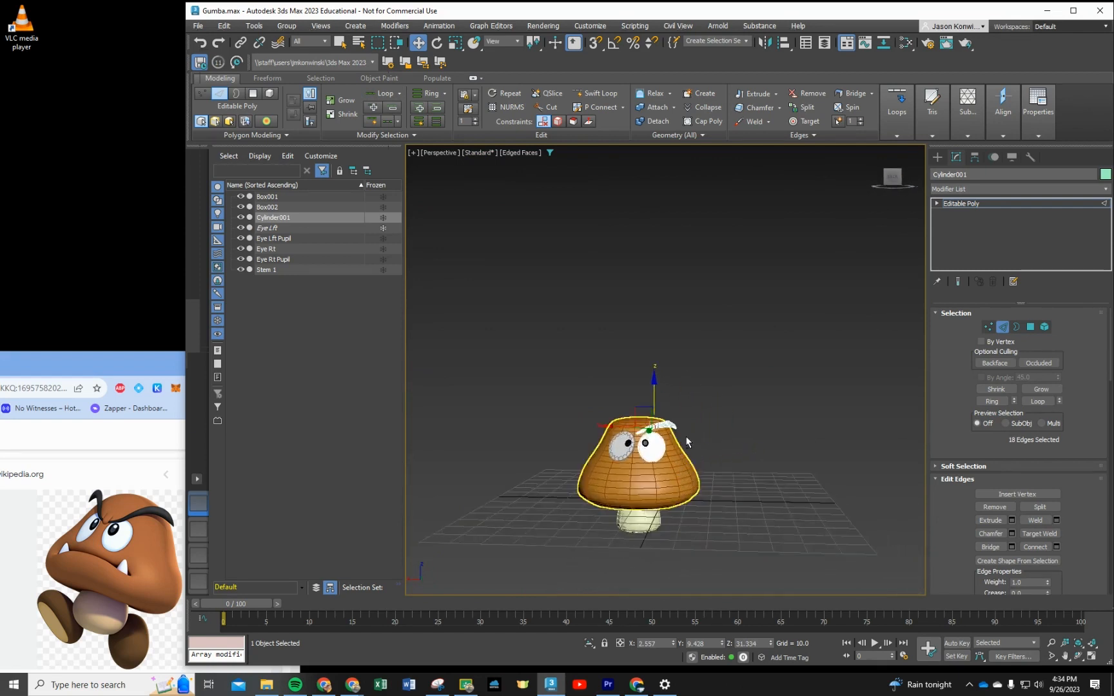
scroll(687, 442, "up", 8)
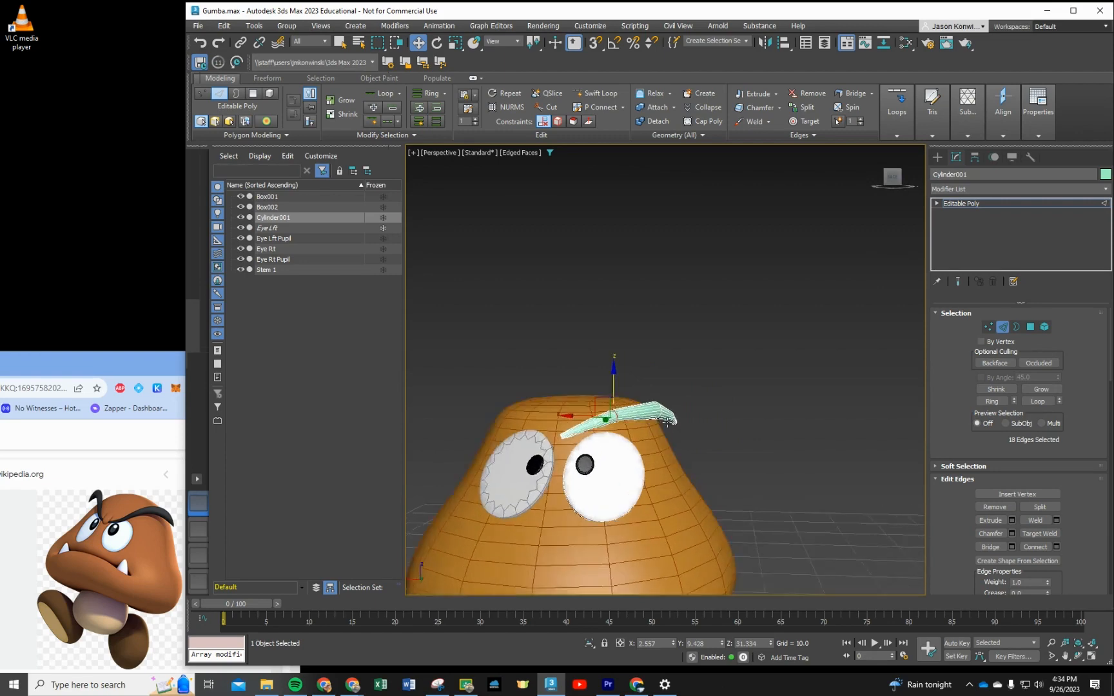
scroll(667, 420, "up", 4)
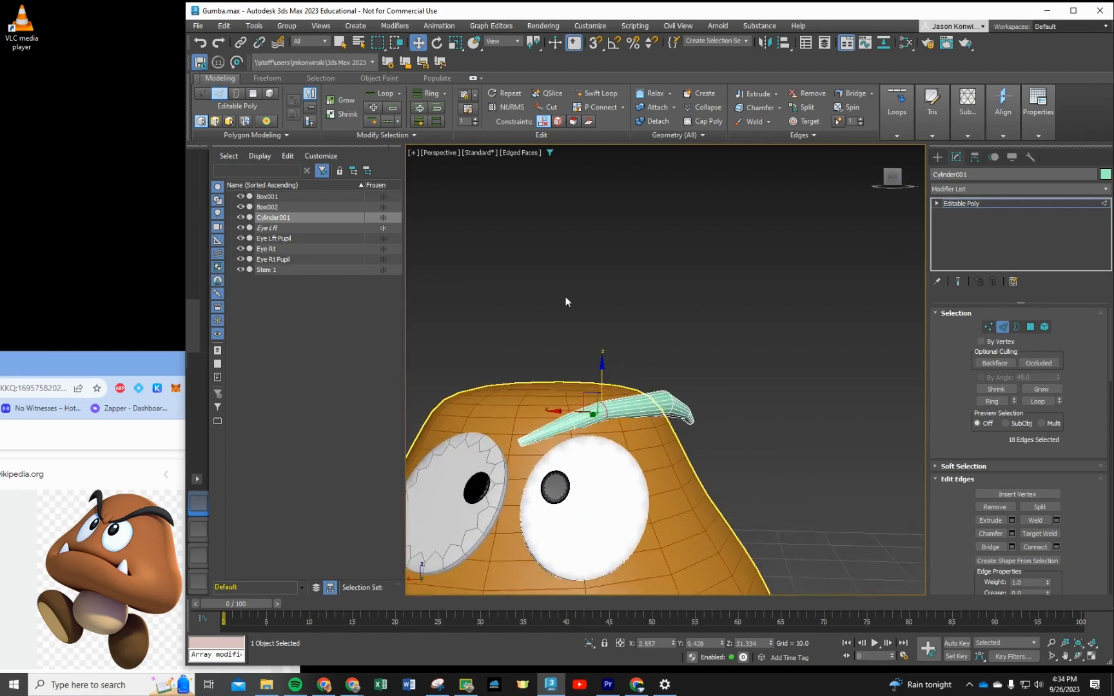
Step: Preview NURMS smoothing on the eyebrow with 1 iteration, comparing smoothed and unsmoothed shapes, and leave the smoothing off
left_click(508, 107)
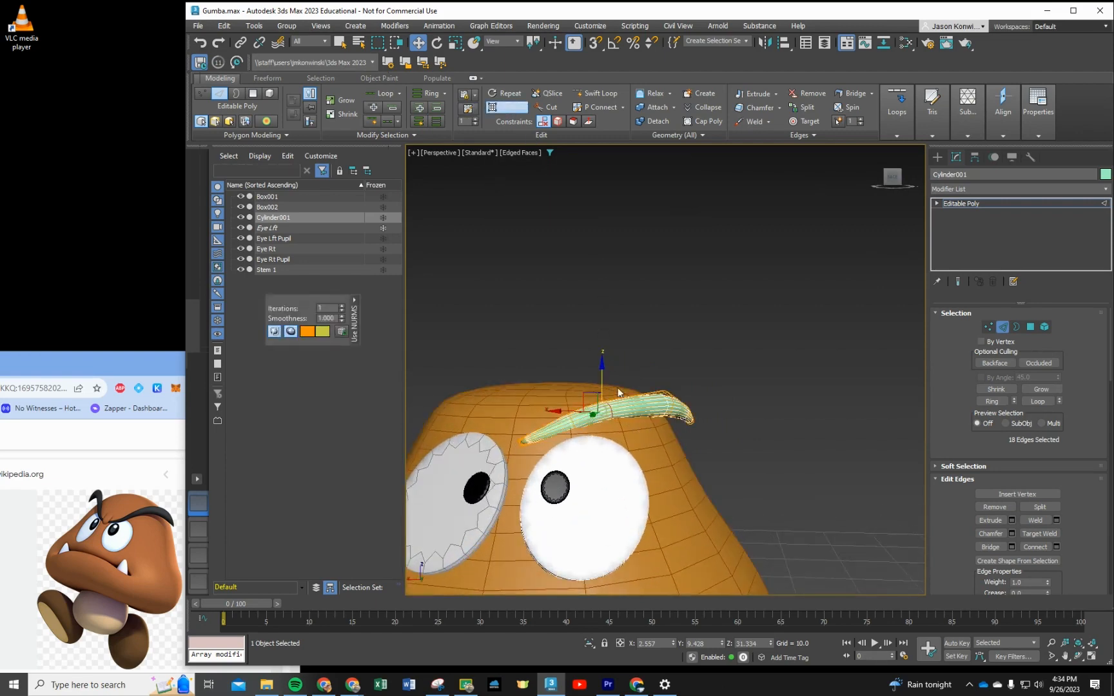
left_click(644, 407)
scroll(677, 423, "up", 3)
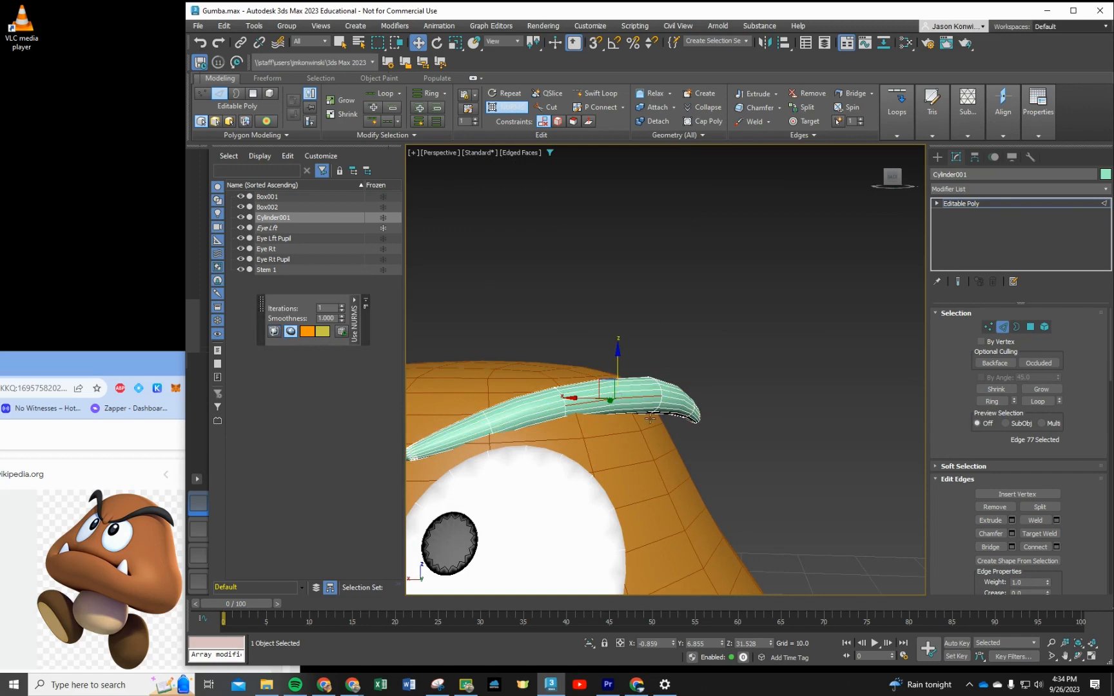
scroll(700, 444, "down", 3)
middle_click_drag(701, 441, 693, 436, "alt")
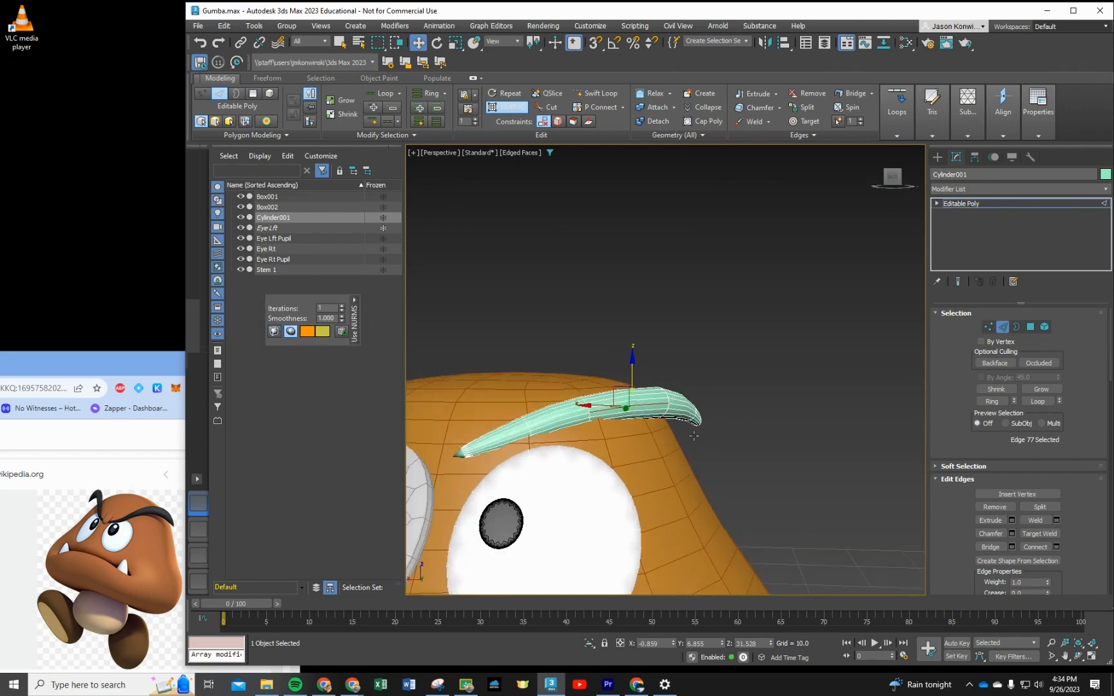
left_click(525, 424)
left_click(528, 432)
scroll(525, 431, "up", 3)
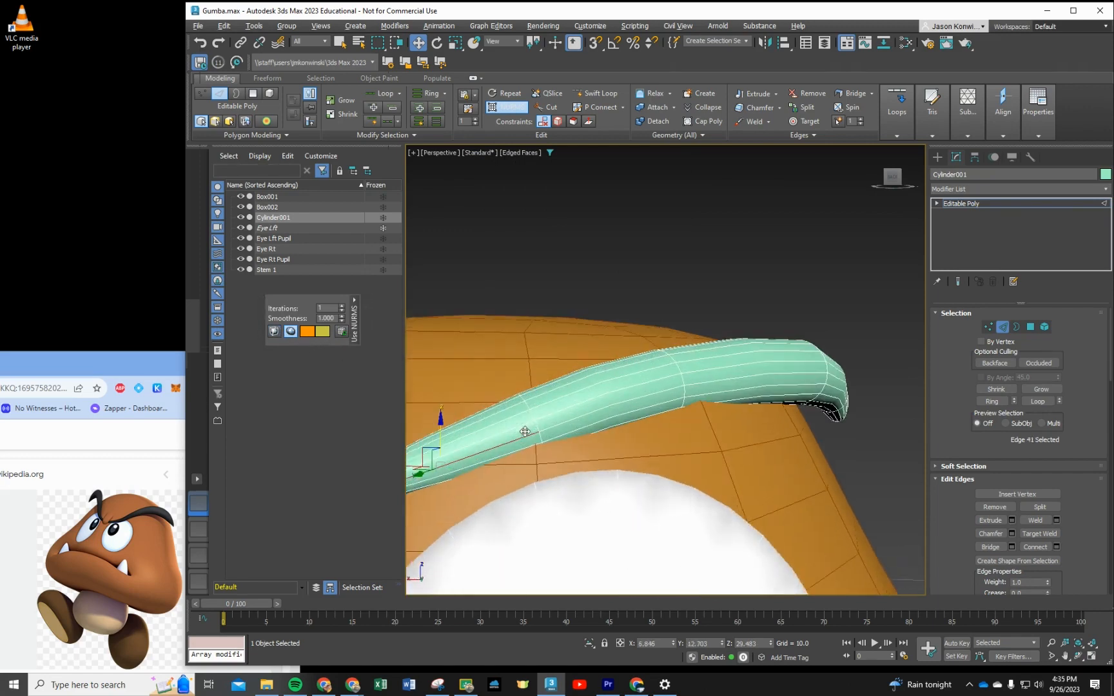
left_click(535, 409)
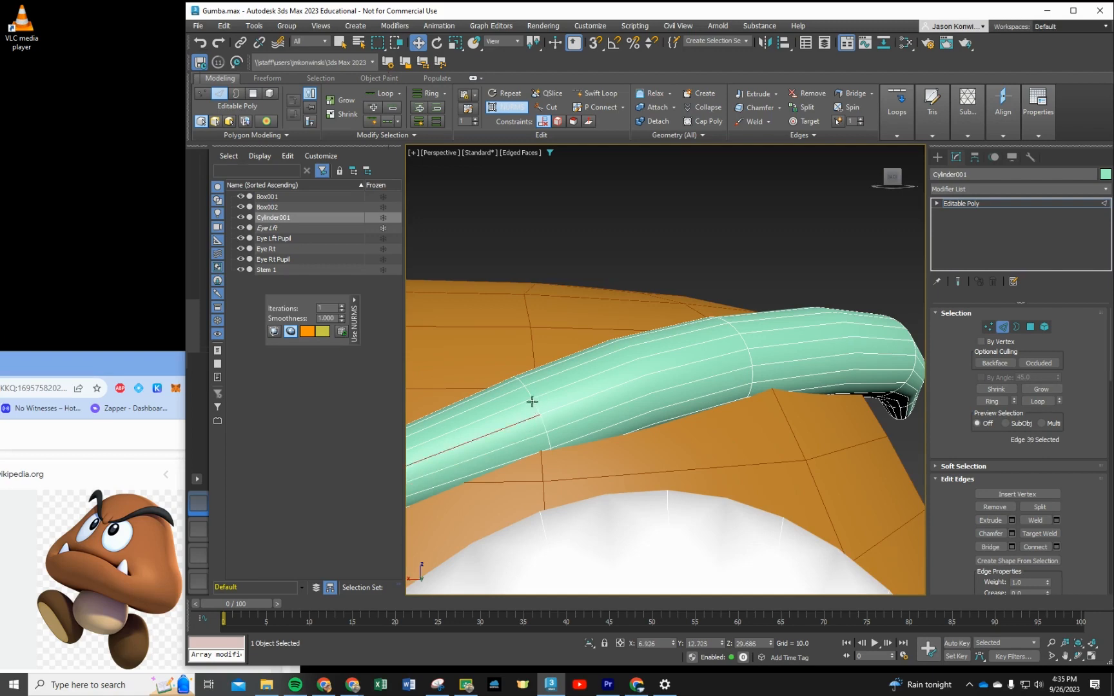
left_click(513, 107)
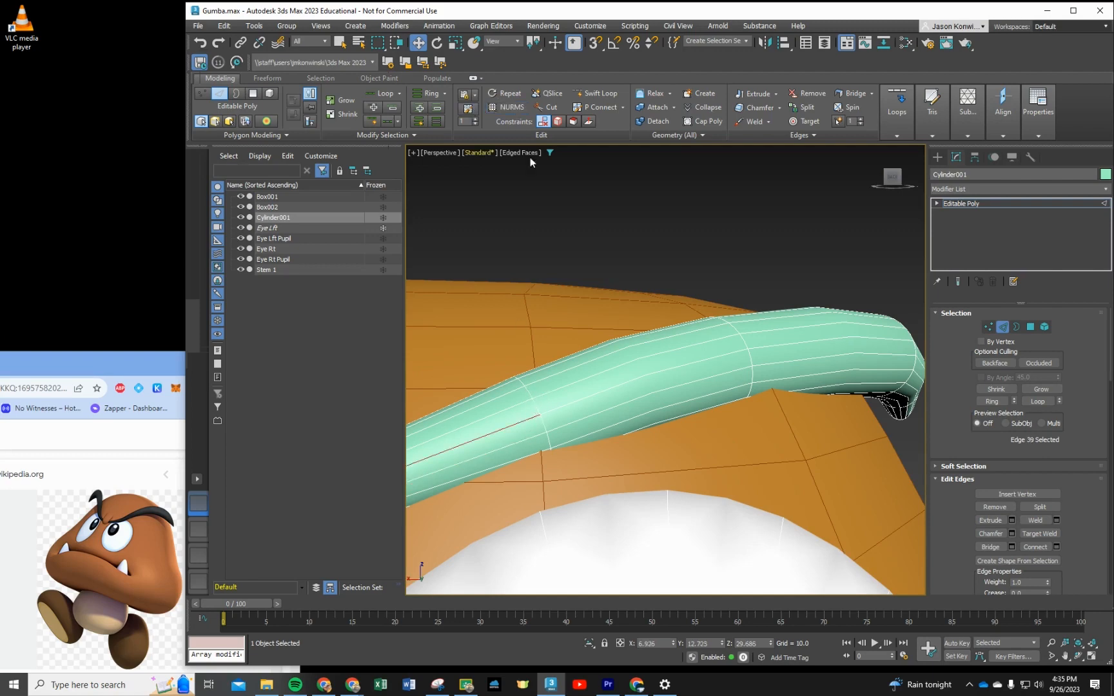
left_click(603, 365)
left_click(510, 108)
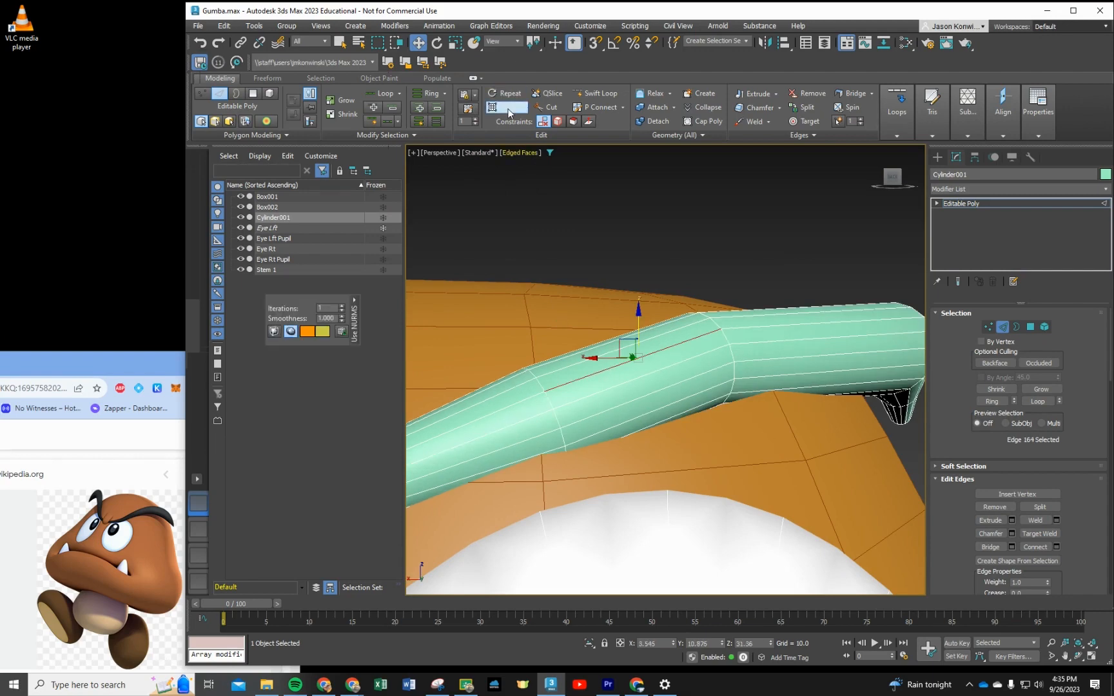
left_click(507, 108)
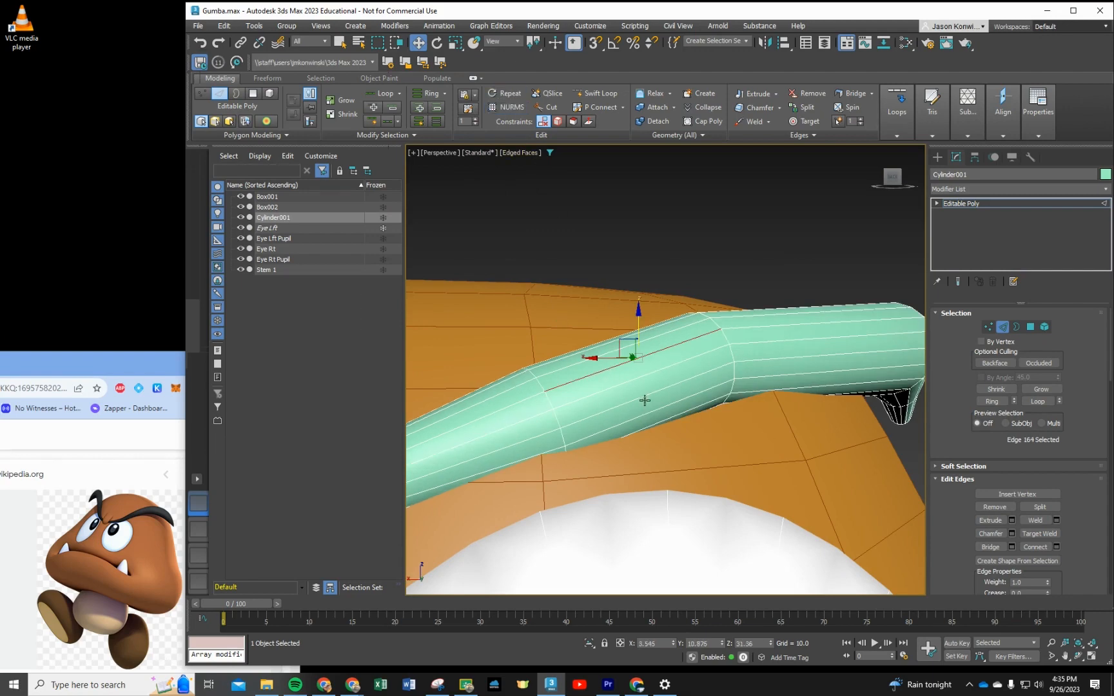
Step: Clear the eyebrow's edge selection with the whole Goomba in view
scroll(657, 435, "down", 2)
scroll(660, 448, "down", 2)
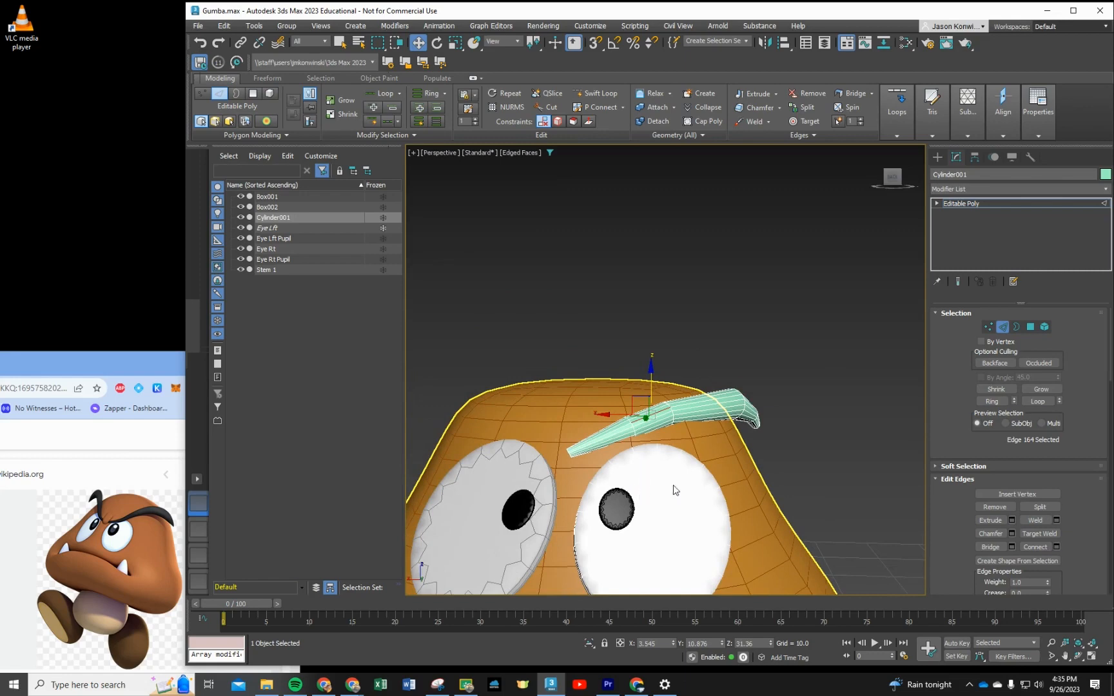
scroll(684, 462, "down", 2)
scroll(682, 446, "down", 3)
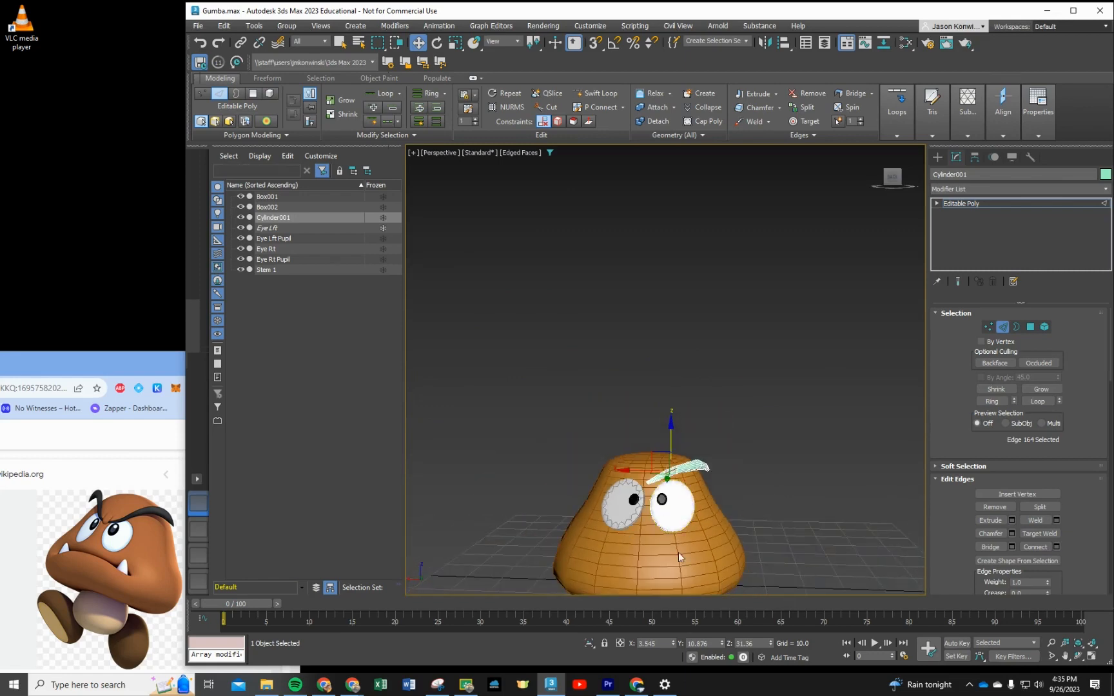
middle_click_drag(684, 569, 699, 486)
key("super")
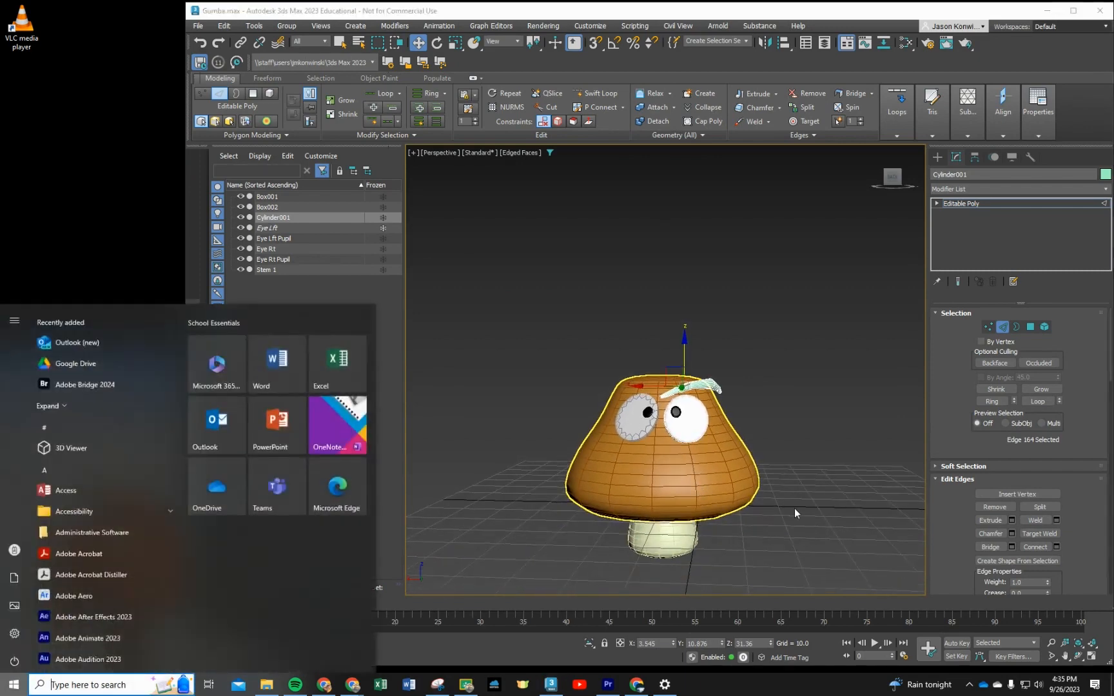
middle_click_drag(795, 509, 775, 516)
key("super")
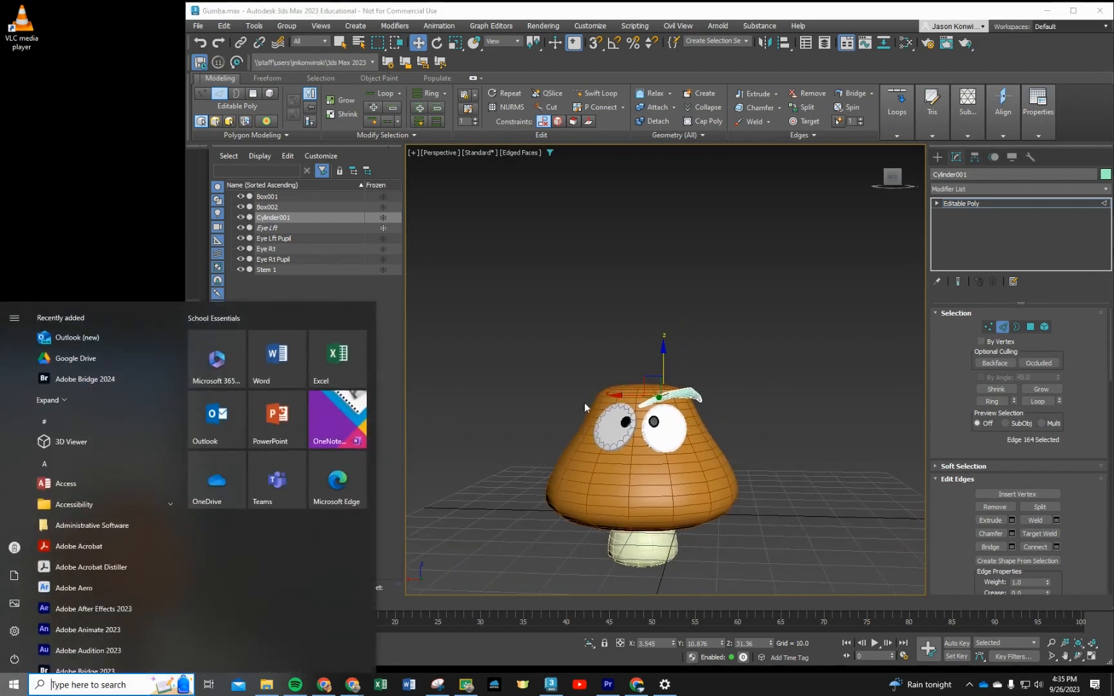
left_click(556, 395)
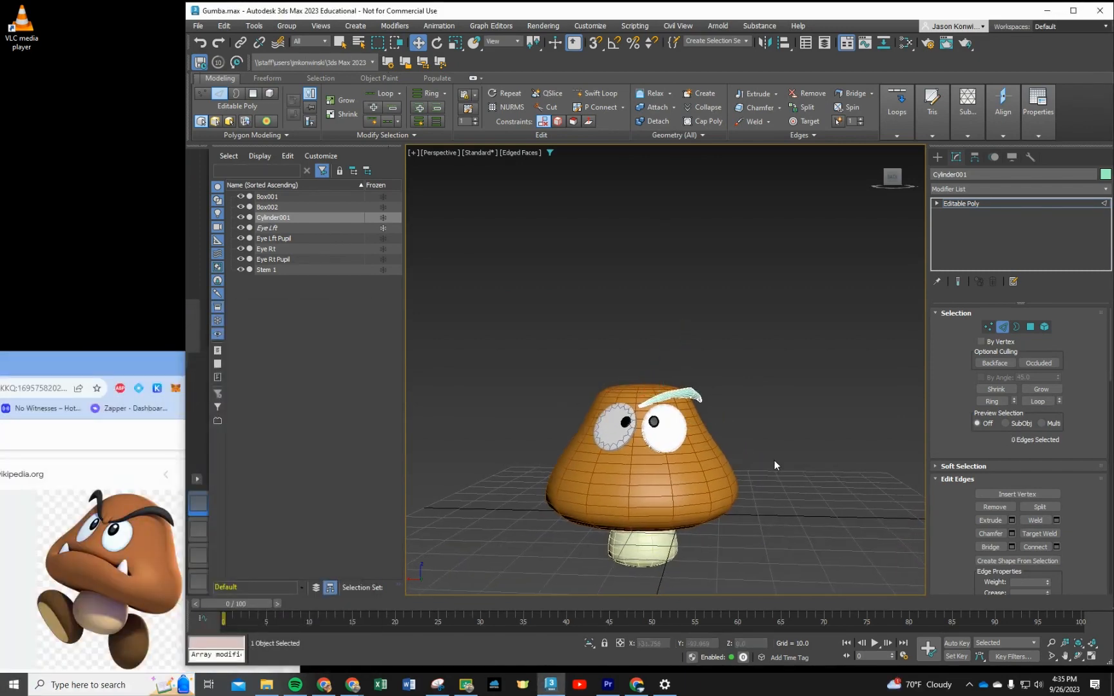